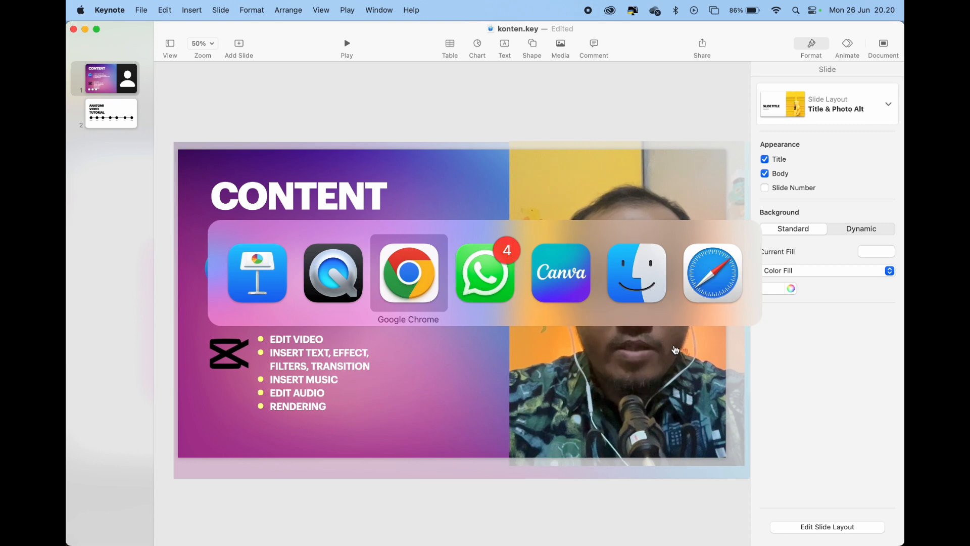
Switch to Canva and review the three pages of the tutorial video design against the Content slide in Keynote
{"action": "key", "text": "super+Tab"}
{"action": "key", "text": "super+Tab"}
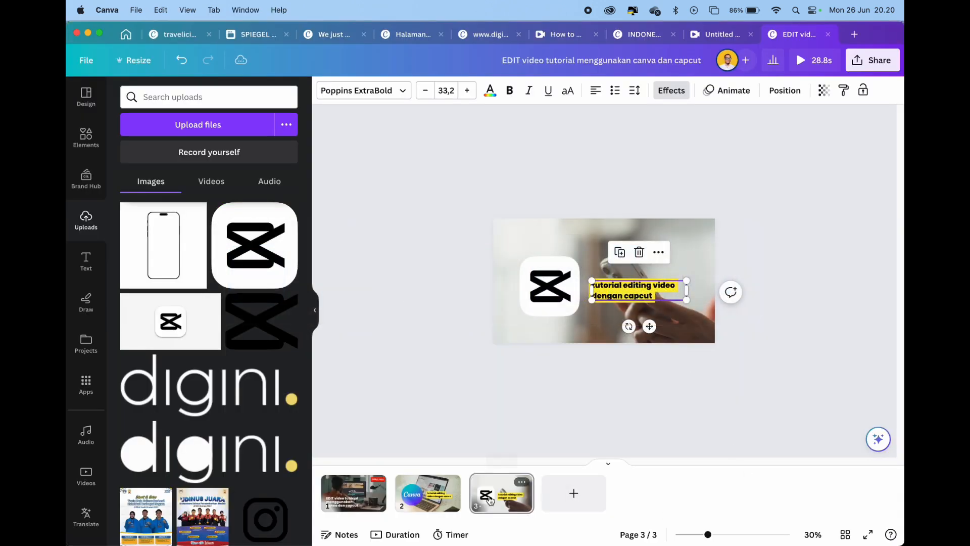
{"action": "left_click", "coordinate": [361, 499]}
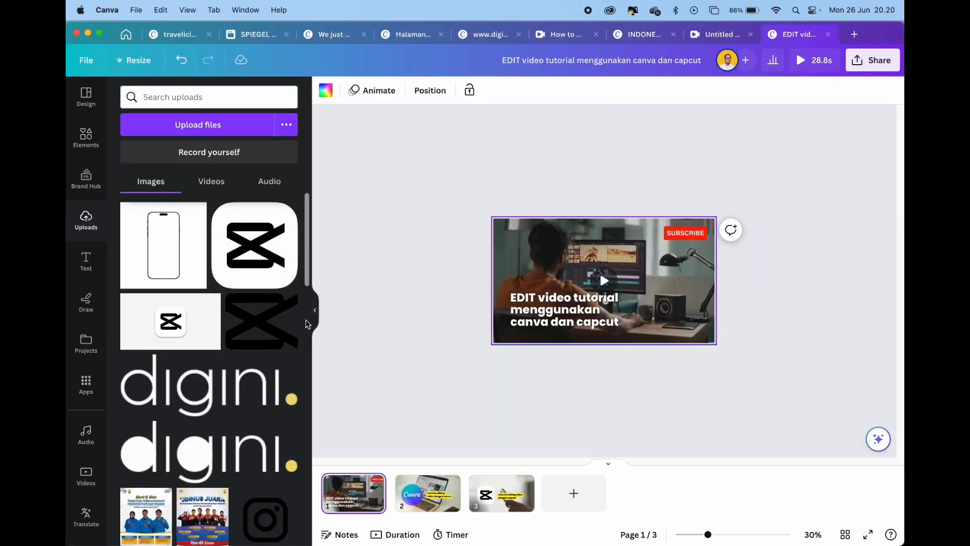
{"action": "left_click", "coordinate": [314, 310]}
{"action": "key", "text": "super+Tab"}
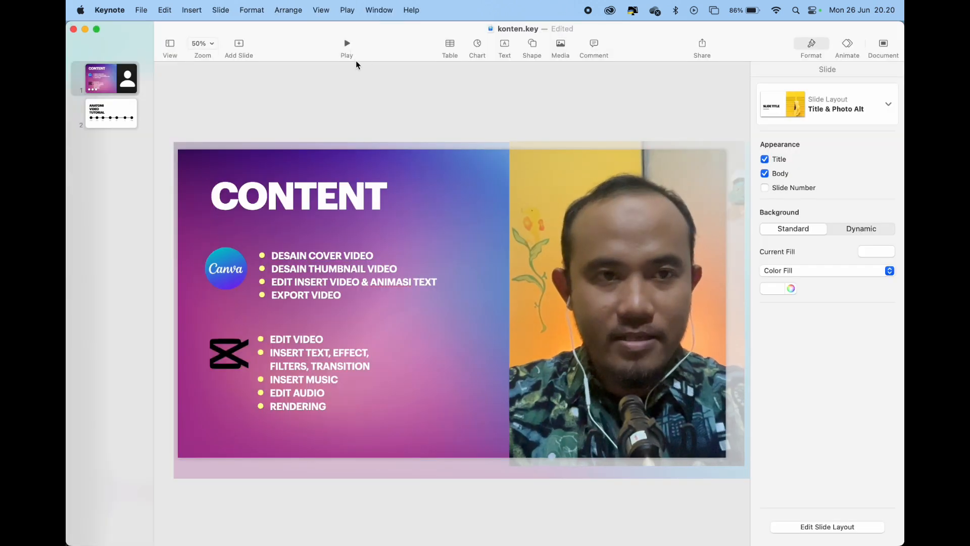
{"action": "key", "text": "super+Tab"}
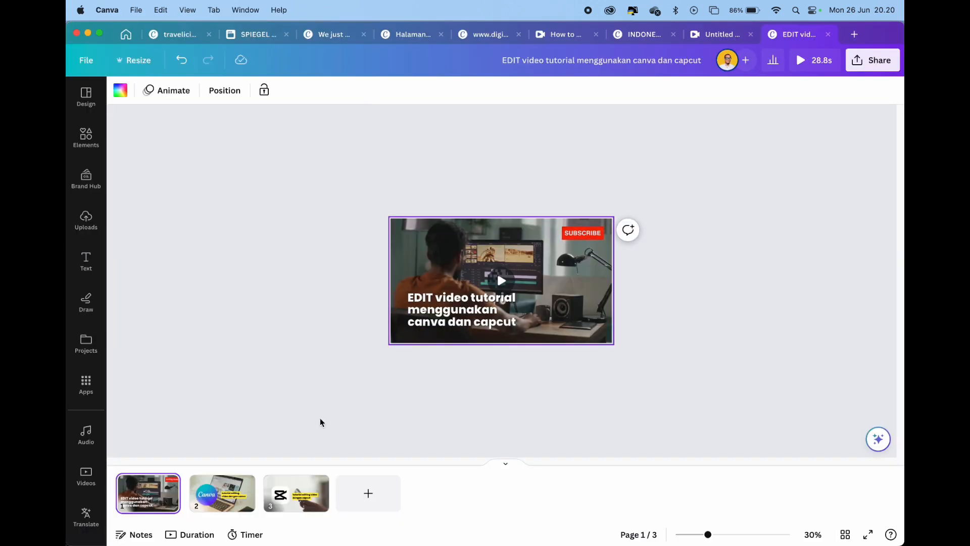
{"action": "key", "text": "super+Tab"}
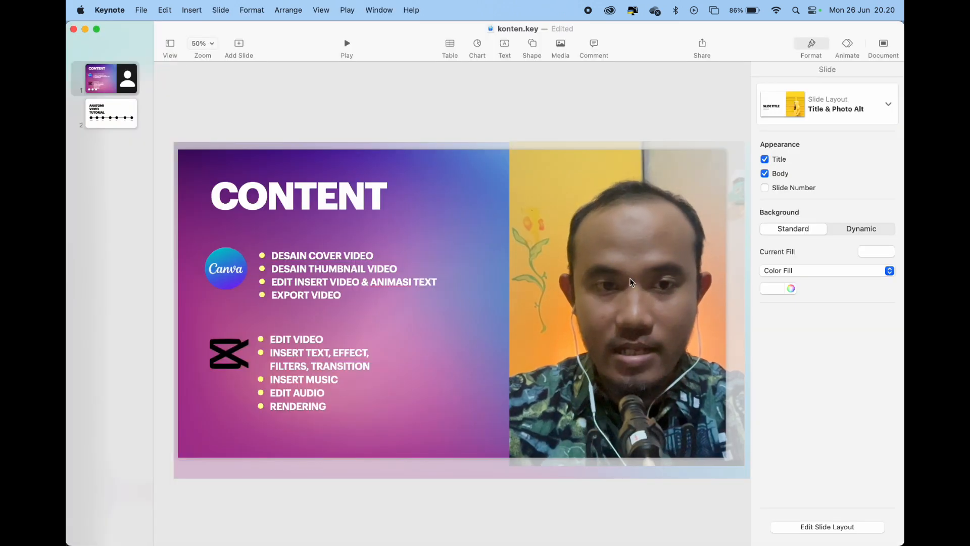
{"action": "key", "text": "super+Tab"}
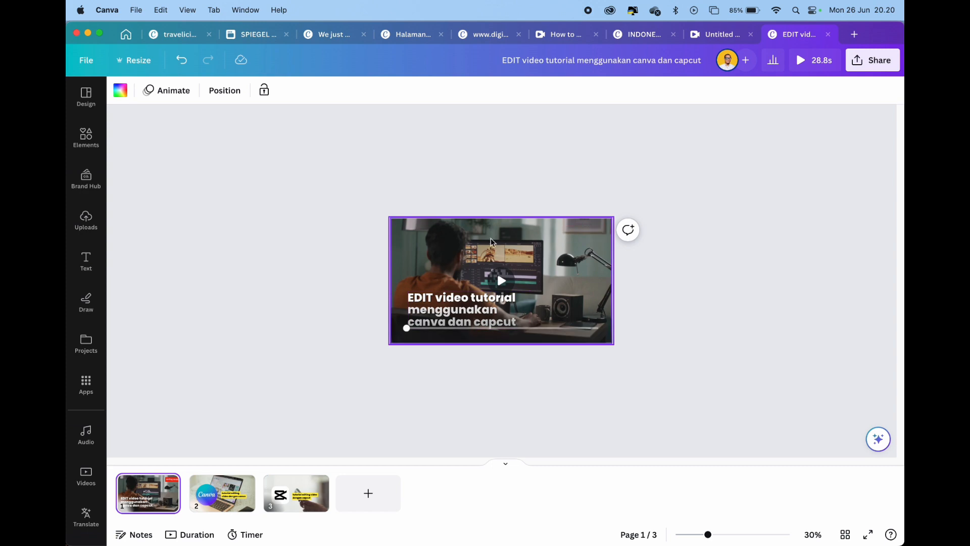
{"action": "left_click", "coordinate": [221, 485]}
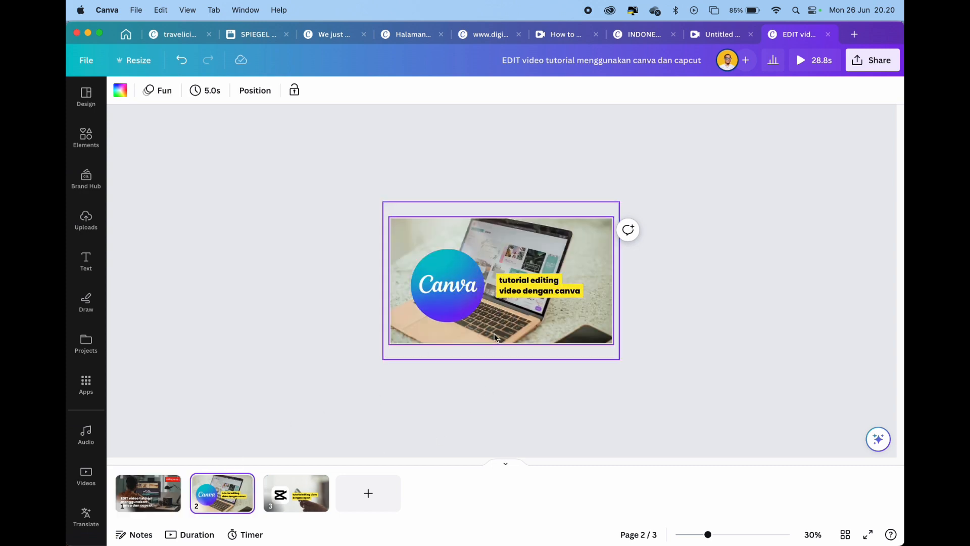
{"action": "key", "text": "super+Tab"}
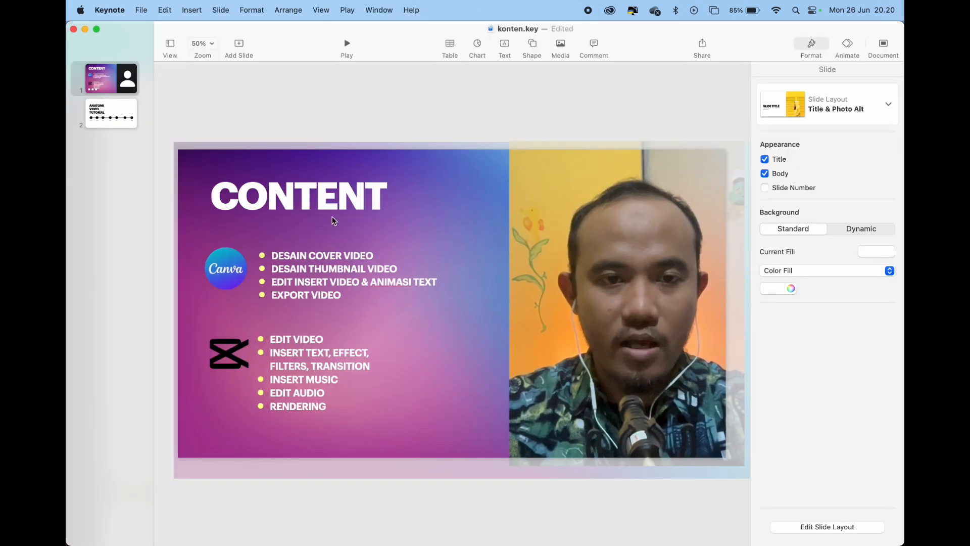
{"action": "key", "text": "super+Tab"}
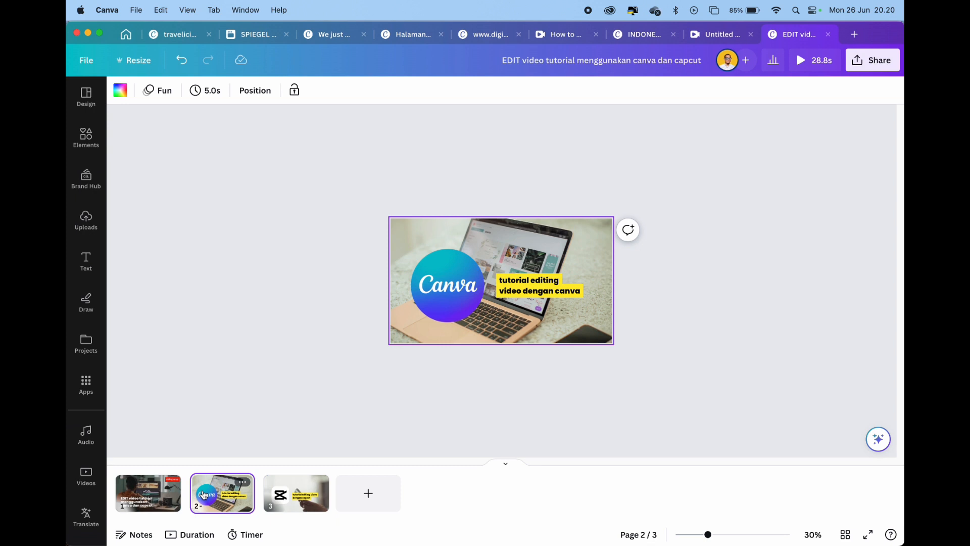
{"action": "left_click", "coordinate": [301, 495]}
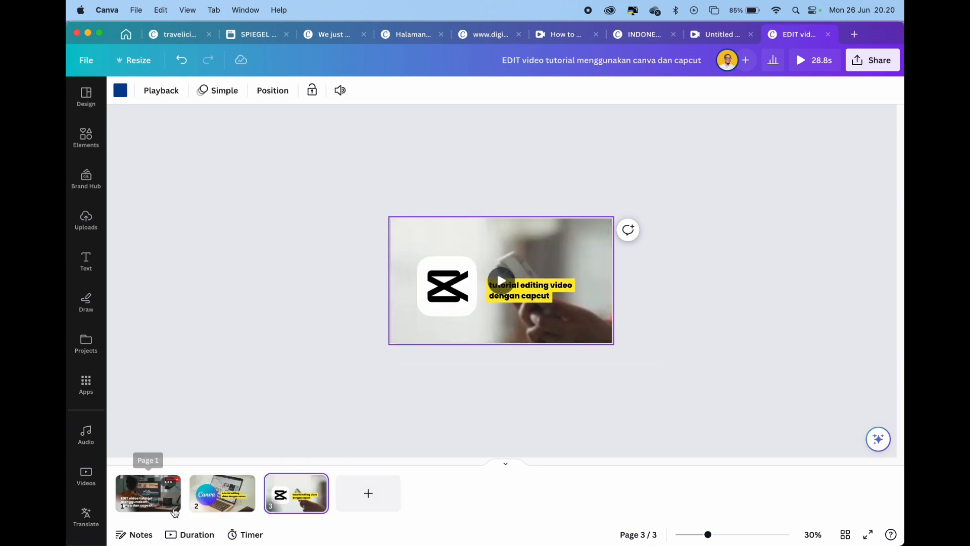
{"action": "left_click", "coordinate": [154, 498]}
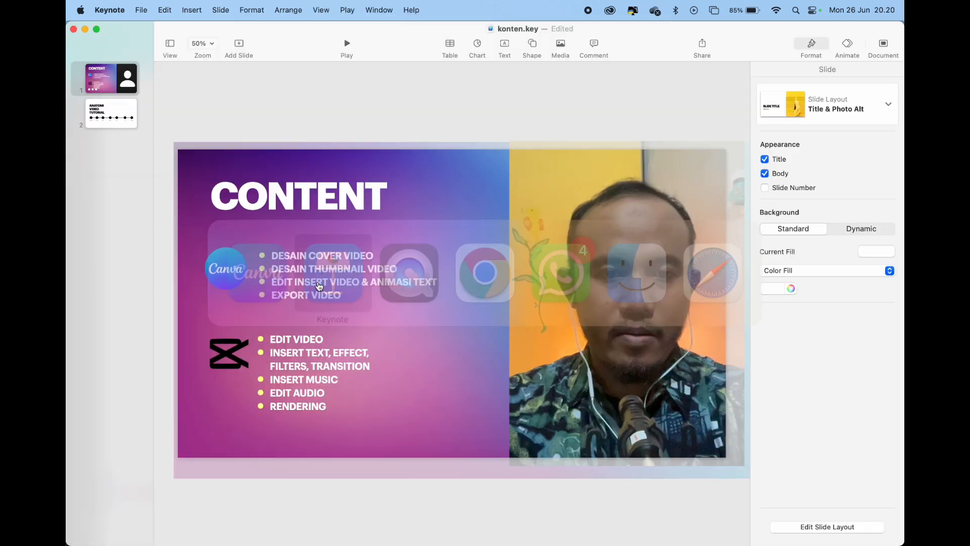
Compare Keynote's Anatomi Video Tutorial slide with the second and third pages in Canva, and return to Keynote's Content slide
{"action": "left_click", "coordinate": [125, 121]}
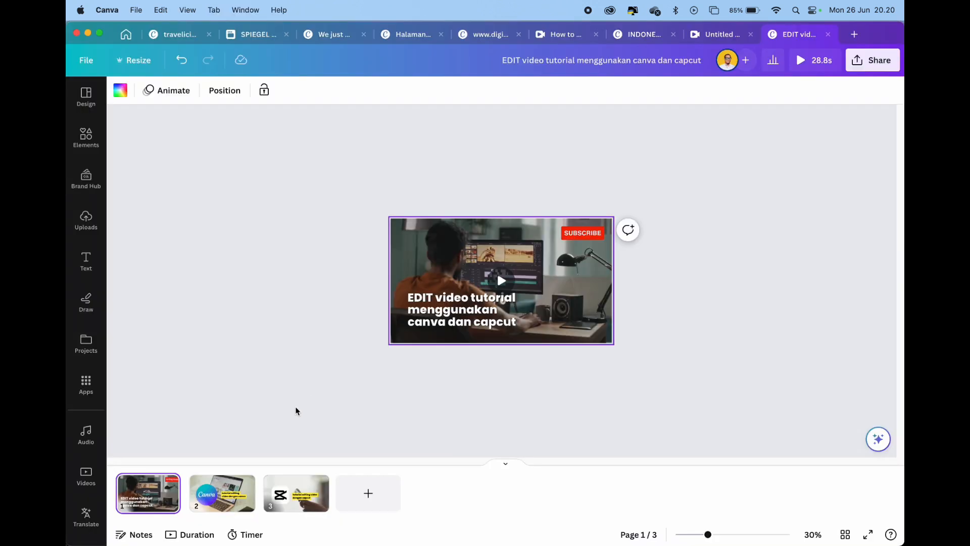
{"action": "left_click", "coordinate": [222, 493]}
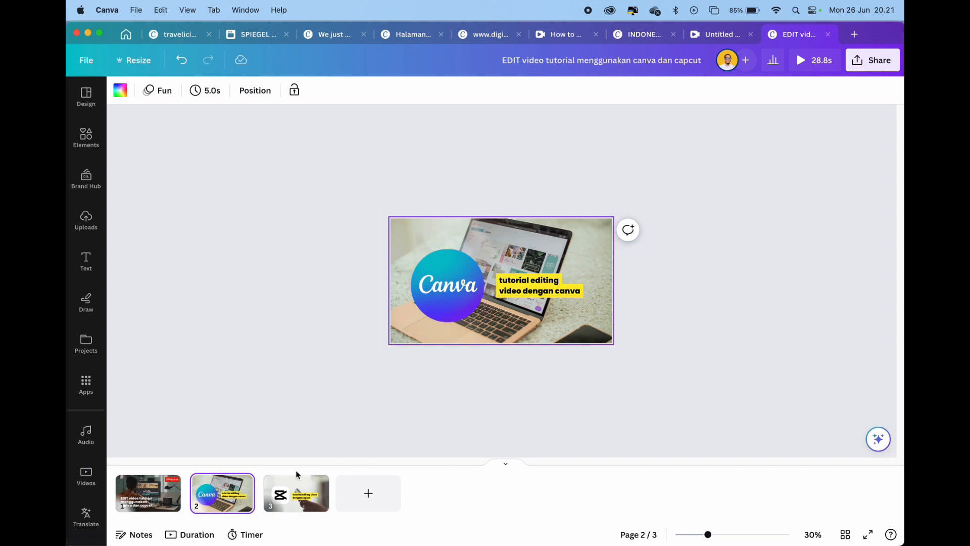
{"action": "left_click", "coordinate": [297, 493]}
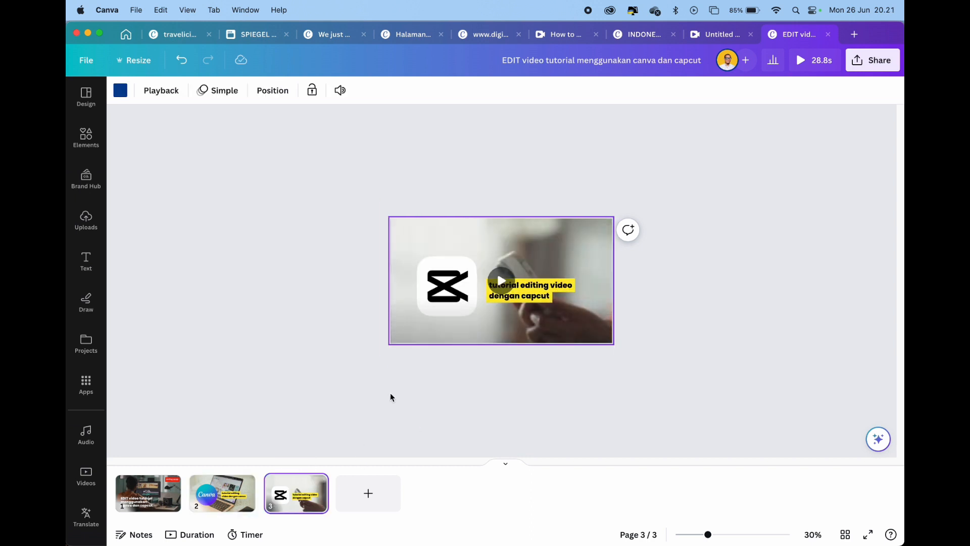
{"action": "left_click", "coordinate": [232, 497]}
{"action": "key", "text": "super+Tab"}
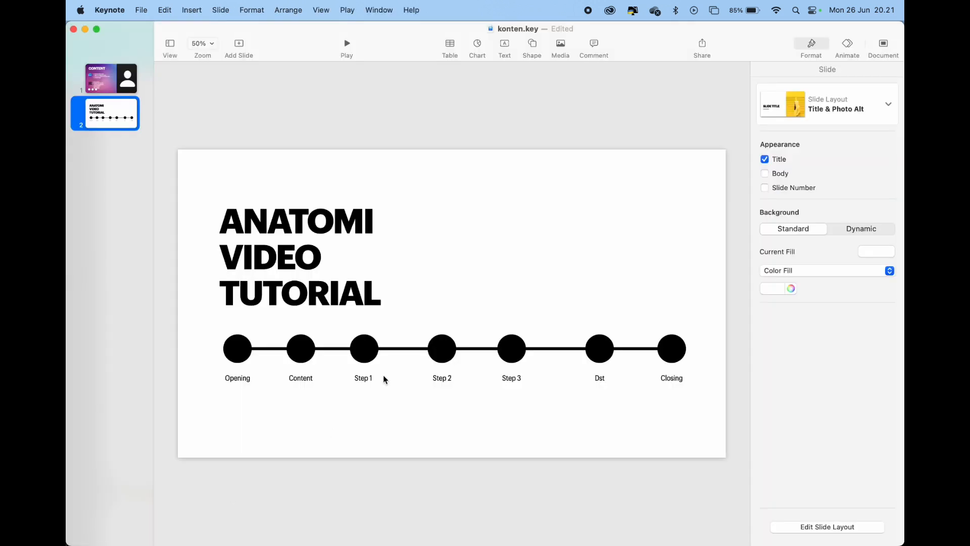
{"action": "left_click_drag", "start_coordinate": [117, 75], "coordinate": [275, 200]}
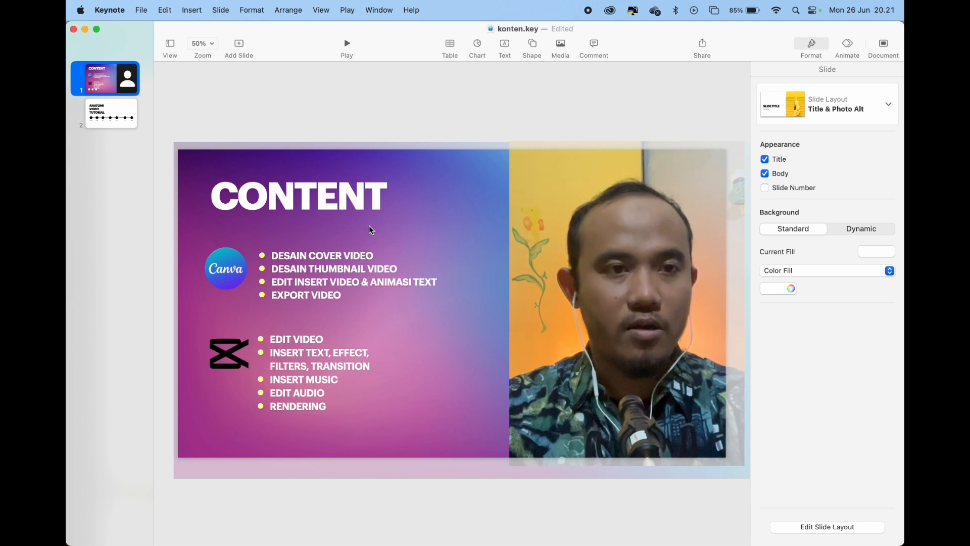
{"action": "left_click", "coordinate": [339, 118]}
Switch to Canva and review the cover page, the Canva title page and the CapCut title page
{"action": "key", "text": "super+Tab"}
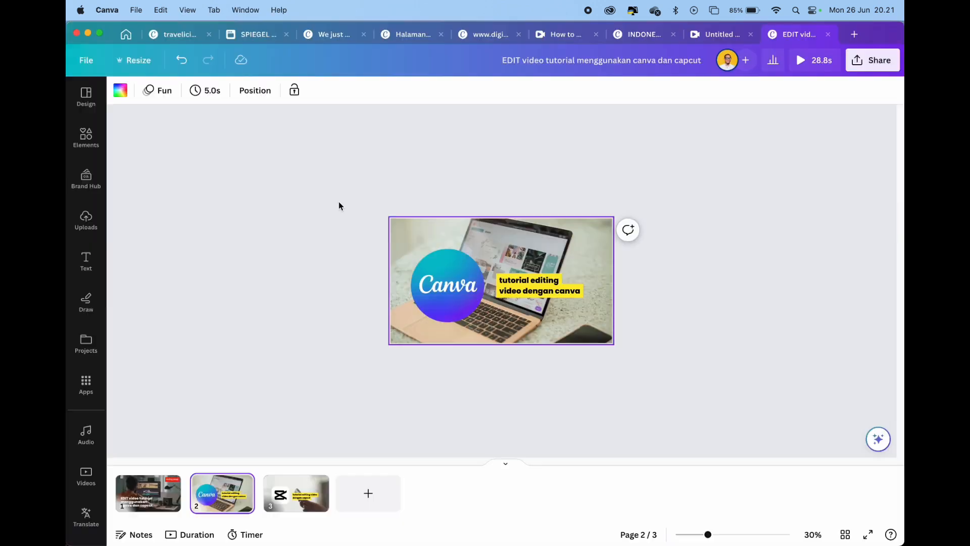
{"action": "left_click", "coordinate": [151, 487]}
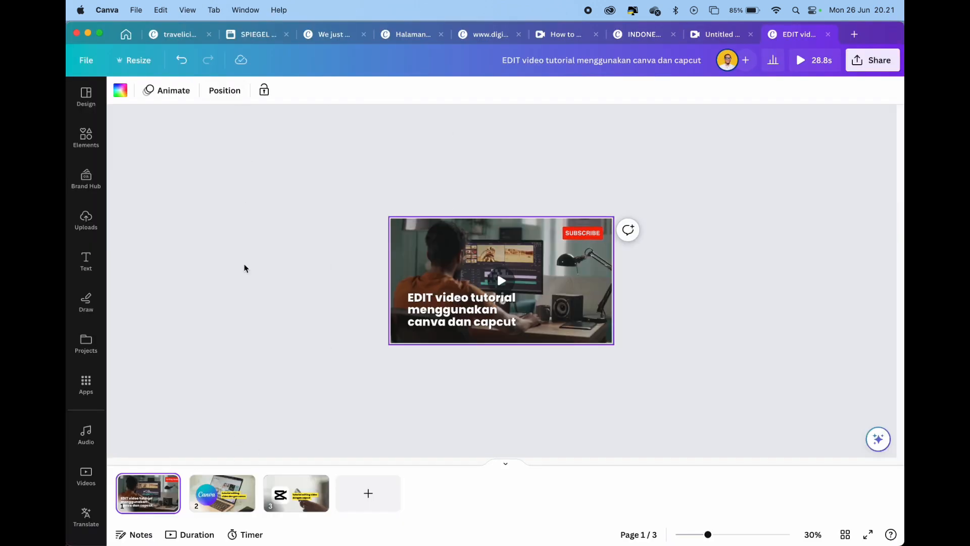
{"action": "left_click", "coordinate": [748, 242]}
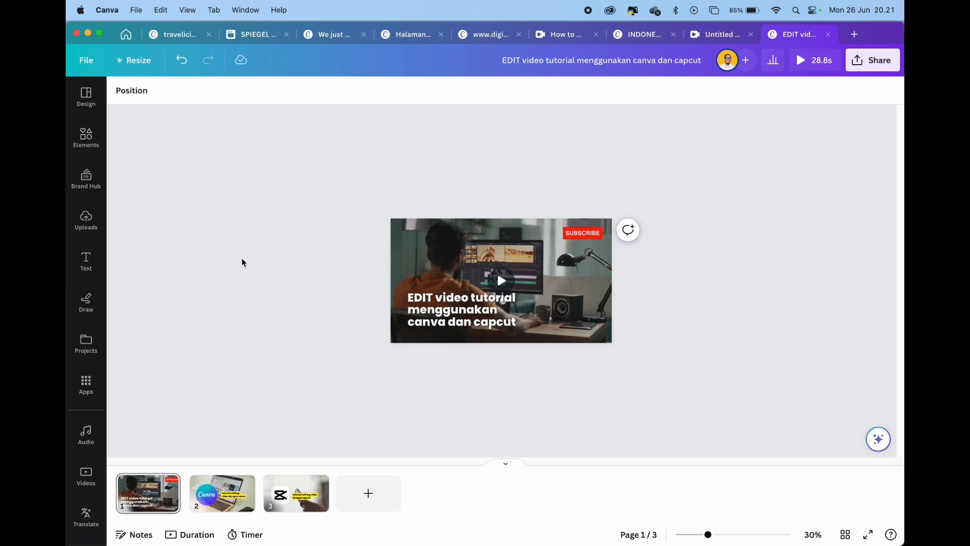
{"action": "left_click", "coordinate": [199, 506]}
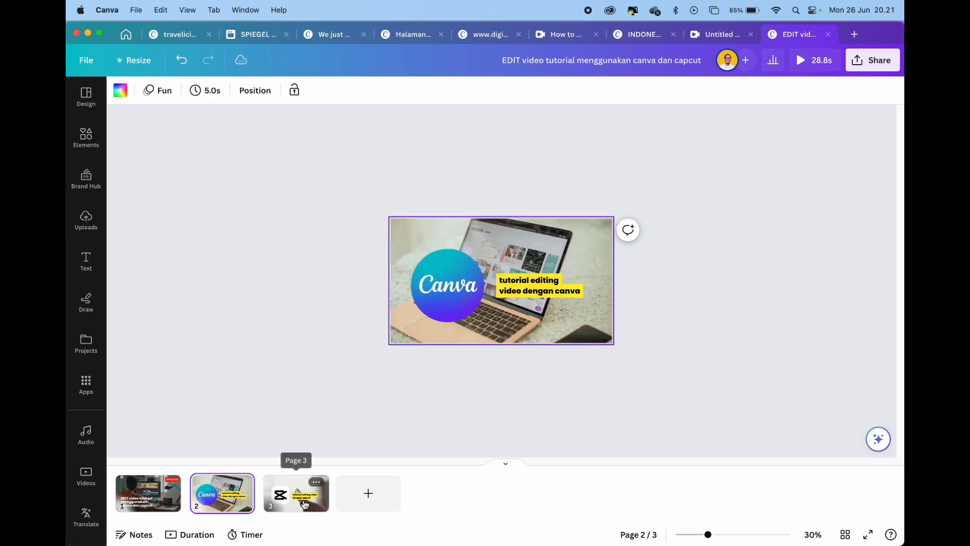
{"action": "left_click", "coordinate": [305, 504]}
{"action": "left_click", "coordinate": [223, 498]}
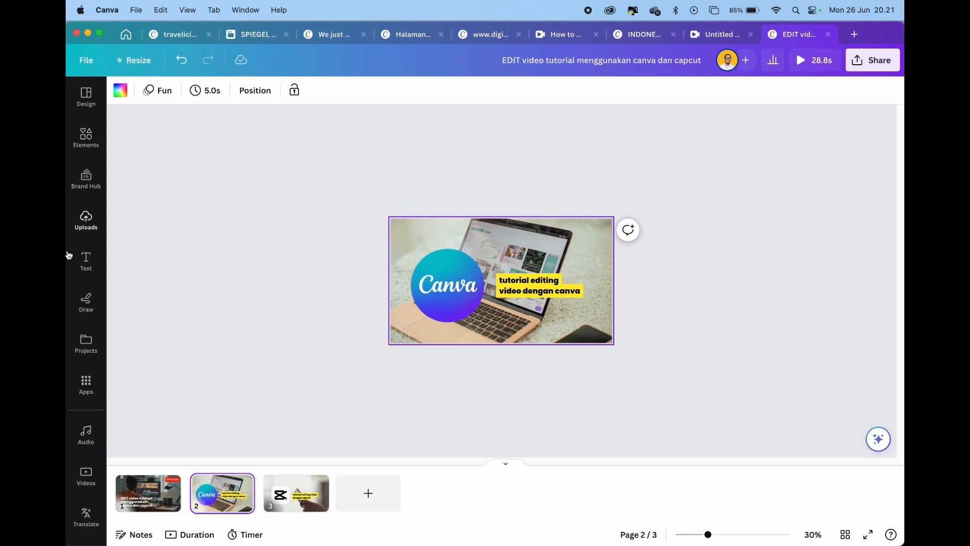
{"action": "left_click", "coordinate": [142, 489]}
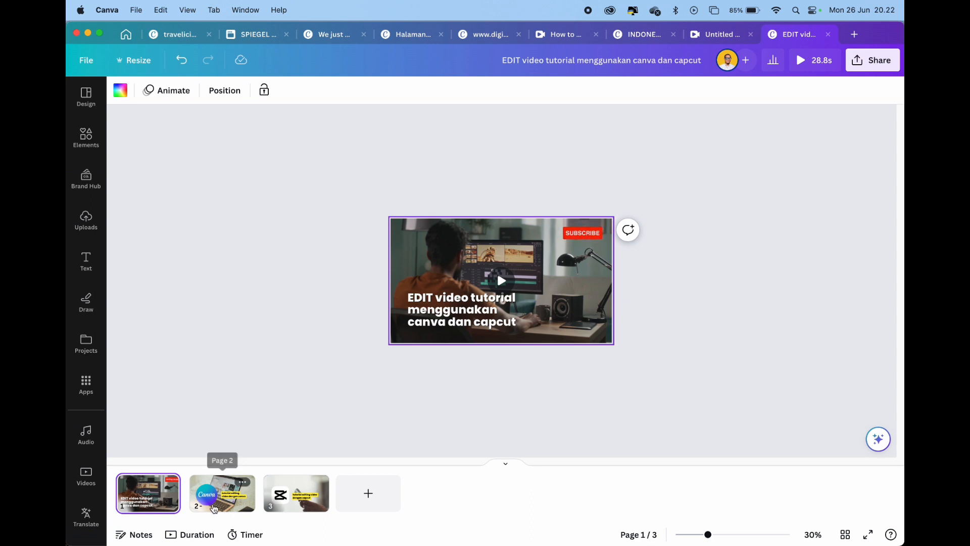
{"action": "left_click", "coordinate": [214, 509]}
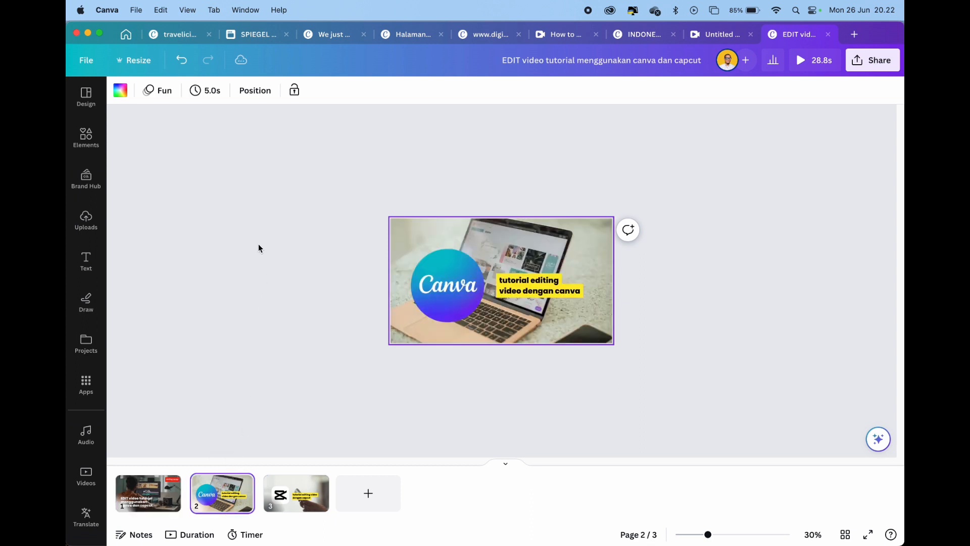
Try the Pan, Fade and Rise element animations on the Canva logo and its yellow caption on page 2
{"action": "left_click", "coordinate": [461, 289]}
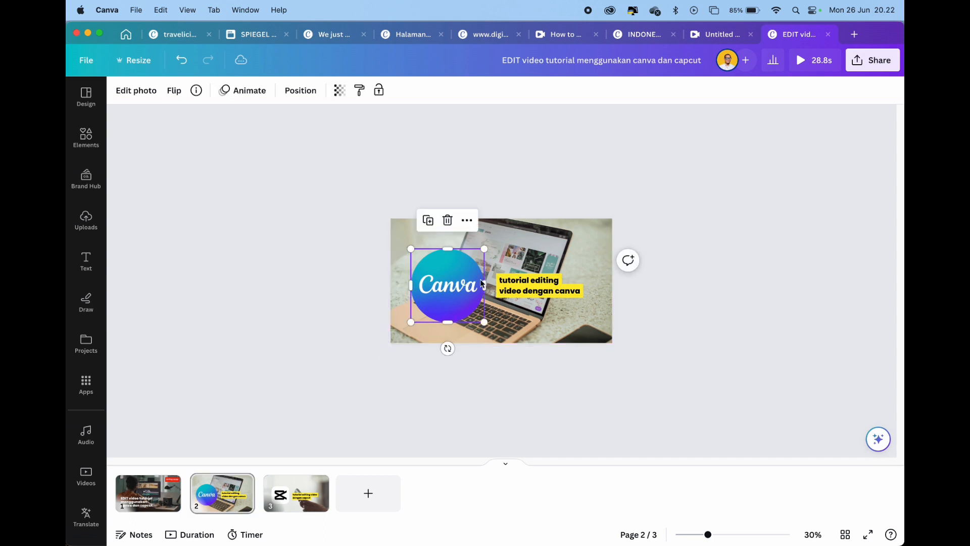
{"action": "left_click", "coordinate": [526, 287], "text": "shift"}
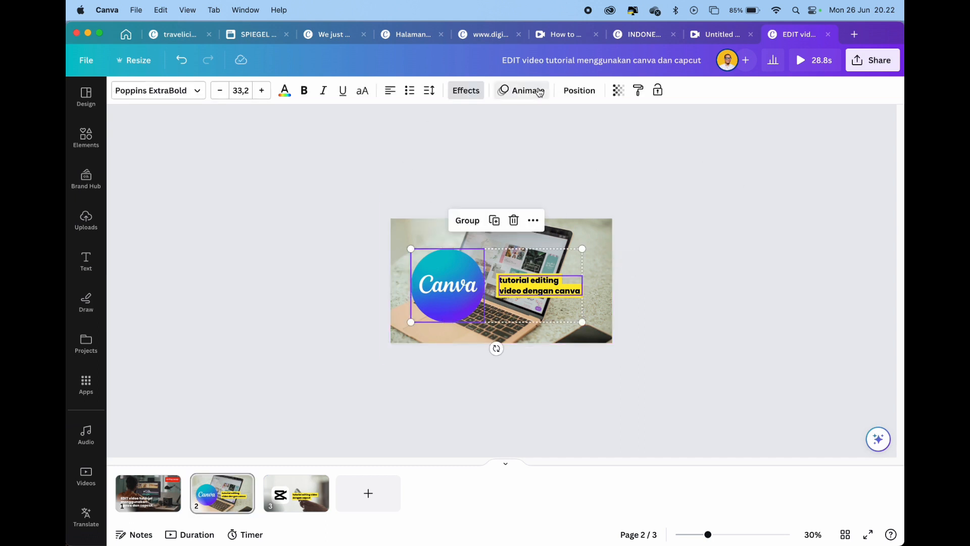
{"action": "left_click", "coordinate": [540, 92]}
{"action": "left_click", "coordinate": [215, 222]}
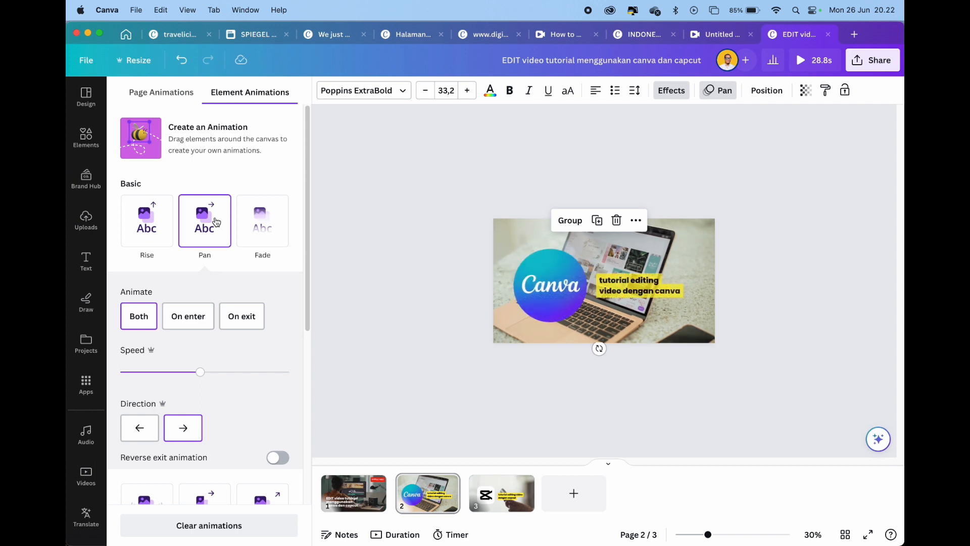
{"action": "left_click", "coordinate": [254, 226]}
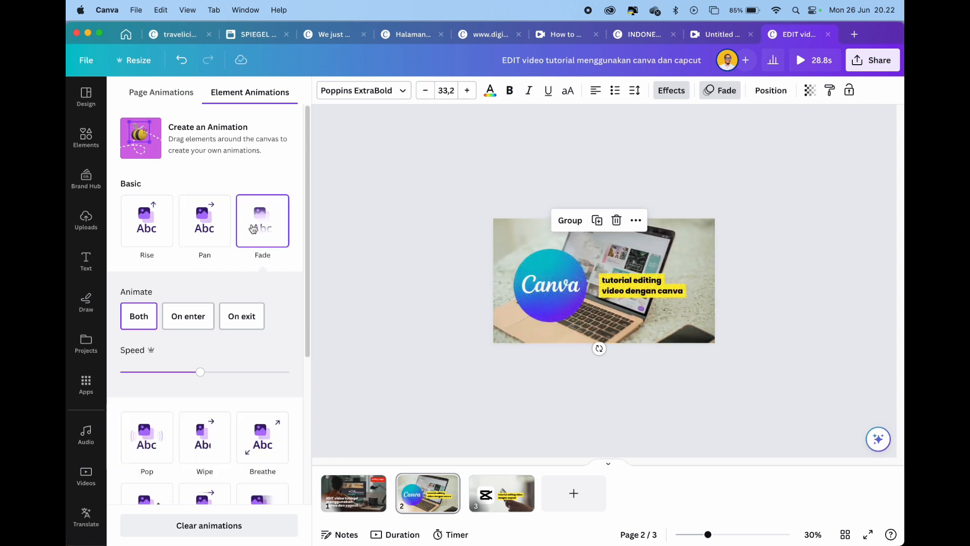
{"action": "left_click", "coordinate": [146, 221]}
Apply the Simple page animation to page 2 and the Pan element animation to its selected logo and caption
{"action": "left_click", "coordinate": [163, 92]}
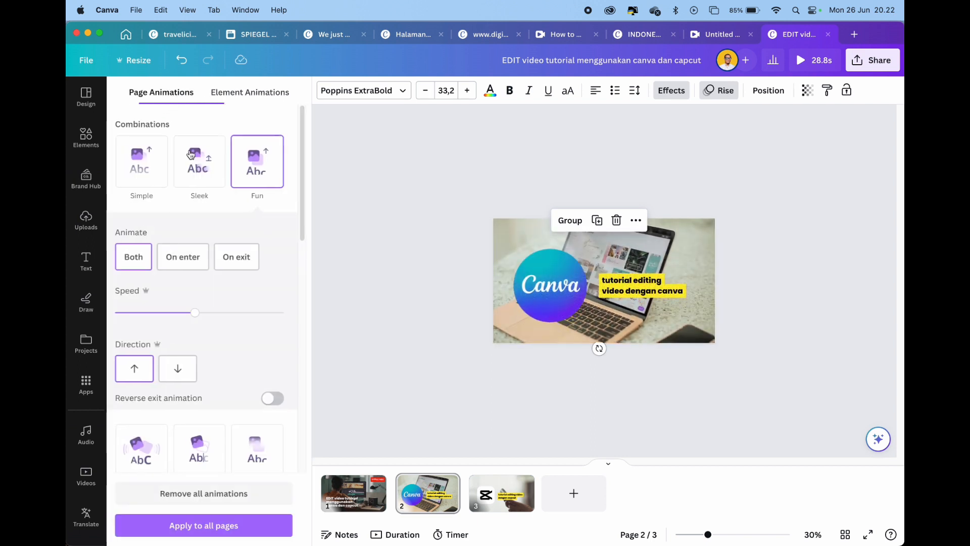
{"action": "left_click", "coordinate": [147, 161]}
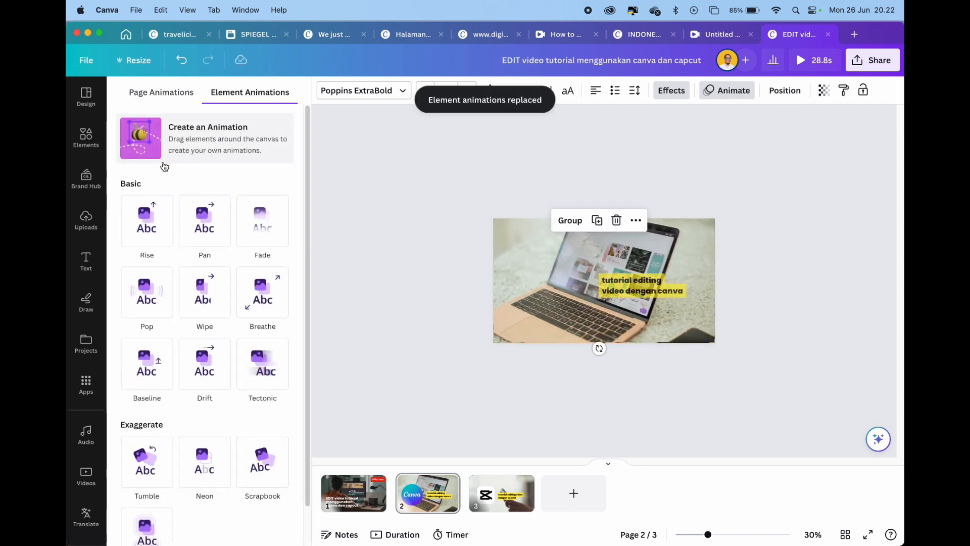
{"action": "left_click", "coordinate": [215, 212]}
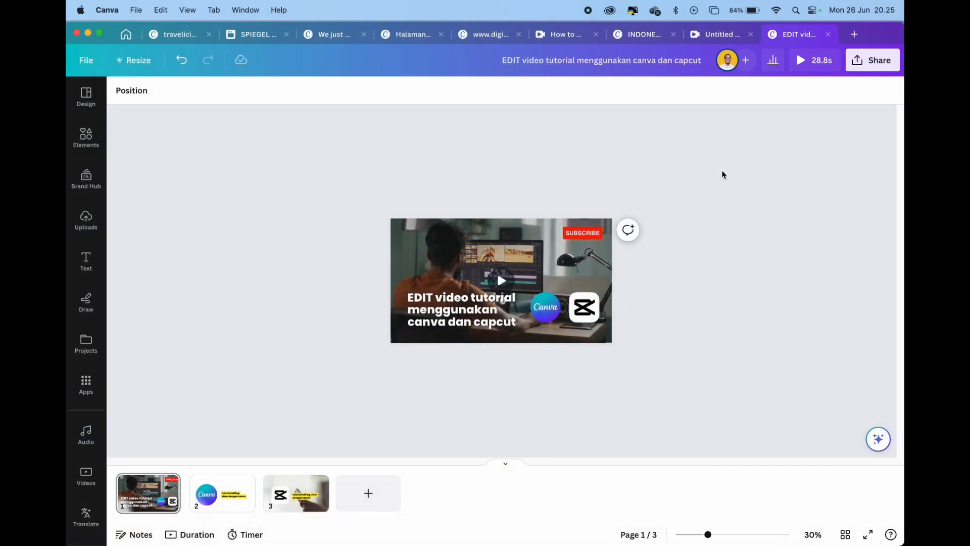
Create a new blank Video design at 1920 × 1080 px and give the canvas more room
{"action": "left_click", "coordinate": [854, 35]}
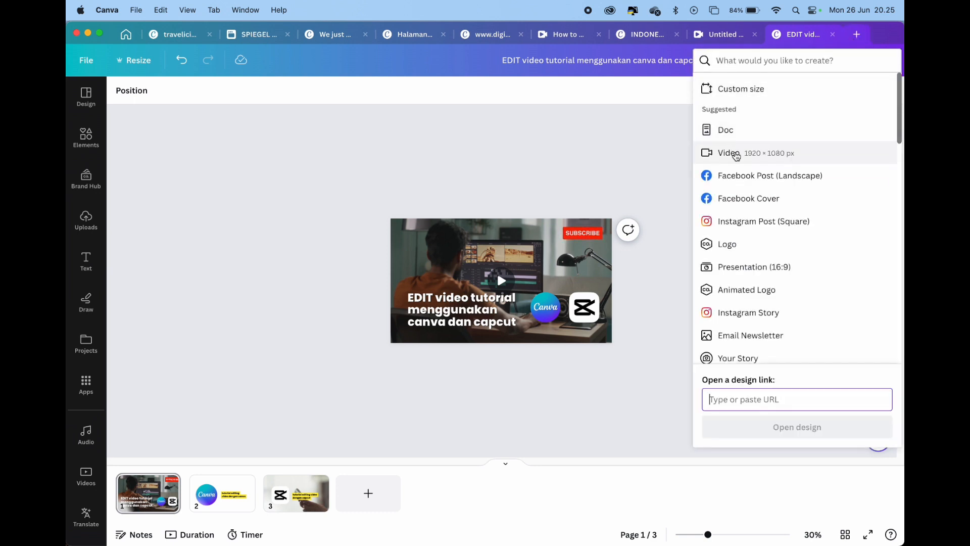
{"action": "left_click", "coordinate": [736, 154]}
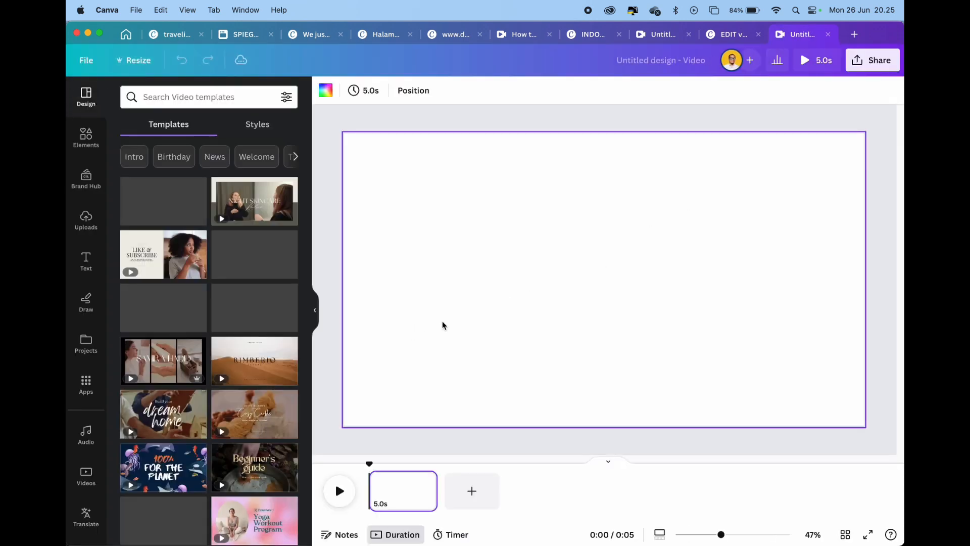
{"action": "left_click", "coordinate": [314, 312]}
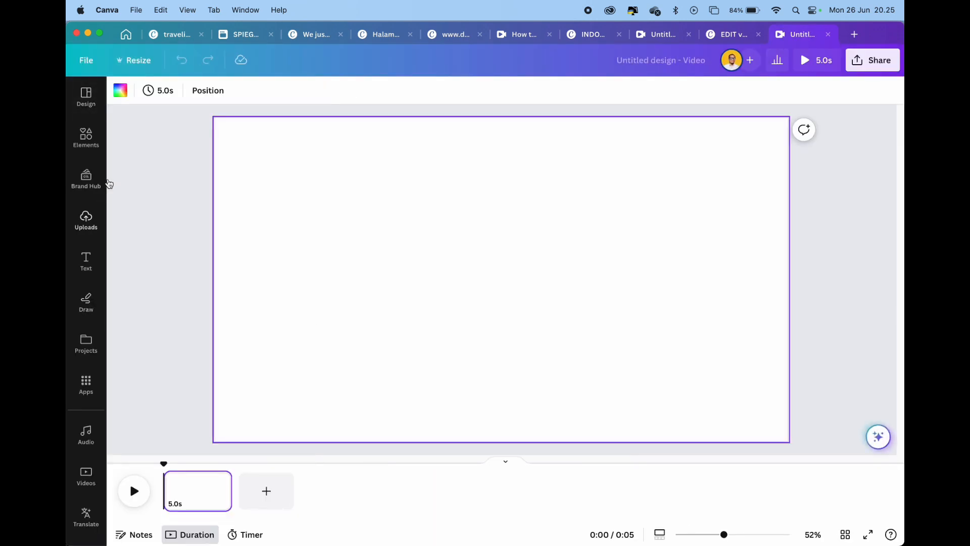
Search the video templates for "cooking" and apply the "Black Simple Cooking Steak How To Video" template
{"action": "left_click", "coordinate": [87, 96]}
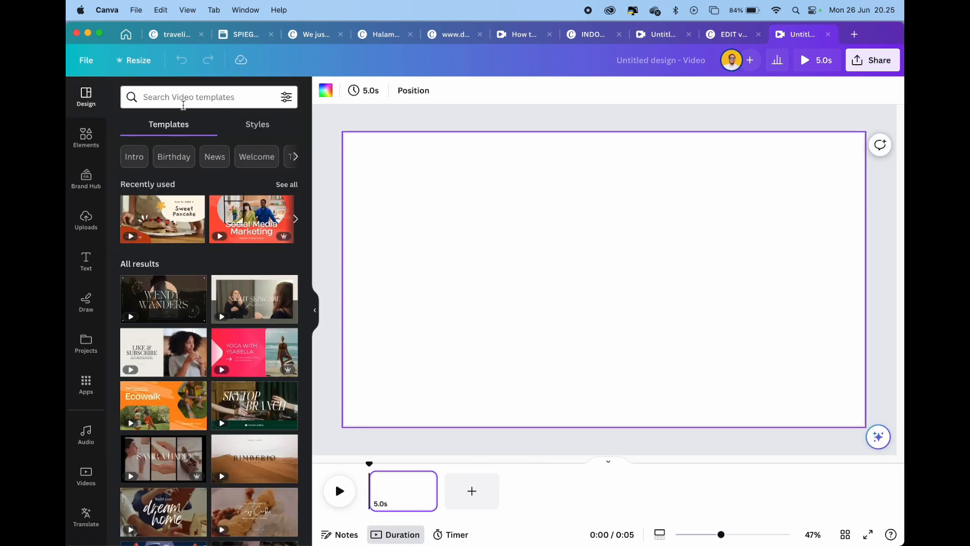
{"action": "left_click", "coordinate": [185, 100]}
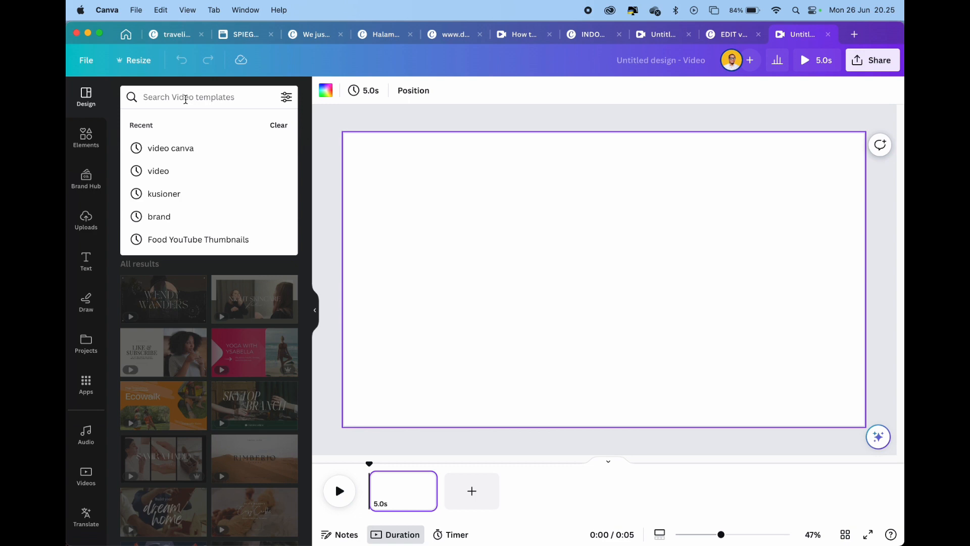
{"action": "type", "text": "cooking"}
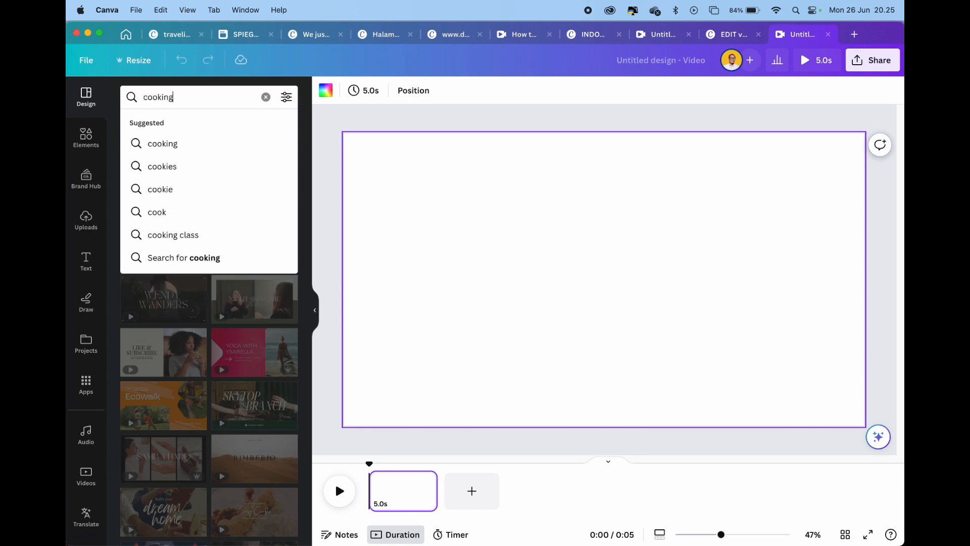
{"action": "key", "text": "Return"}
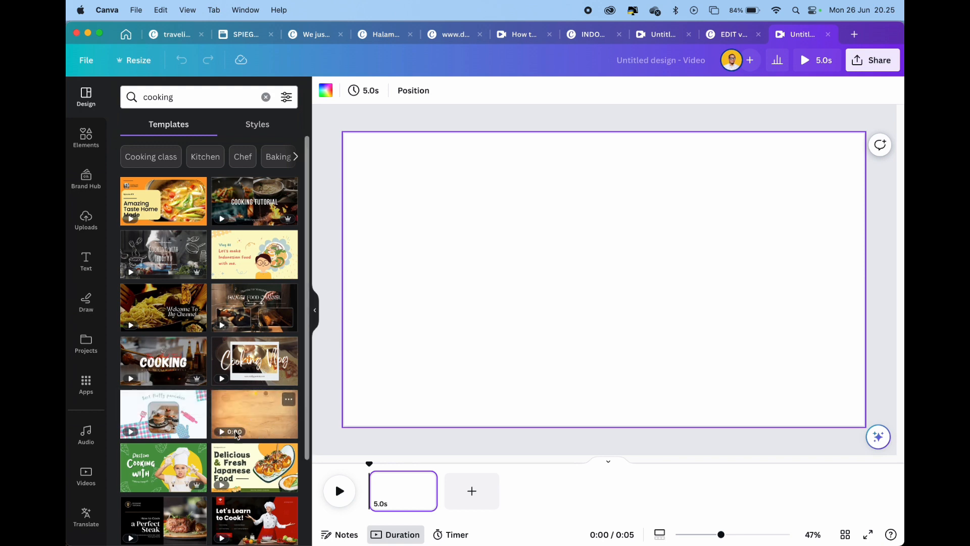
{"action": "scroll", "coordinate": [216, 442], "scroll_direction": "down", "scroll_amount": 3}
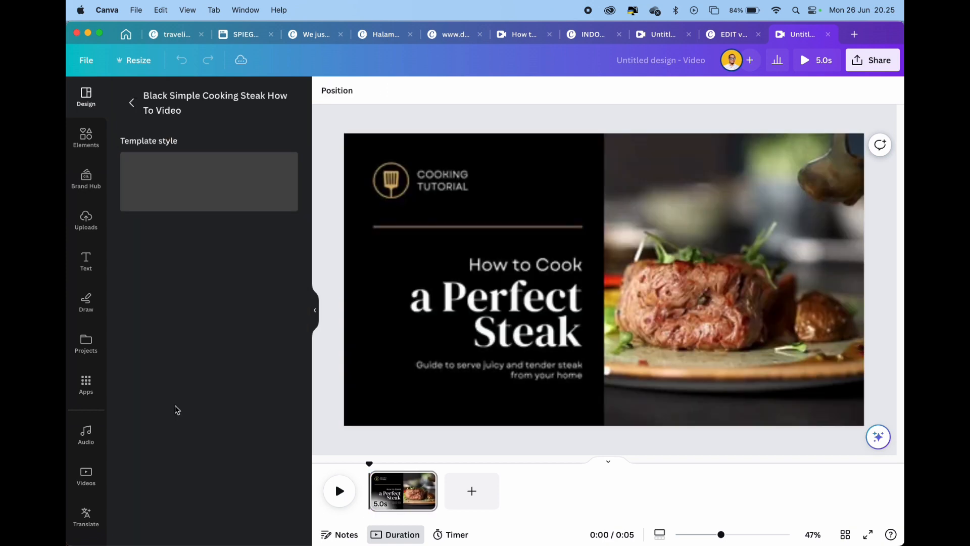
{"action": "left_click", "coordinate": [176, 409]}
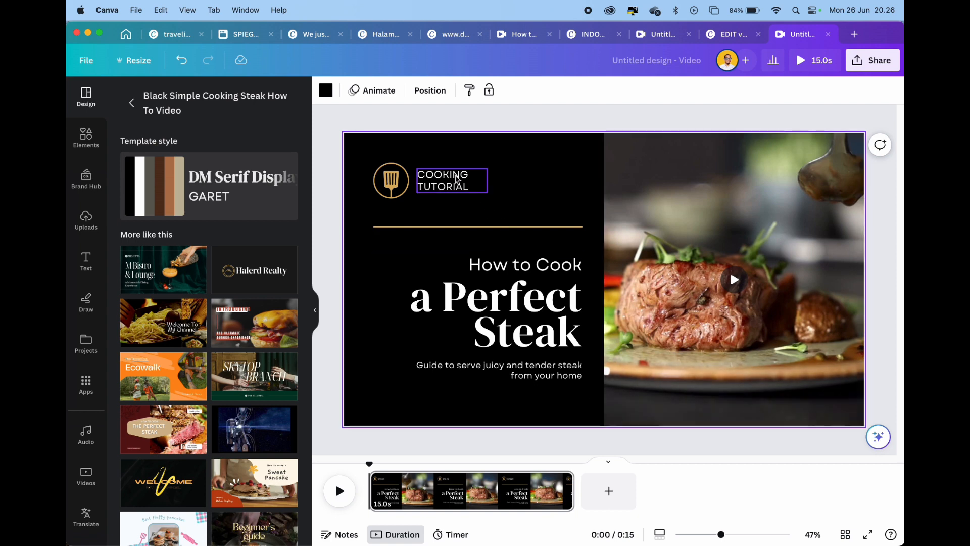
Delete the spatula logo, the COOKING TUTORIAL text and the gold divider line from the cover
{"action": "left_click", "coordinate": [447, 178]}
{"action": "left_click", "coordinate": [385, 181]}
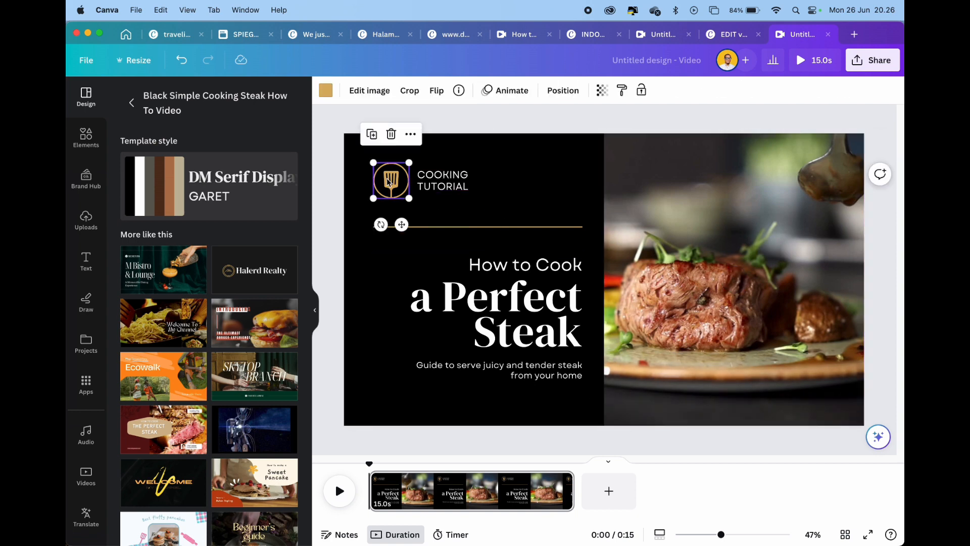
{"action": "key", "text": "Delete"}
{"action": "left_click", "coordinate": [415, 181]}
{"action": "key", "text": "Delete"}
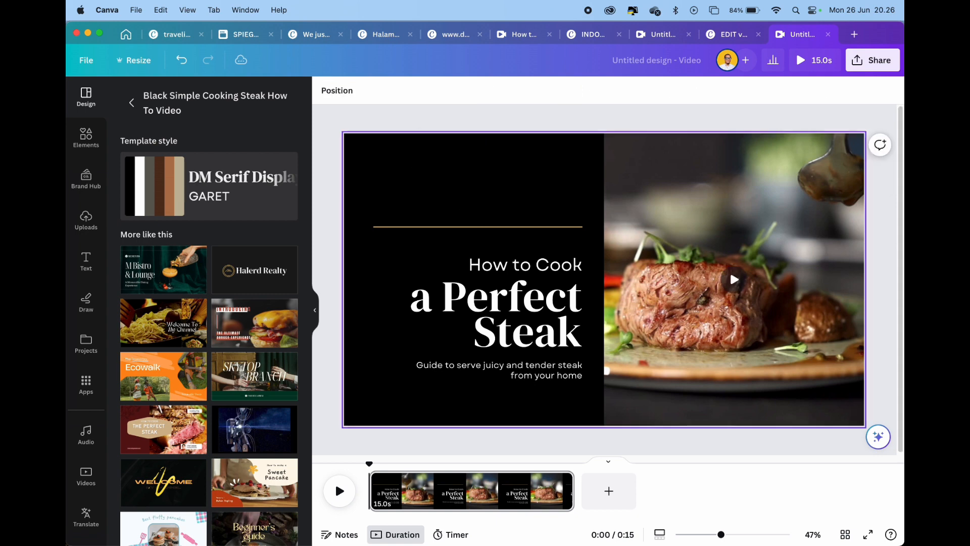
{"action": "left_click", "coordinate": [464, 227]}
{"action": "key", "text": "Delete"}
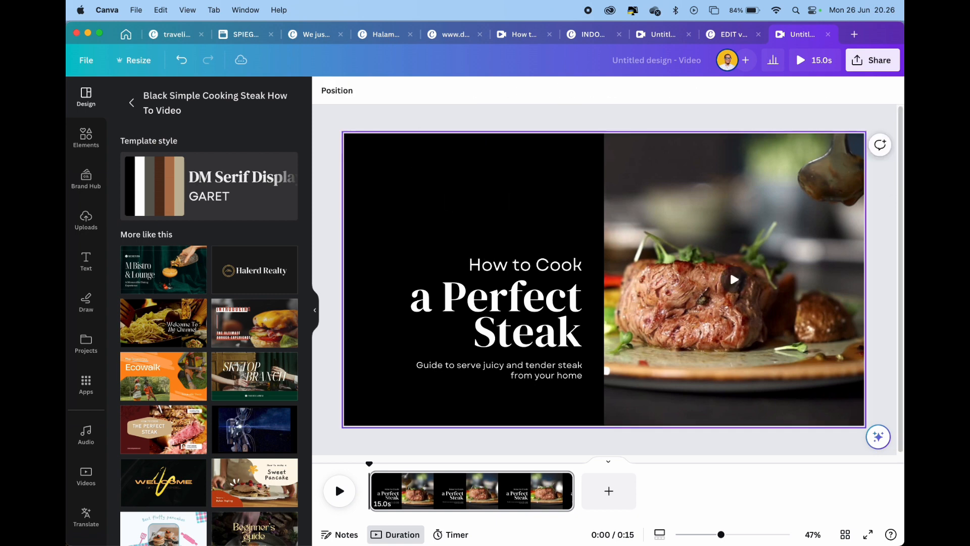
Move the heading and the guide subtitle up, then shift all three text blocks down slightly to centre them vertically
{"action": "left_click", "coordinate": [526, 264]}
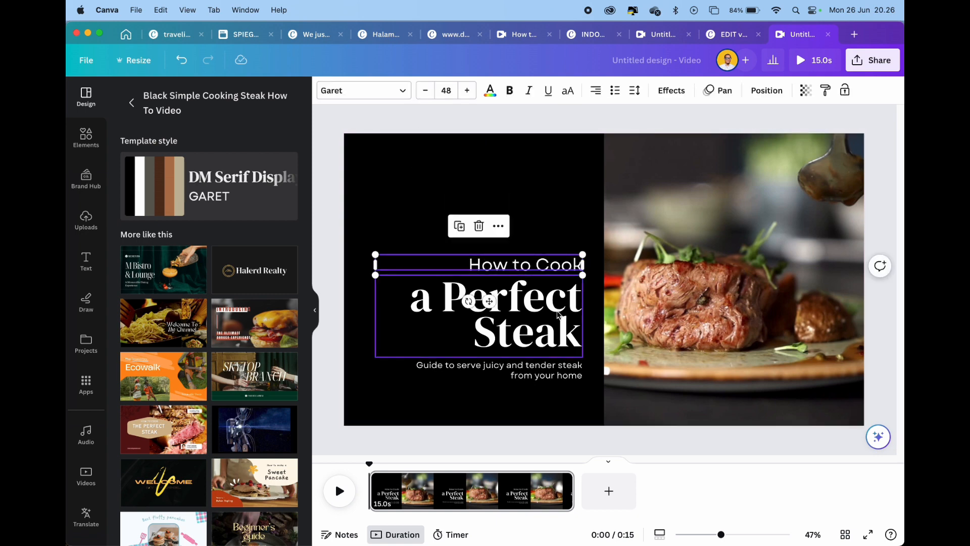
{"action": "left_click", "coordinate": [558, 313], "text": "shift"}
{"action": "left_click_drag", "start_coordinate": [558, 314], "coordinate": [558, 257]}
{"action": "left_click", "coordinate": [566, 363]}
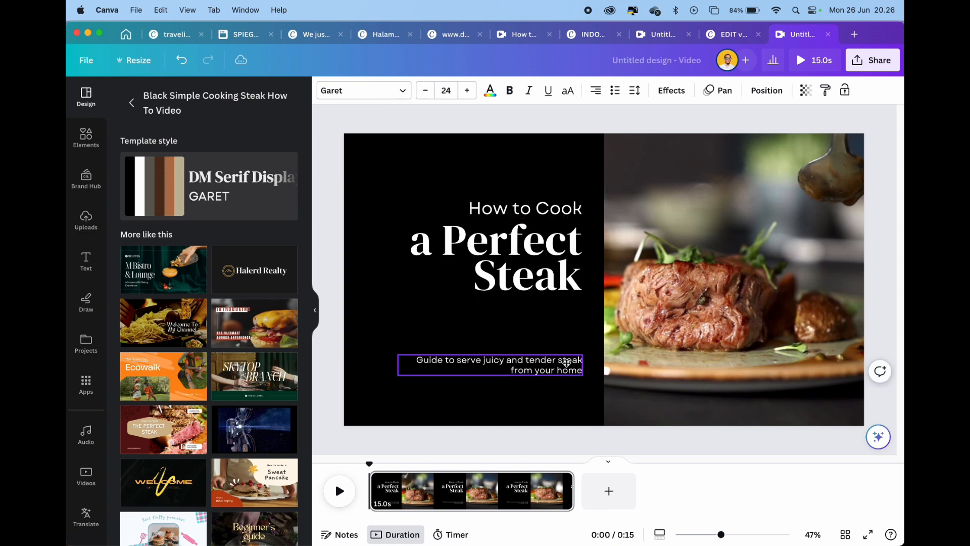
{"action": "left_click_drag", "start_coordinate": [566, 363], "coordinate": [566, 327]}
{"action": "left_click", "coordinate": [558, 244], "text": "shift"}
{"action": "left_click", "coordinate": [554, 203], "text": "shift"}
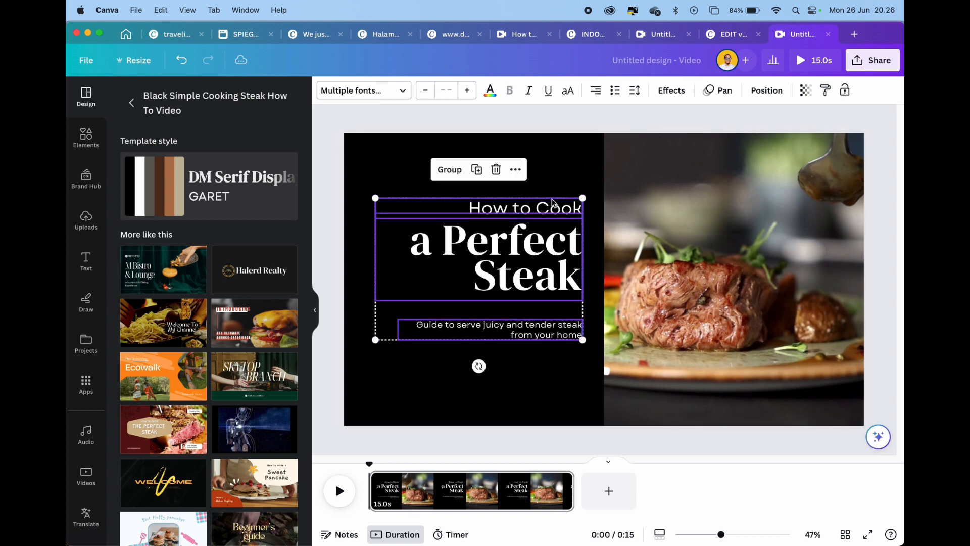
{"action": "left_click_drag", "start_coordinate": [554, 202], "coordinate": [553, 213]}
{"action": "left_click", "coordinate": [606, 111]}
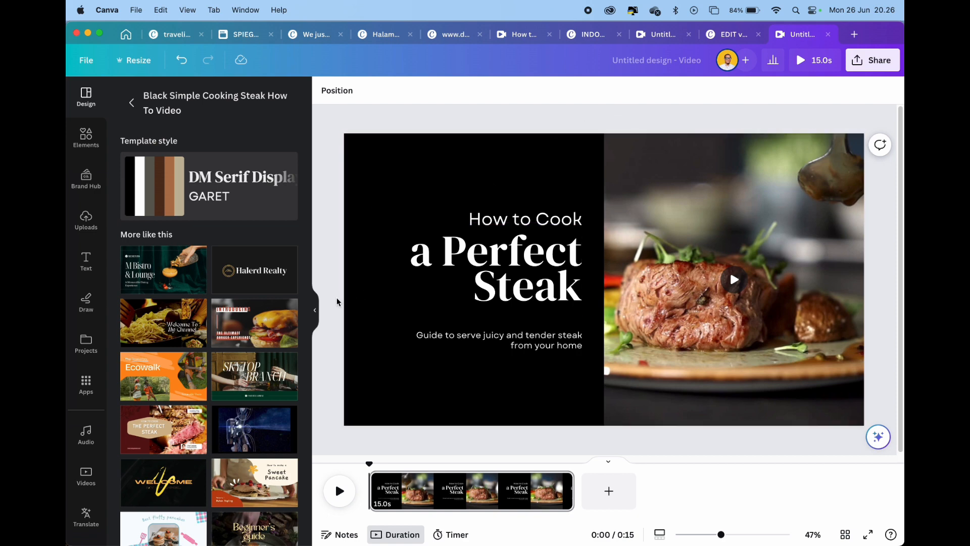
Stretch the steak video from its inner edge across the black area so it fills the whole page
{"action": "left_click", "coordinate": [315, 310]}
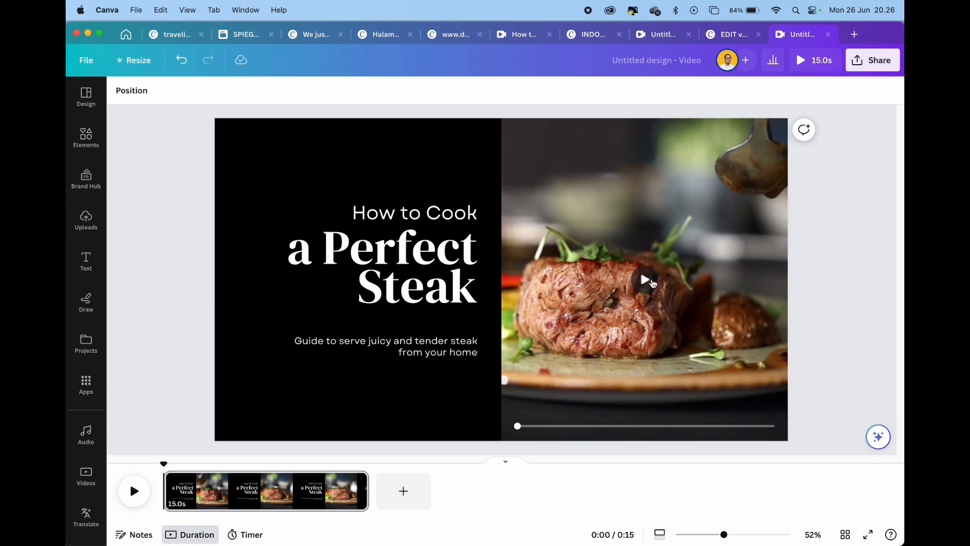
{"action": "left_click", "coordinate": [706, 258]}
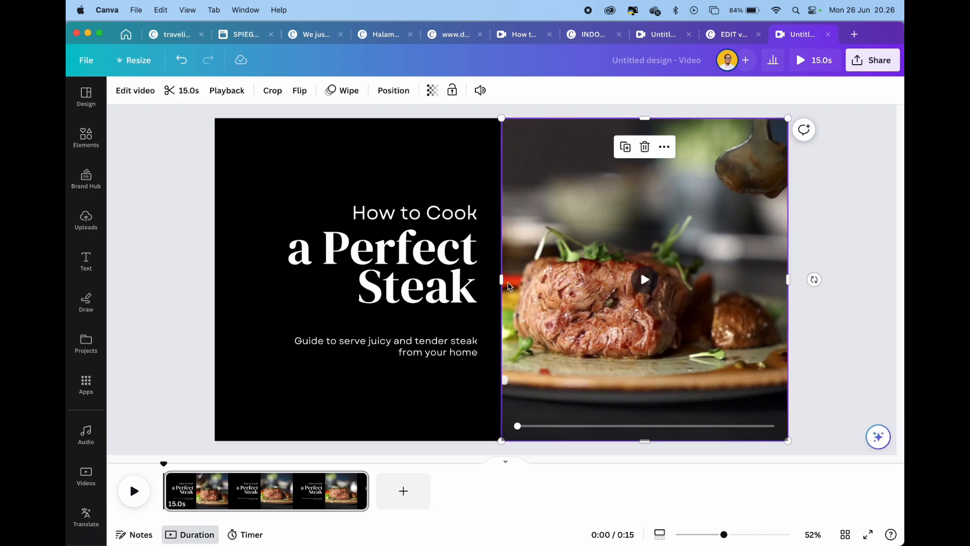
{"action": "left_click_drag", "start_coordinate": [501, 280], "coordinate": [214, 283]}
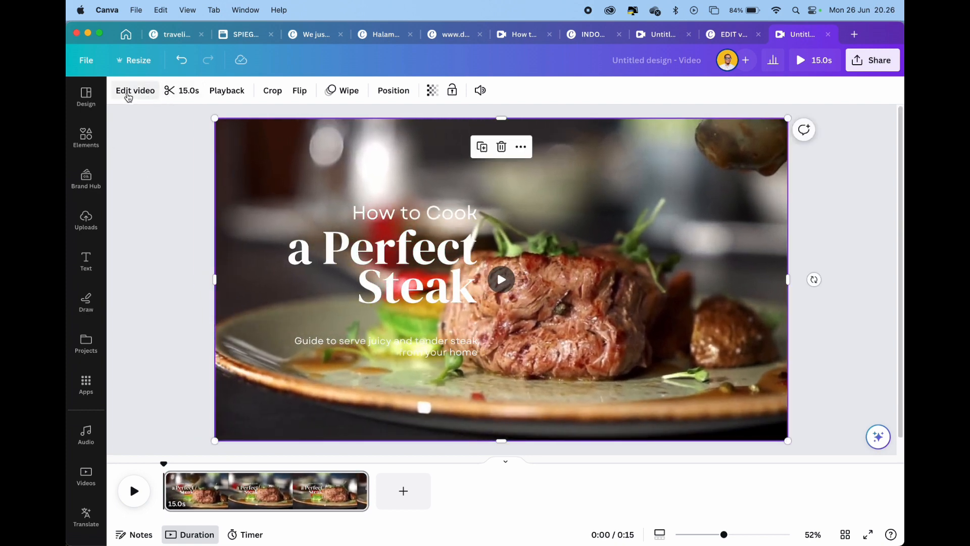
Set the steak video's contrast to 1 and return to its effects and filters
{"action": "left_click", "coordinate": [129, 94]}
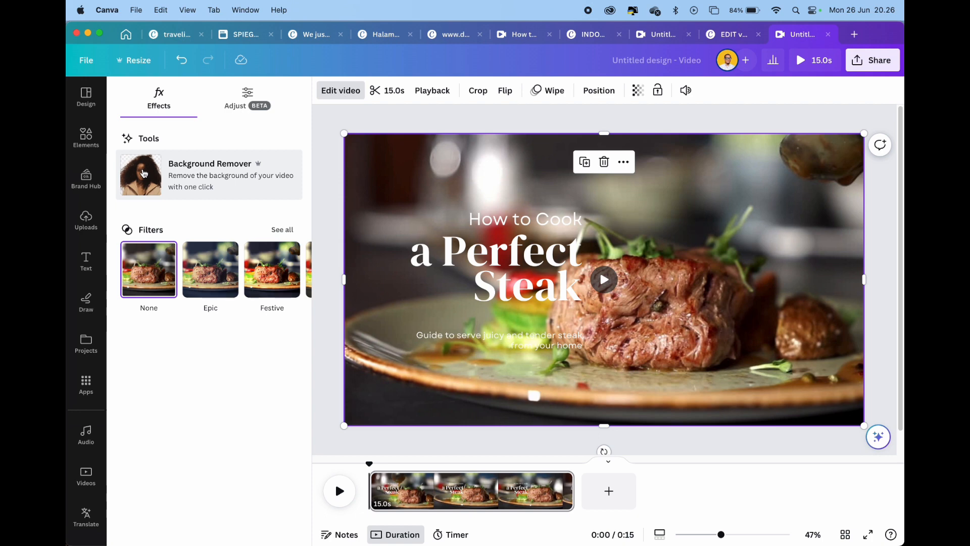
{"action": "left_click", "coordinate": [249, 98]}
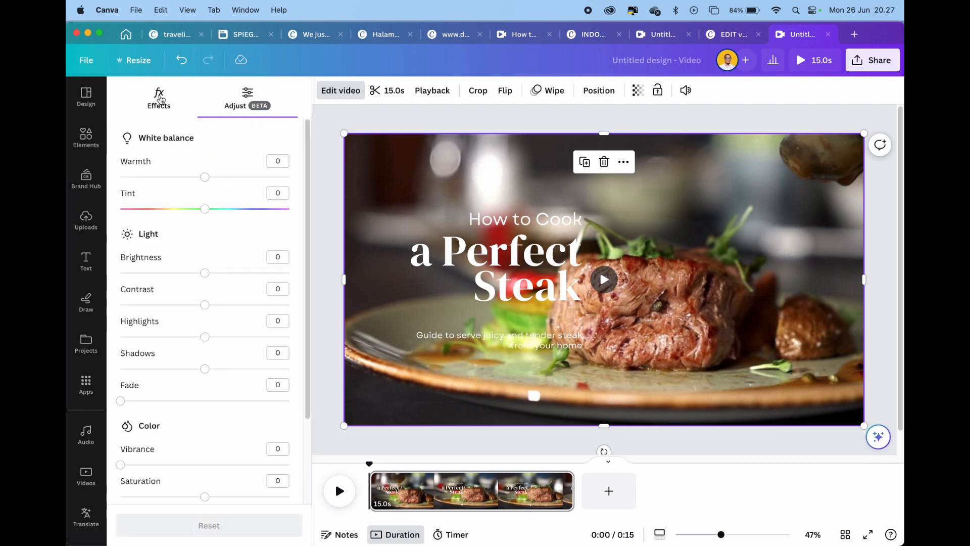
{"action": "mouse_move", "coordinate": [204, 304]}
{"action": "left_mouse_down"}
{"action": "mouse_move", "coordinate": [217, 303]}
{"action": "mouse_move", "coordinate": [160, 303]}
{"action": "mouse_move", "coordinate": [238, 305]}
{"action": "mouse_move", "coordinate": [205, 305]}
{"action": "left_mouse_up"}
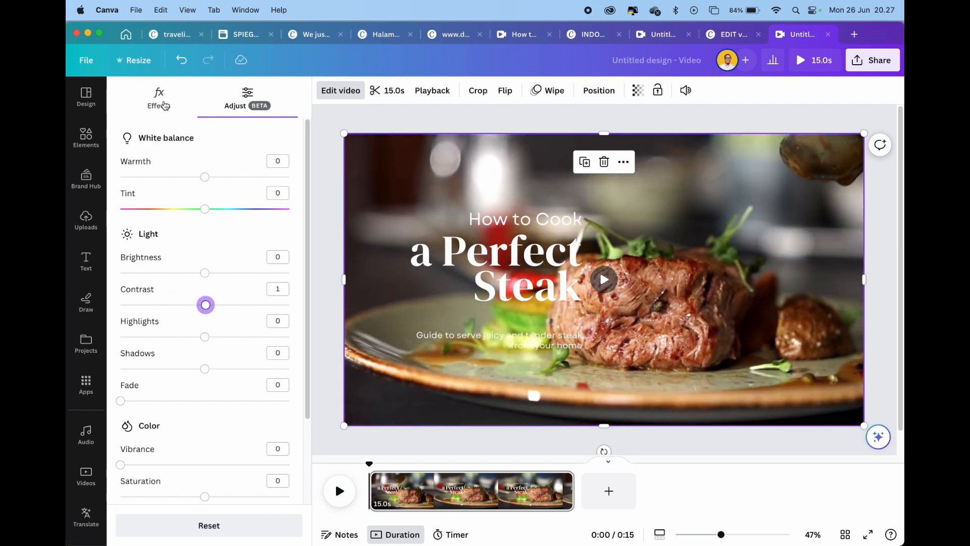
{"action": "left_click", "coordinate": [164, 106]}
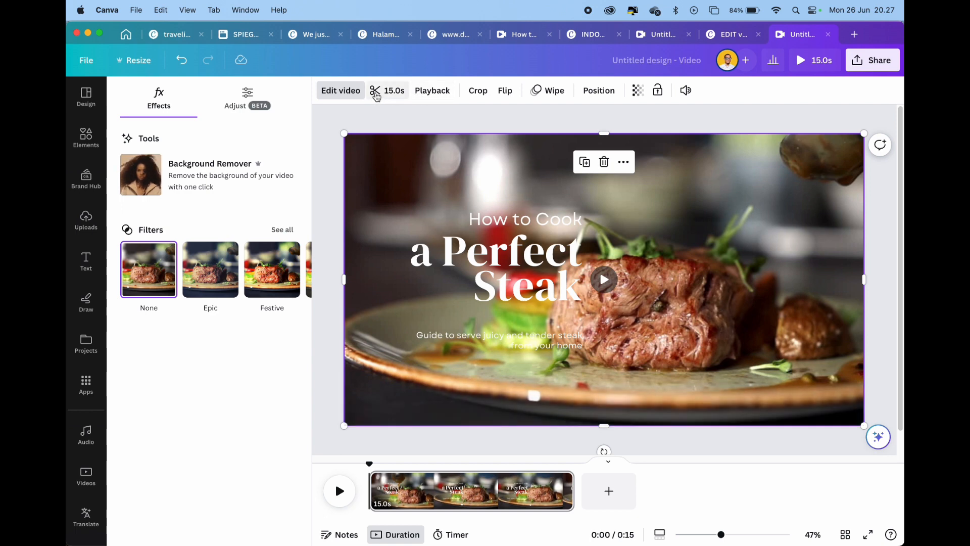
Trim the end of the steak video to 11.8 s and shorten the page clip to 8.8 s
{"action": "left_click", "coordinate": [376, 92]}
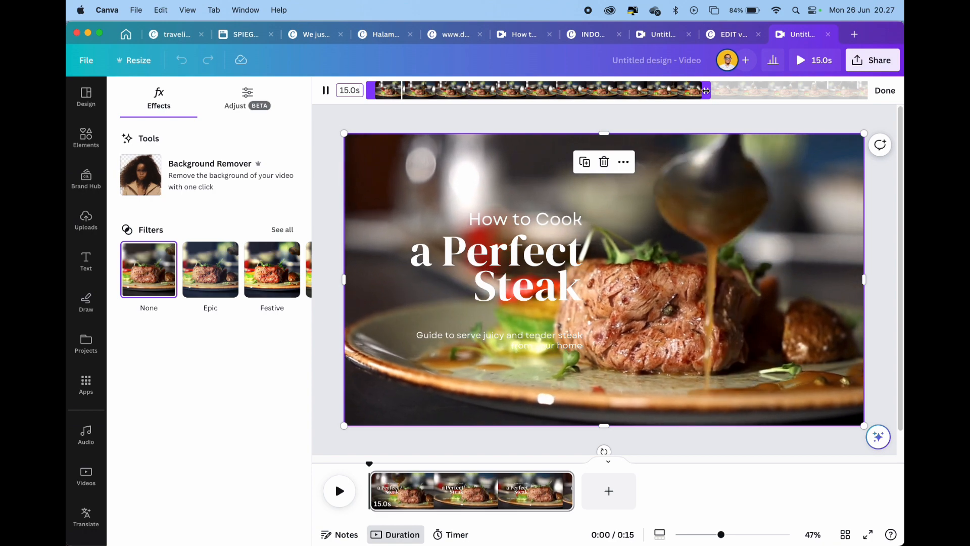
{"action": "left_click_drag", "start_coordinate": [706, 90], "coordinate": [641, 92]}
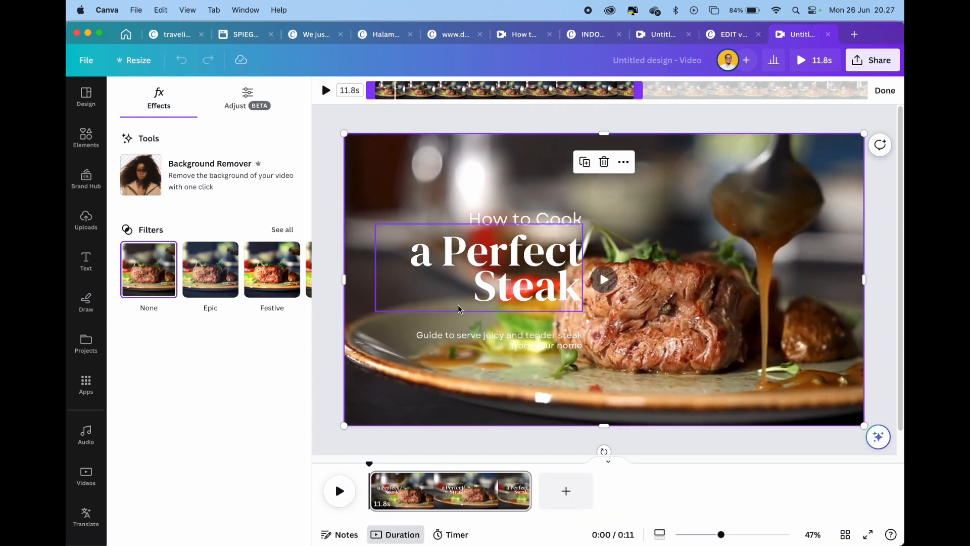
{"action": "left_click_drag", "start_coordinate": [528, 492], "coordinate": [490, 514]}
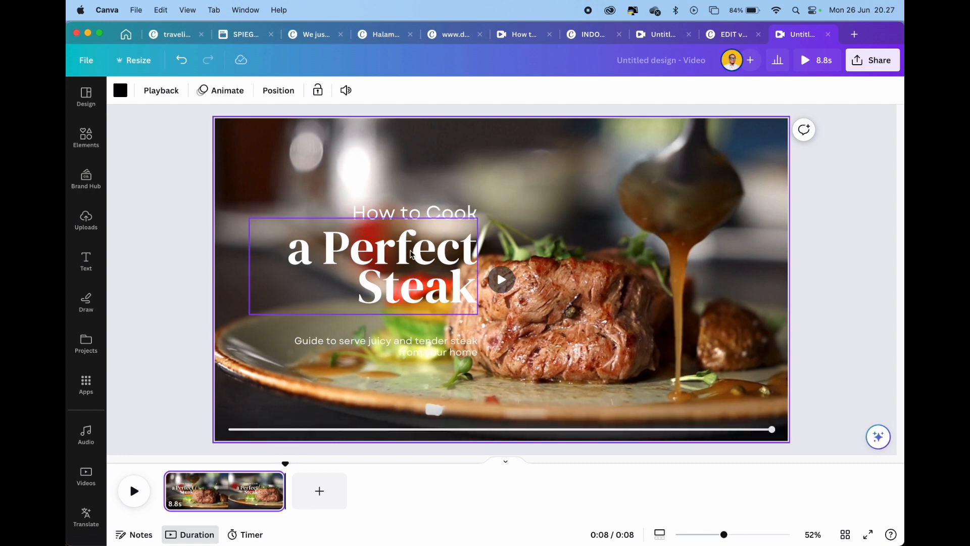
Move the heading and guide subtitle together to the right half of the cover and enlarge them proportionally
{"action": "left_click", "coordinate": [411, 254]}
{"action": "left_click", "coordinate": [414, 211], "text": "shift"}
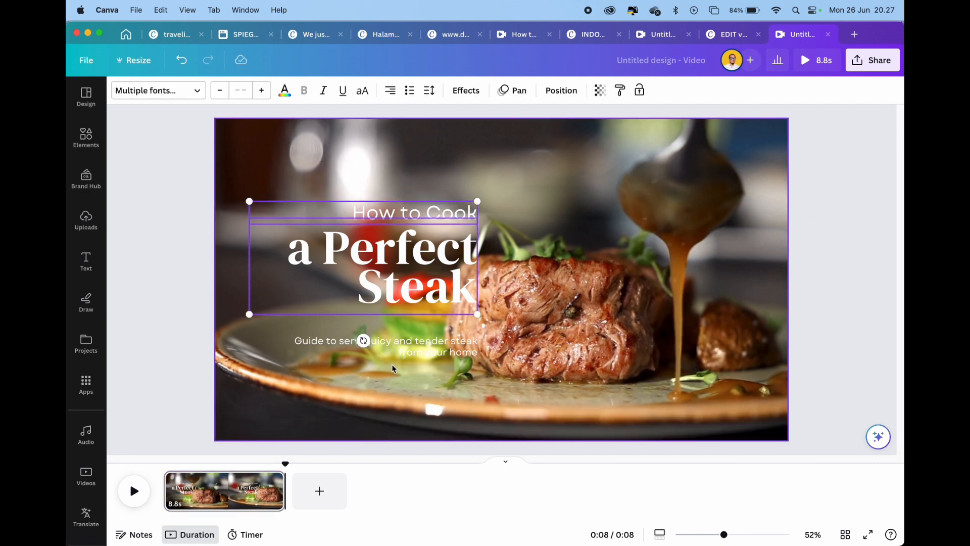
{"action": "left_click", "coordinate": [452, 351], "text": "shift"}
{"action": "left_click_drag", "start_coordinate": [452, 351], "coordinate": [745, 351]}
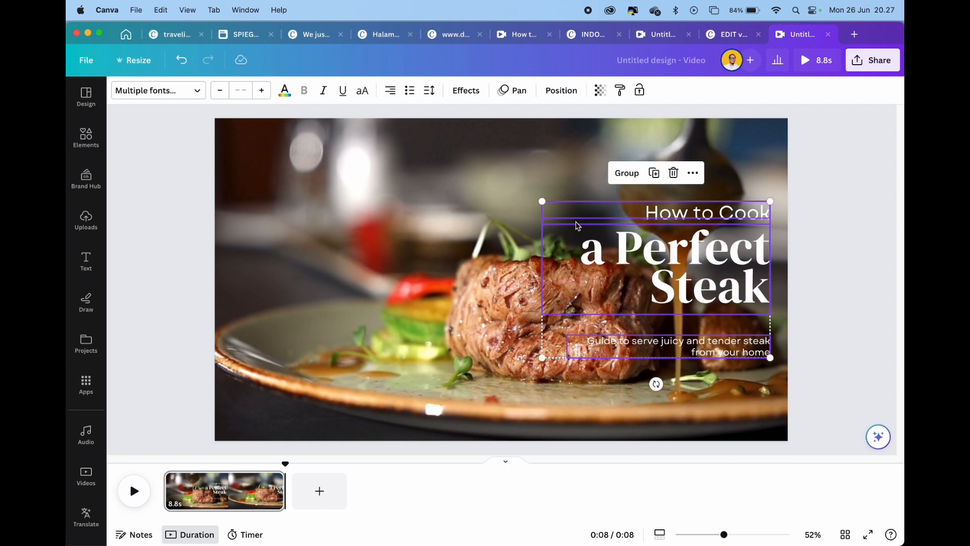
{"action": "left_click_drag", "start_coordinate": [543, 201], "coordinate": [475, 183]}
{"action": "left_click", "coordinate": [833, 239]}
Shift all three text blocks down slightly and set their font to Poppins ExtraBold
{"action": "left_click", "coordinate": [724, 206]}
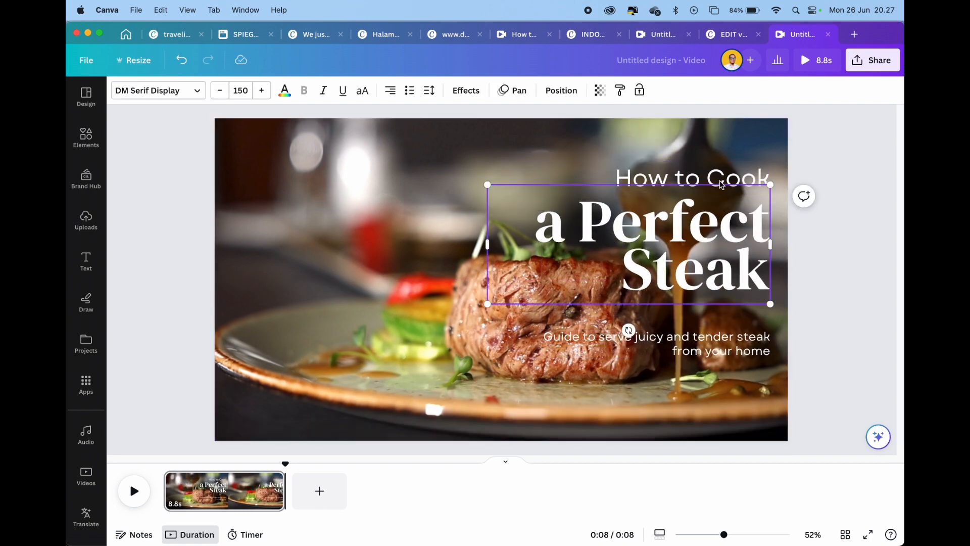
{"action": "left_click", "coordinate": [827, 198]}
{"action": "left_click", "coordinate": [723, 177]}
{"action": "left_click", "coordinate": [724, 227], "text": "shift"}
{"action": "left_click", "coordinate": [743, 347], "text": "shift"}
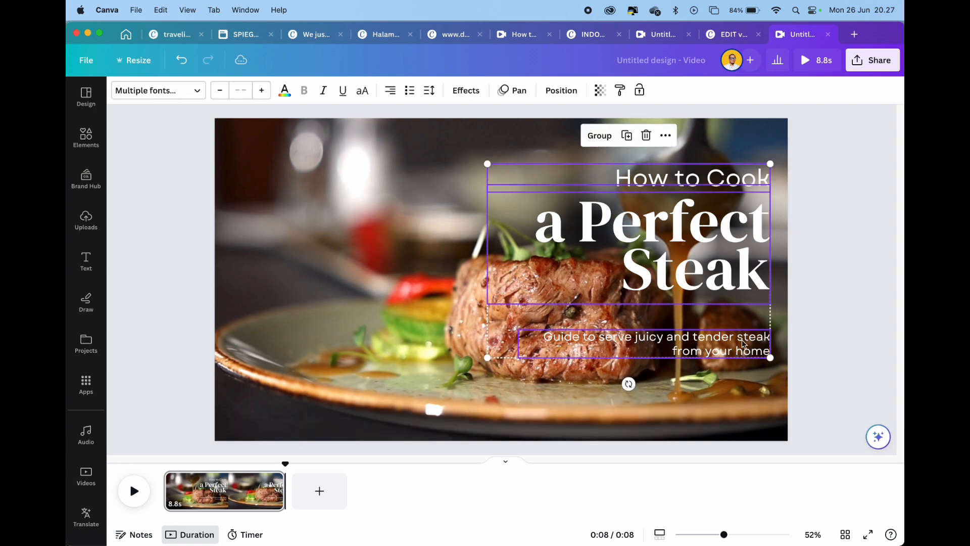
{"action": "left_click_drag", "start_coordinate": [743, 346], "coordinate": [743, 365]}
{"action": "left_click", "coordinate": [191, 90]}
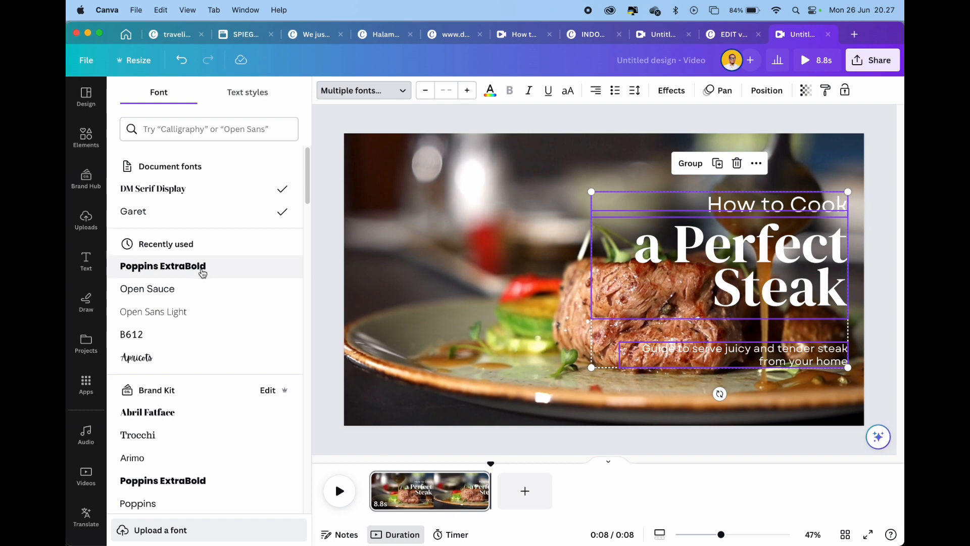
{"action": "left_click", "coordinate": [203, 273]}
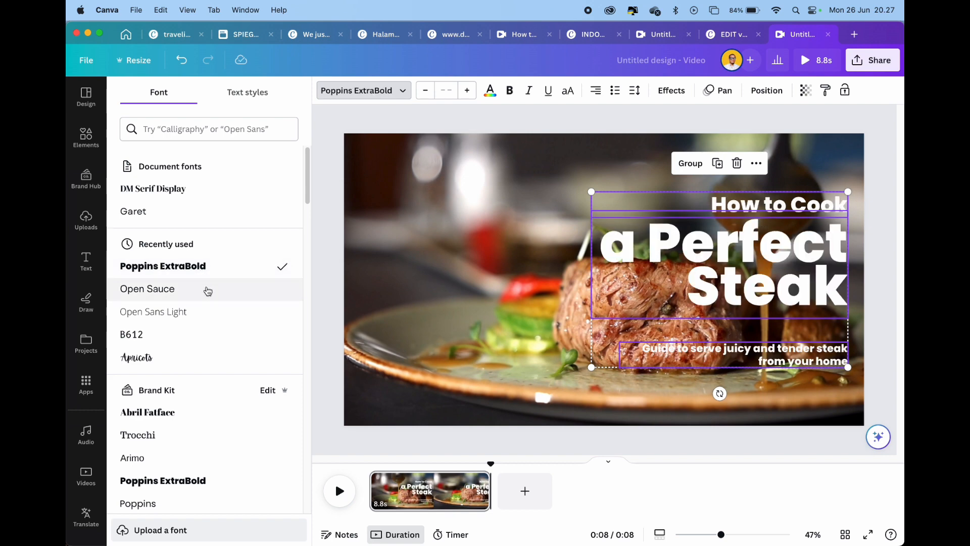
Undo a large shift of the text blocks and move them only slightly left, away from the page's right edge
{"action": "left_click_drag", "start_coordinate": [691, 260], "coordinate": [494, 268]}
{"action": "key", "text": "super+z"}
{"action": "left_click_drag", "start_coordinate": [807, 253], "coordinate": [773, 251]}
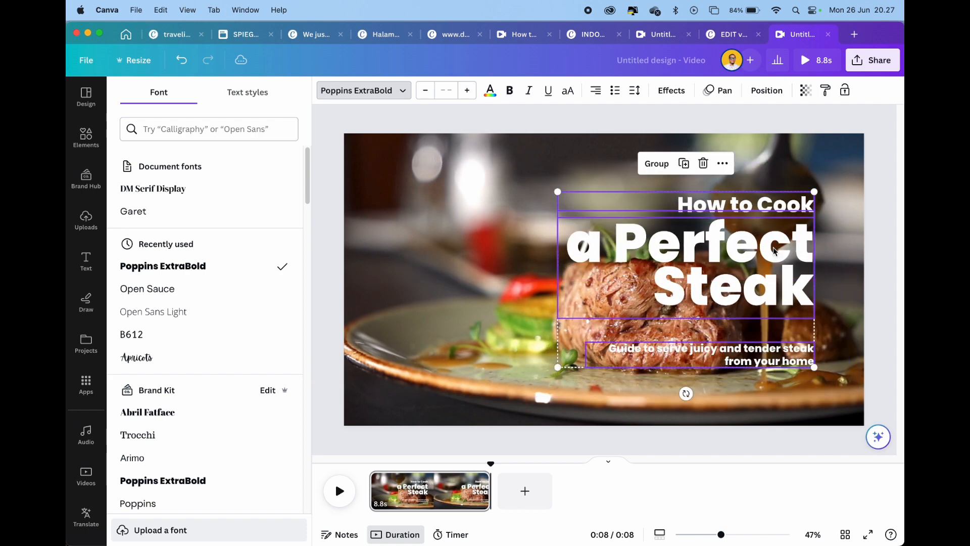
{"action": "left_click", "coordinate": [879, 267]}
{"action": "left_click", "coordinate": [839, 227]}
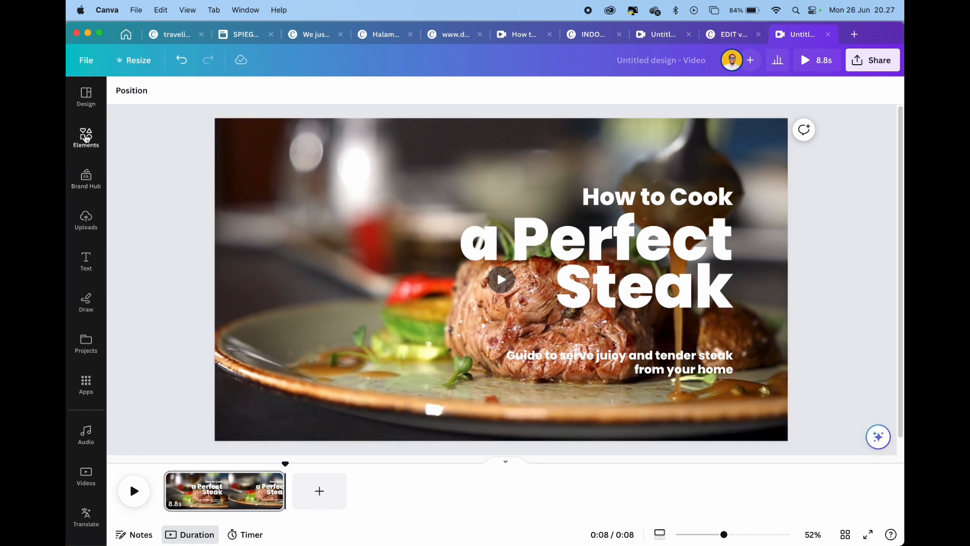
Add a dark red rounded rectangle behind the cover text and stretch it into a wide banner
{"action": "left_click", "coordinate": [86, 136]}
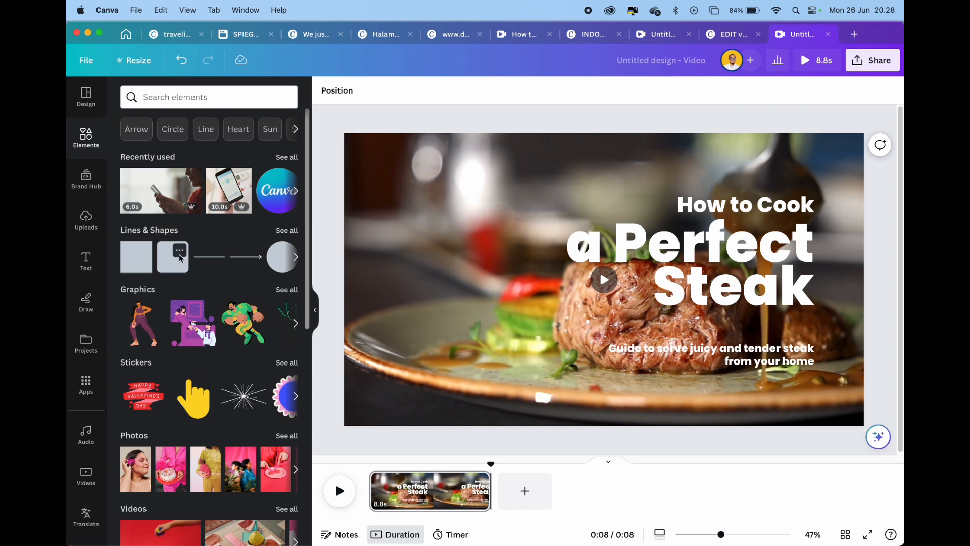
{"action": "left_click", "coordinate": [179, 250]}
{"action": "left_click", "coordinate": [169, 260]}
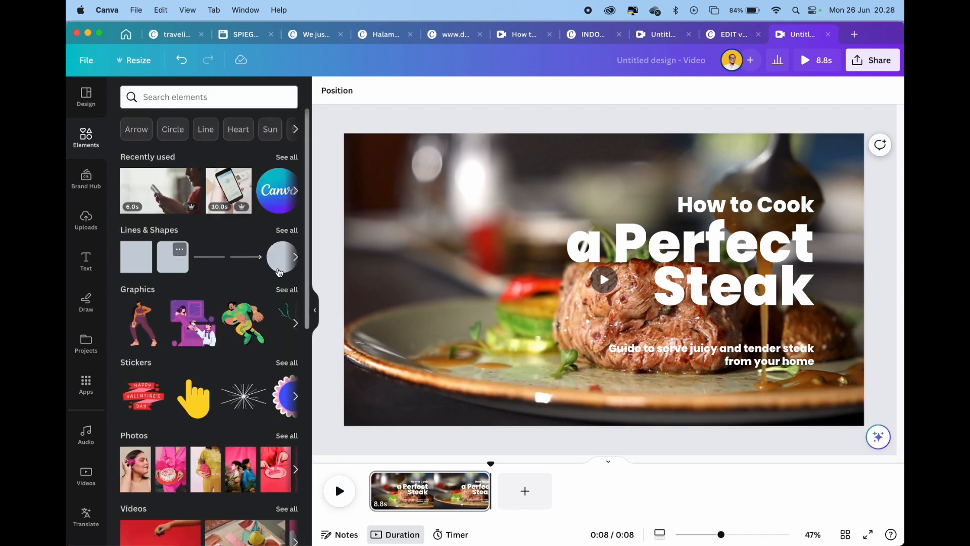
{"action": "left_click_drag", "start_coordinate": [175, 260], "coordinate": [513, 266]}
{"action": "left_click_drag", "start_coordinate": [541, 299], "coordinate": [793, 299]}
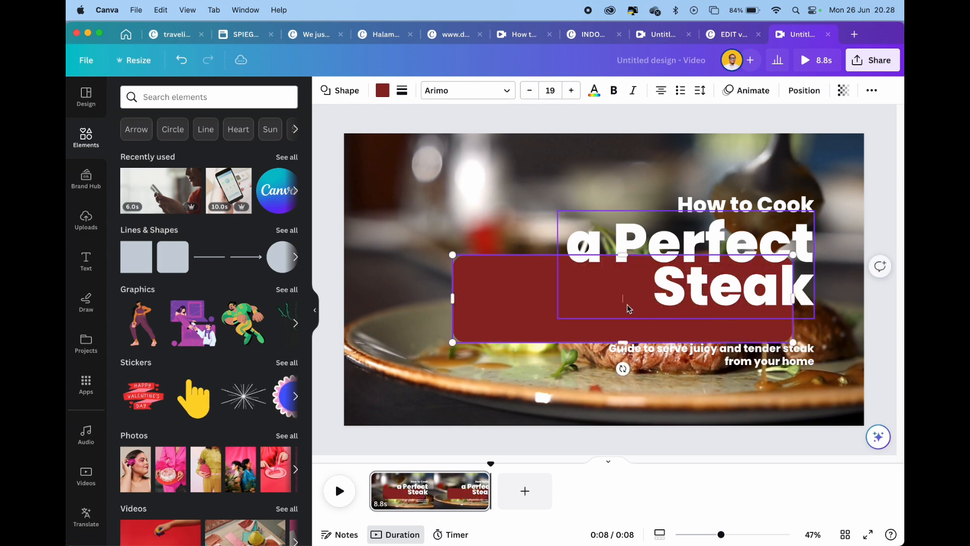
Narrow and move the red rectangle behind the "How to Cook a Perfect Steak" heading, extending it downward to cover all three lines
{"action": "left_click_drag", "start_coordinate": [452, 298], "coordinate": [544, 202]}
{"action": "left_click", "coordinate": [528, 242]}
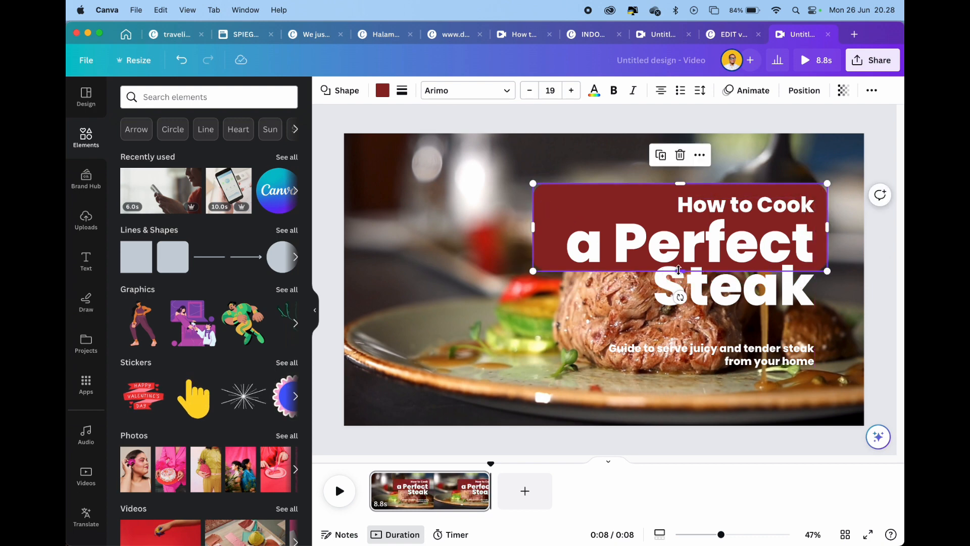
{"action": "left_click_drag", "start_coordinate": [680, 272], "coordinate": [686, 317]}
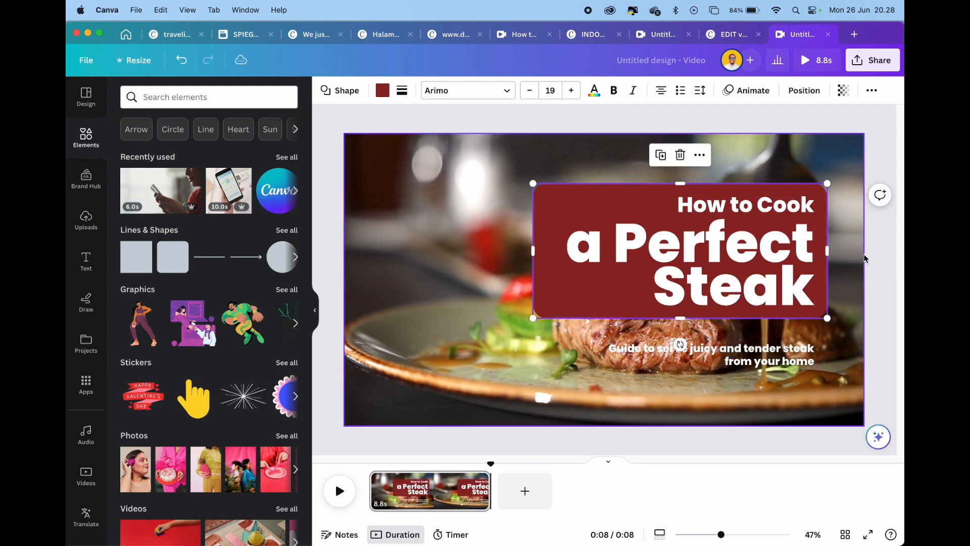
{"action": "left_click", "coordinate": [888, 248]}
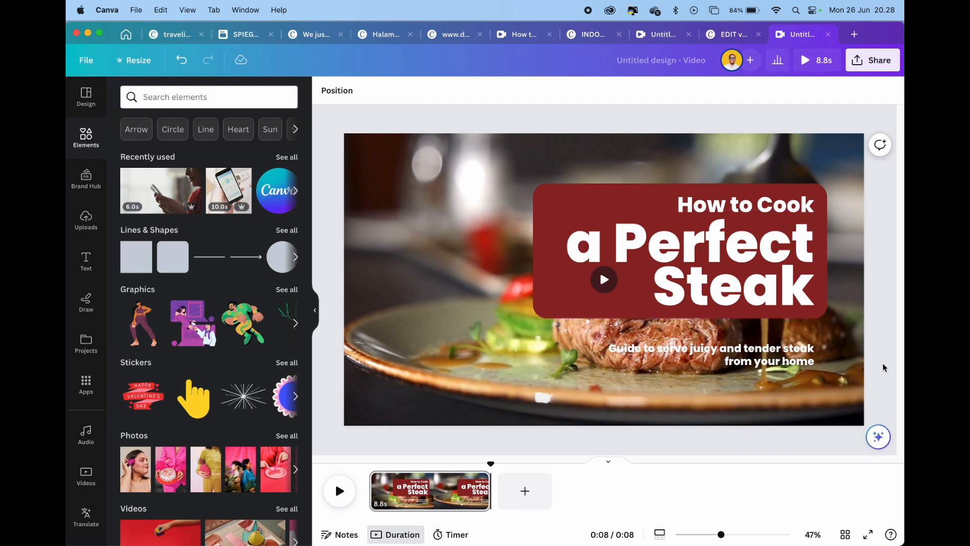
{"action": "left_click", "coordinate": [456, 306]}
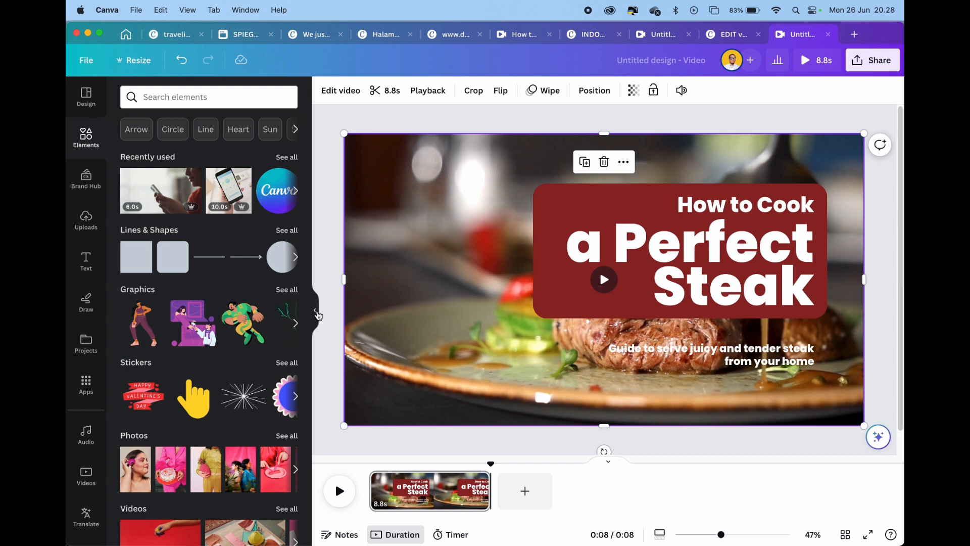
{"action": "left_click", "coordinate": [315, 310]}
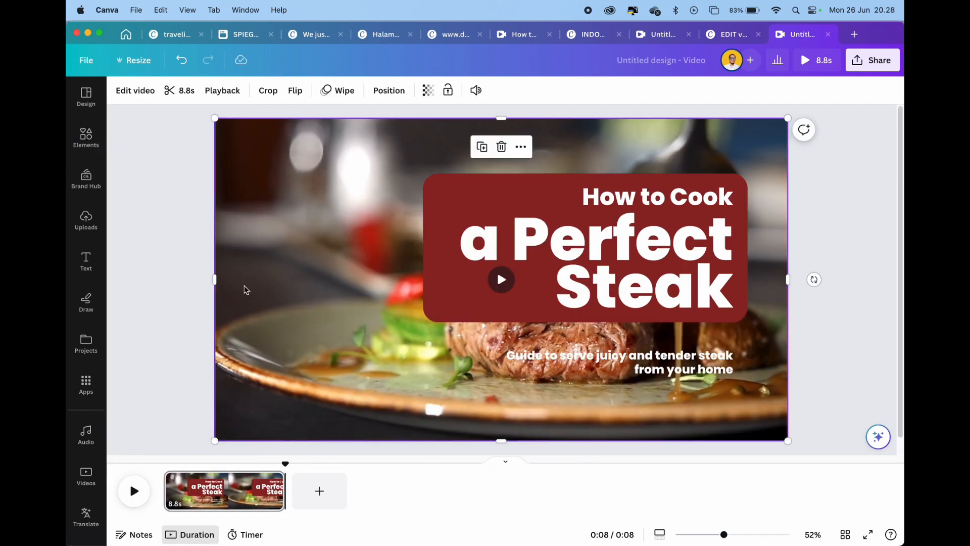
{"action": "left_click", "coordinate": [75, 140]}
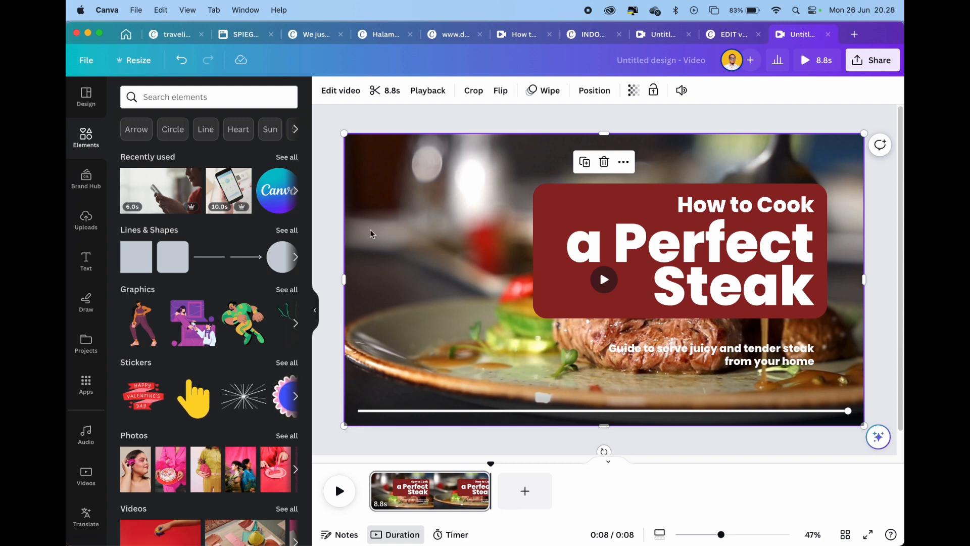
Nudge the red rectangle slightly to the right and return the playhead to the start of the clip
{"action": "left_click", "coordinate": [551, 211]}
{"action": "left_click", "coordinate": [548, 201]}
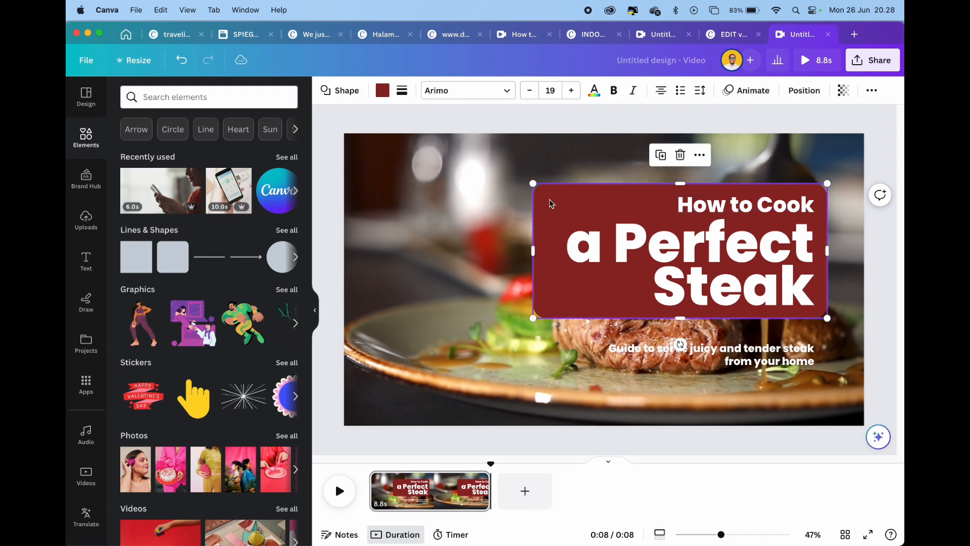
{"action": "left_click", "coordinate": [808, 64]}
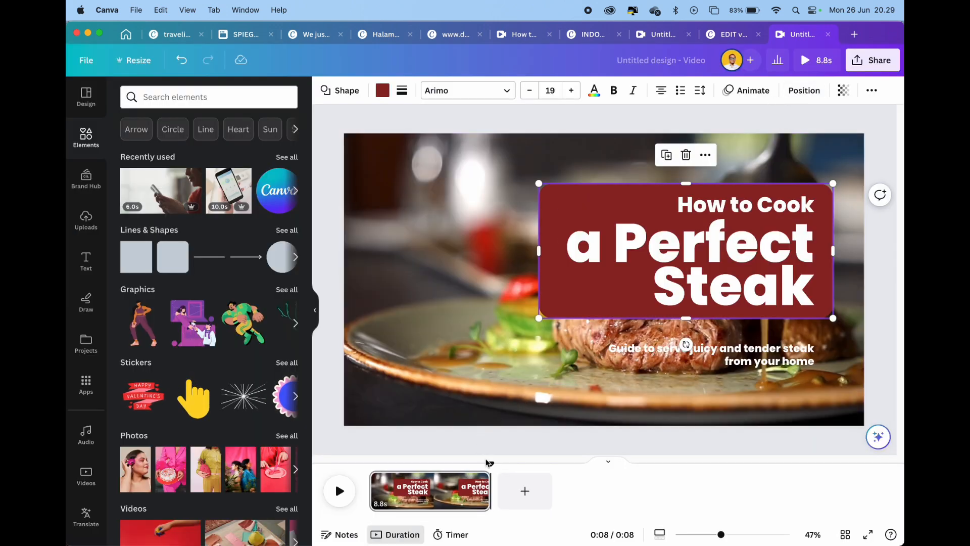
{"action": "left_click_drag", "start_coordinate": [491, 462], "coordinate": [369, 463]}
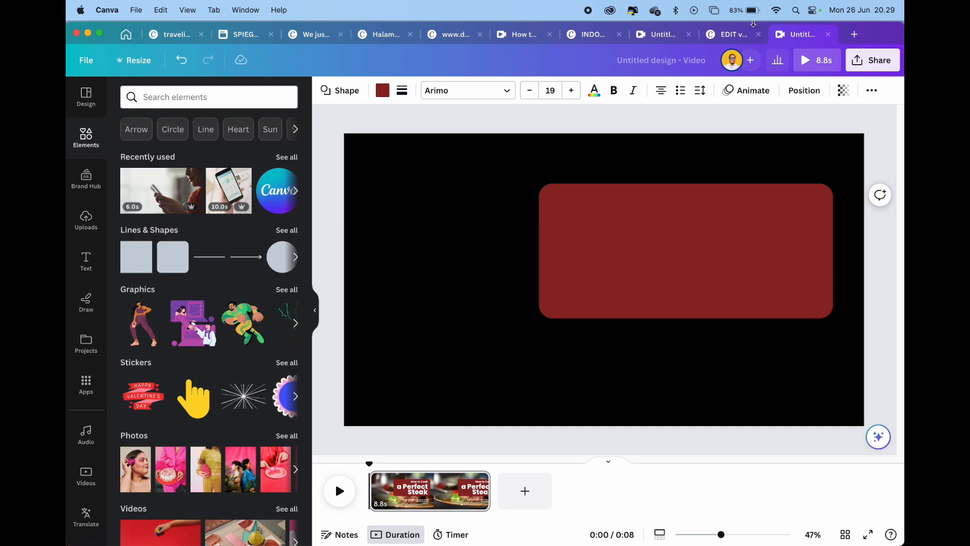
Switch to the "EDIT video tutorial menggunakan canva dan capcut" design and preview its first page
{"action": "left_click", "coordinate": [739, 33]}
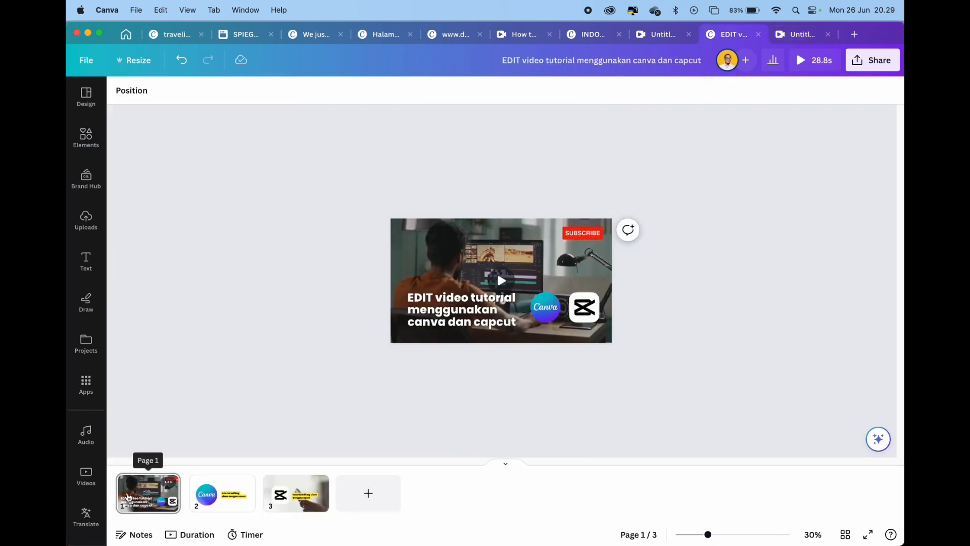
{"action": "left_click", "coordinate": [141, 480]}
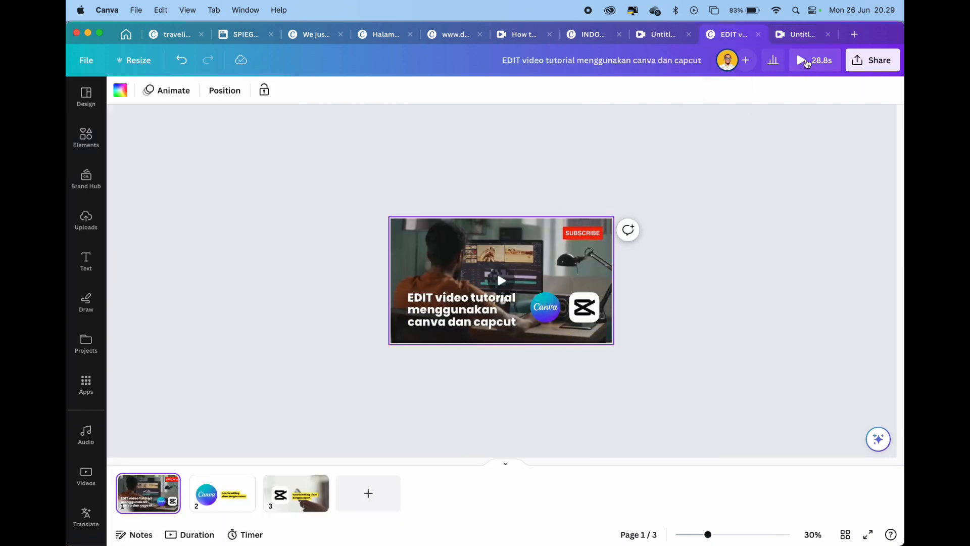
{"action": "left_click", "coordinate": [807, 62]}
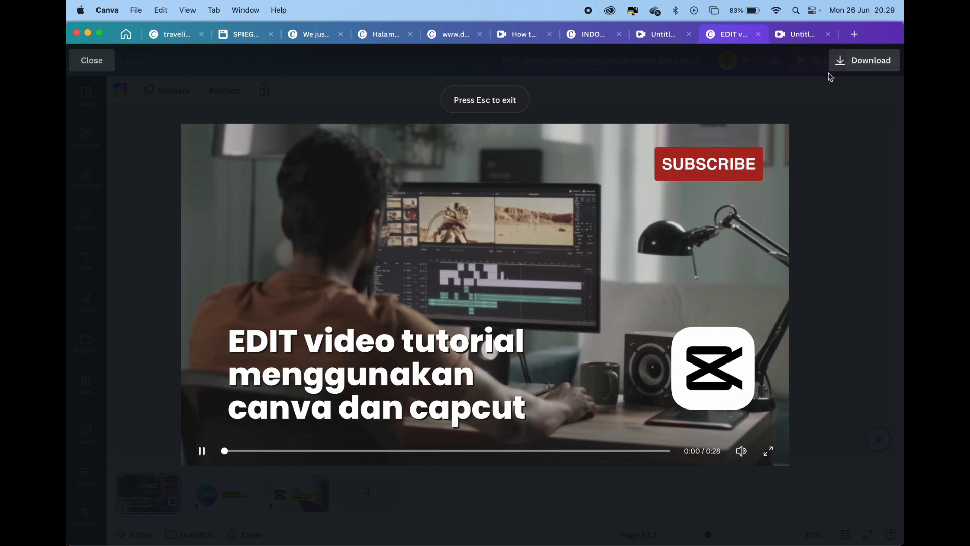
{"action": "key", "text": "Escape"}
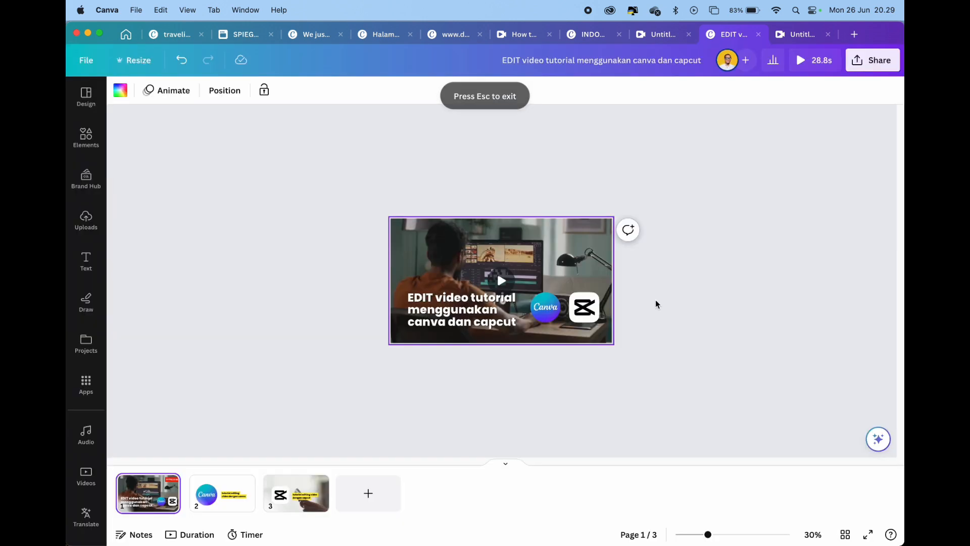
Open the animation options for the first page's title text and remove all animations from the page
{"action": "left_click", "coordinate": [463, 295]}
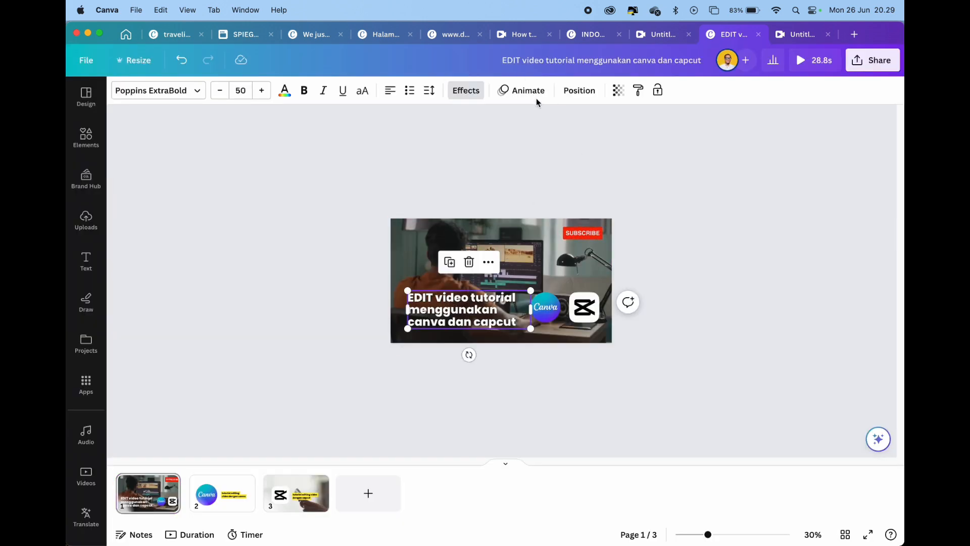
{"action": "left_click", "coordinate": [530, 92]}
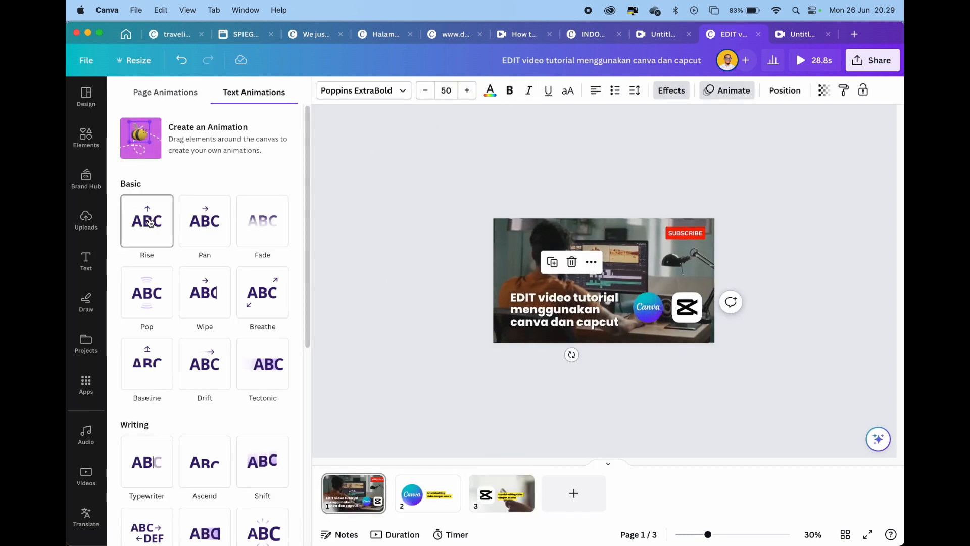
{"action": "left_click", "coordinate": [159, 91]}
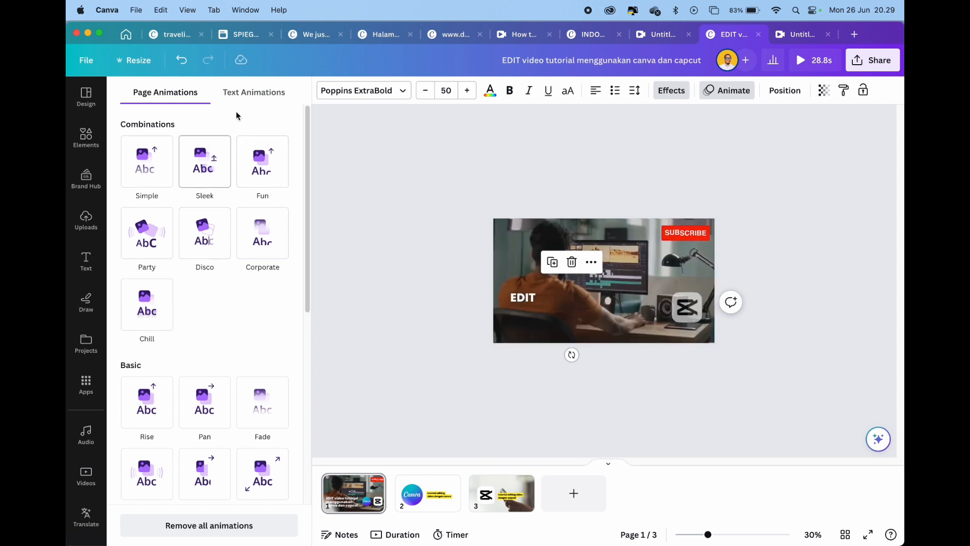
{"action": "left_click", "coordinate": [257, 96]}
{"action": "left_click", "coordinate": [141, 94]}
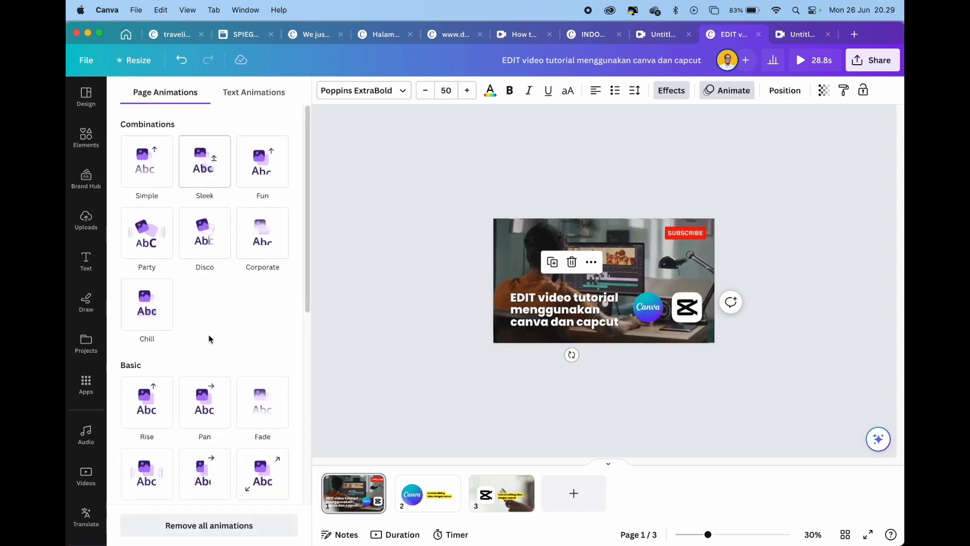
{"action": "scroll", "coordinate": [210, 338], "scroll_direction": "down", "scroll_amount": 7}
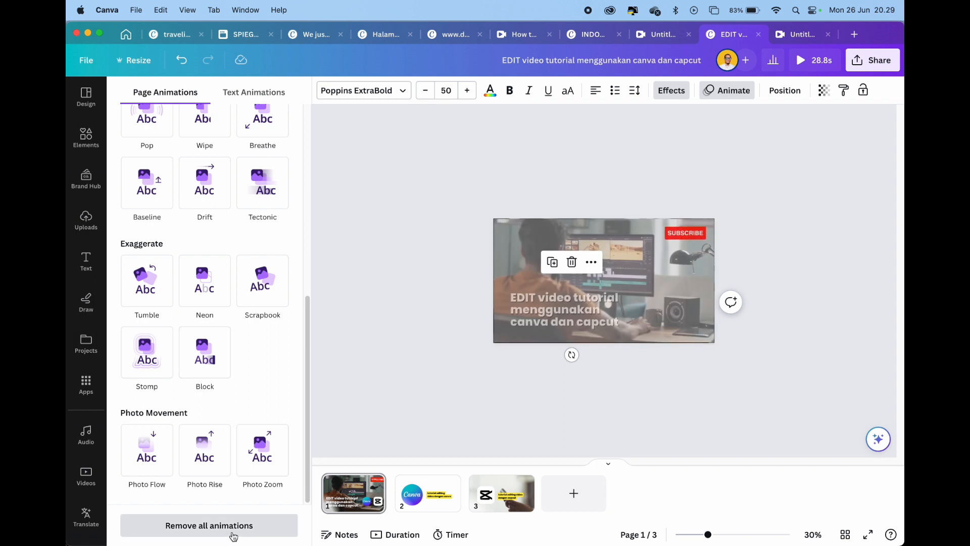
{"action": "left_click", "coordinate": [234, 525]}
Preview text animations such as Bounce, Typewriter and Baseline on the page's title
{"action": "scroll", "coordinate": [263, 187], "scroll_direction": "up", "scroll_amount": 6}
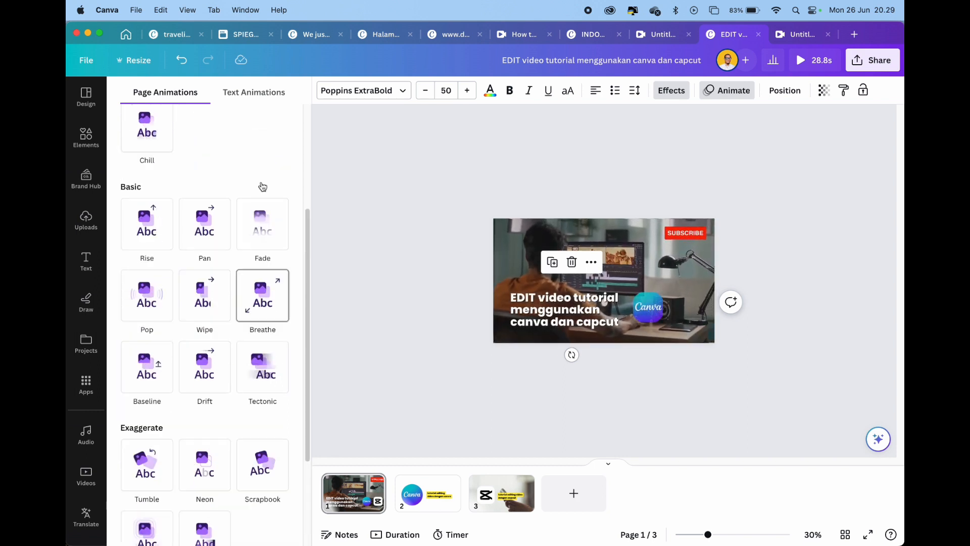
{"action": "left_click", "coordinate": [248, 96]}
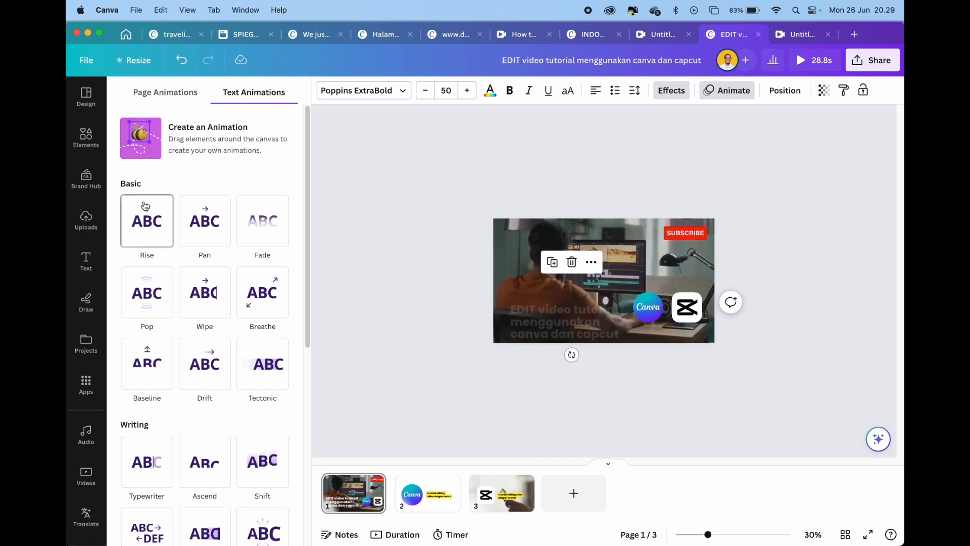
{"action": "scroll", "coordinate": [198, 211], "scroll_direction": "down", "scroll_amount": 7}
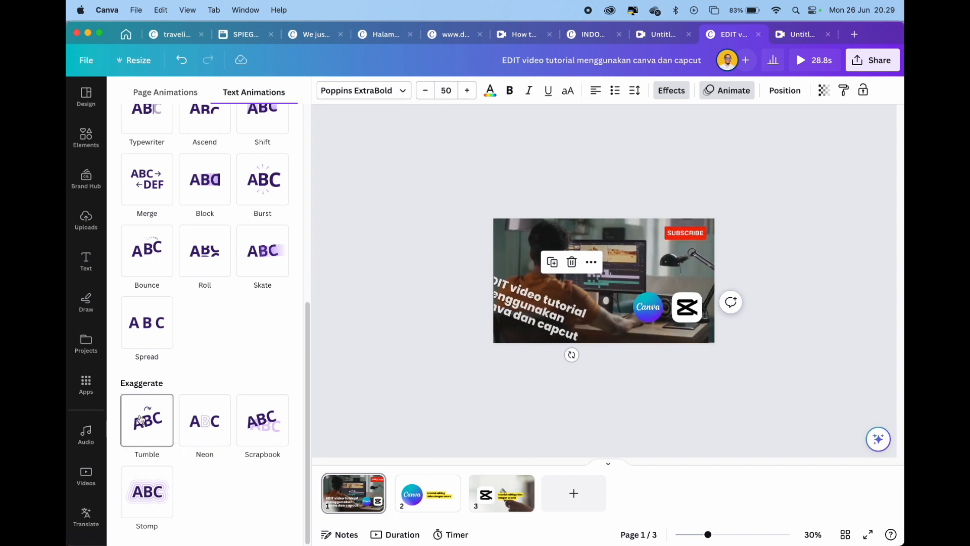
{"action": "left_click", "coordinate": [143, 252]}
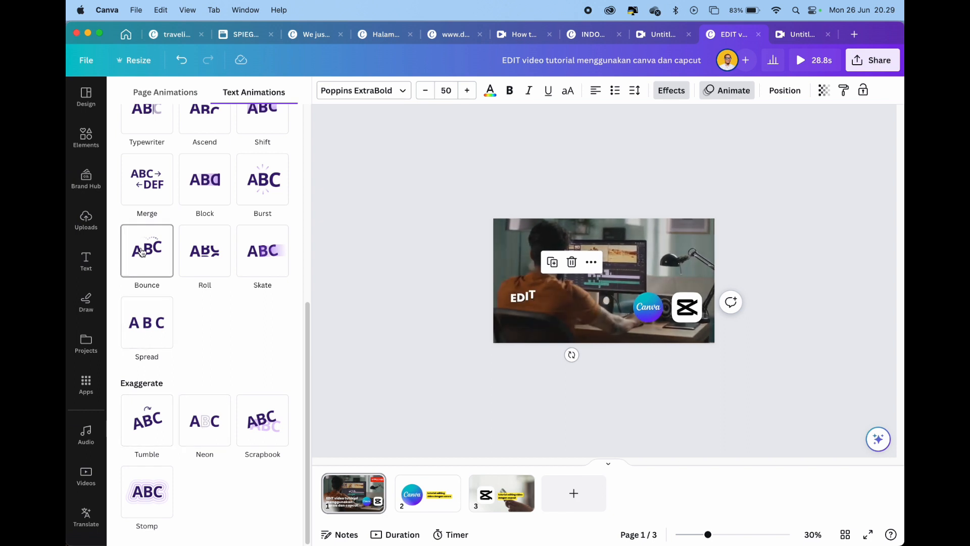
{"action": "scroll", "coordinate": [141, 252], "scroll_direction": "up", "scroll_amount": 3}
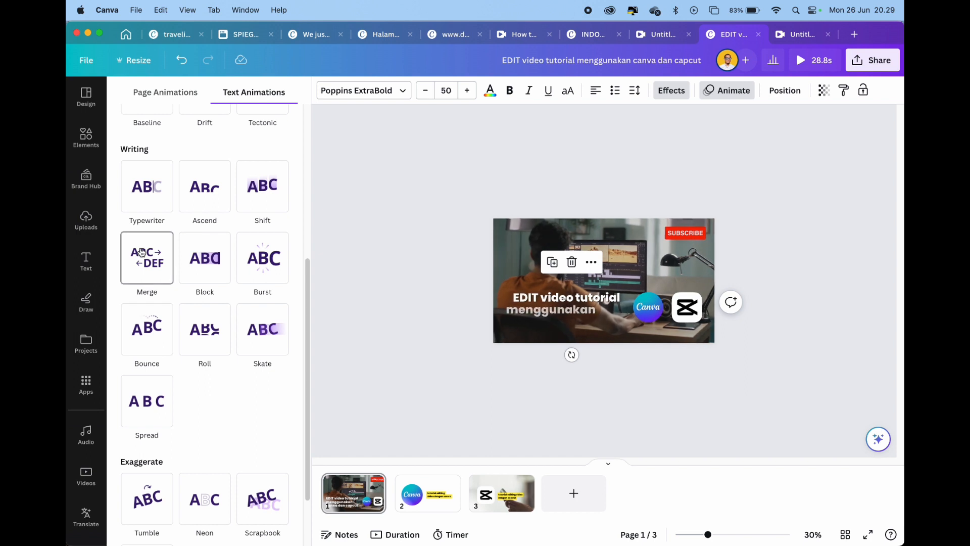
{"action": "left_click", "coordinate": [142, 185]}
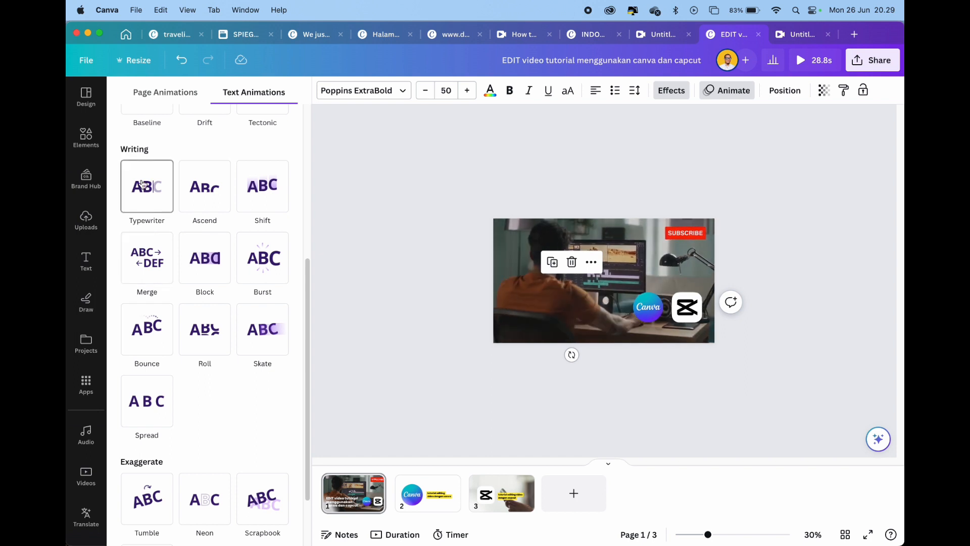
{"action": "scroll", "coordinate": [142, 185], "scroll_direction": "up", "scroll_amount": 5}
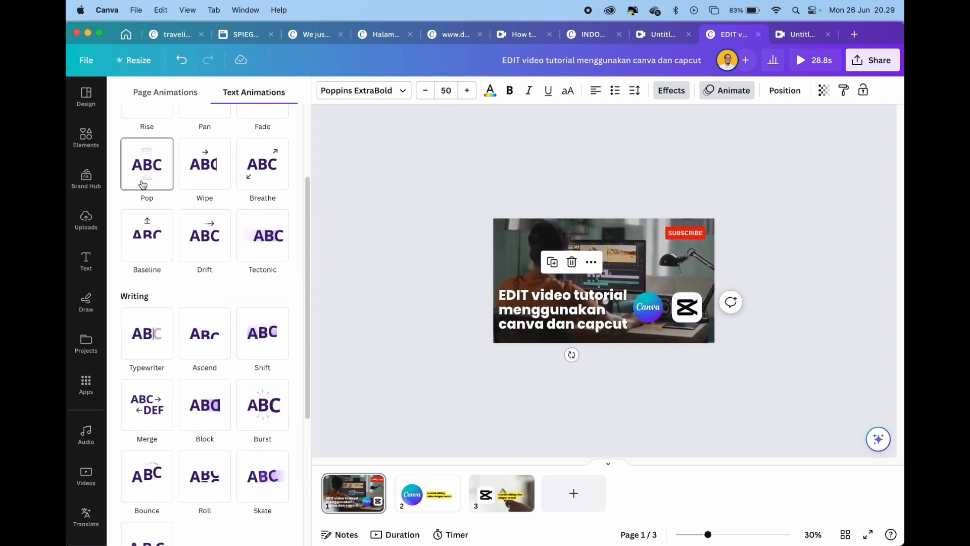
{"action": "left_click", "coordinate": [146, 237]}
{"action": "left_click", "coordinate": [146, 237]}
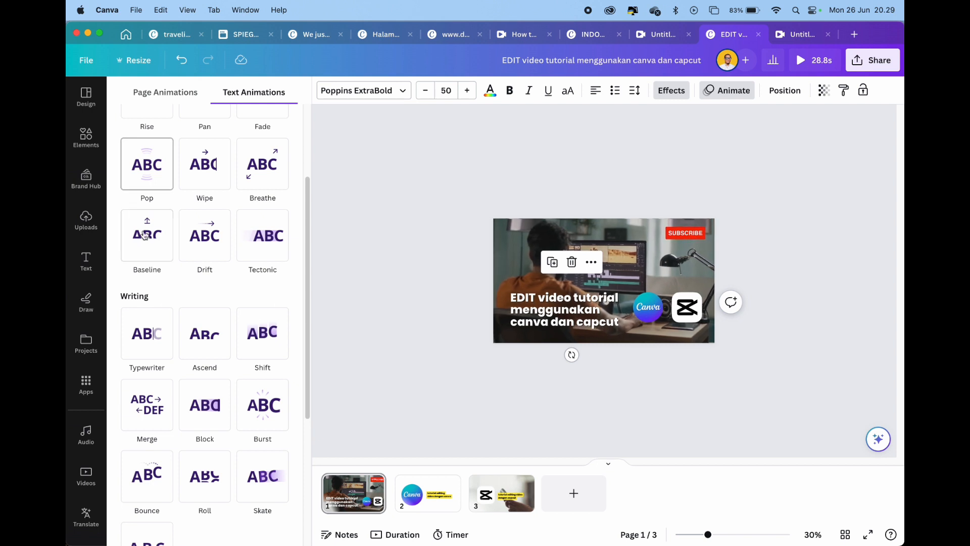
Apply the Rise animation to the Canva and CapCut logos together and deselect them
{"action": "left_click", "coordinate": [700, 313]}
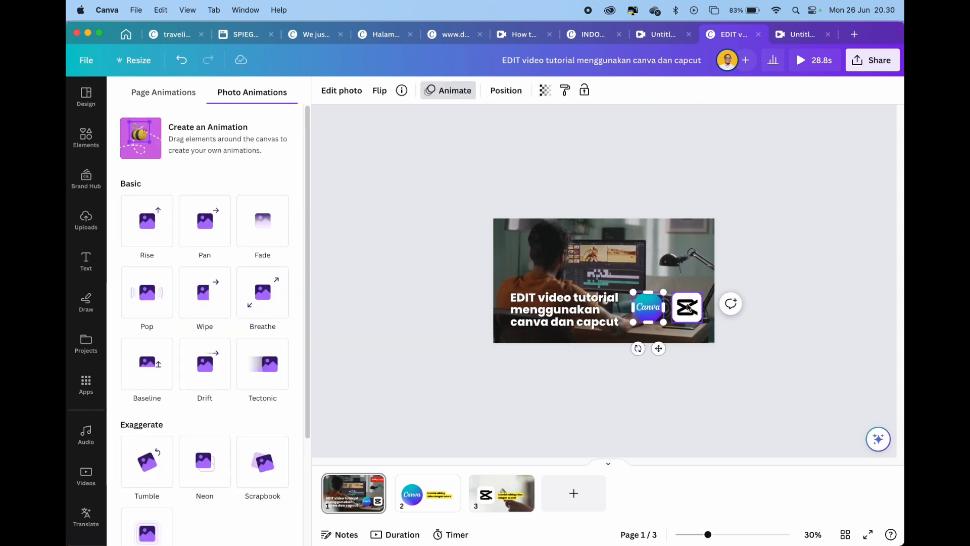
{"action": "left_click", "coordinate": [648, 307], "text": "shift"}
{"action": "left_click", "coordinate": [146, 222]}
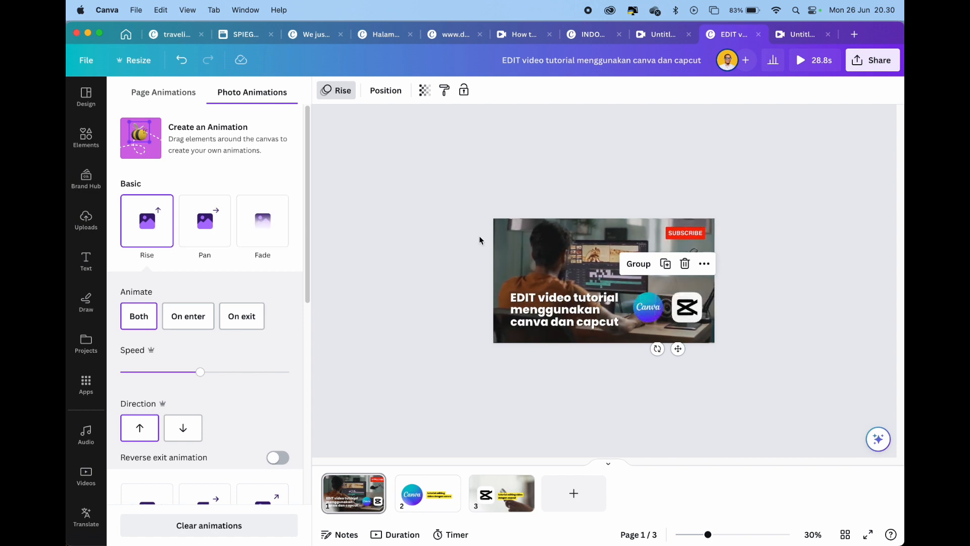
{"action": "left_click", "coordinate": [316, 268]}
{"action": "left_click", "coordinate": [398, 185]}
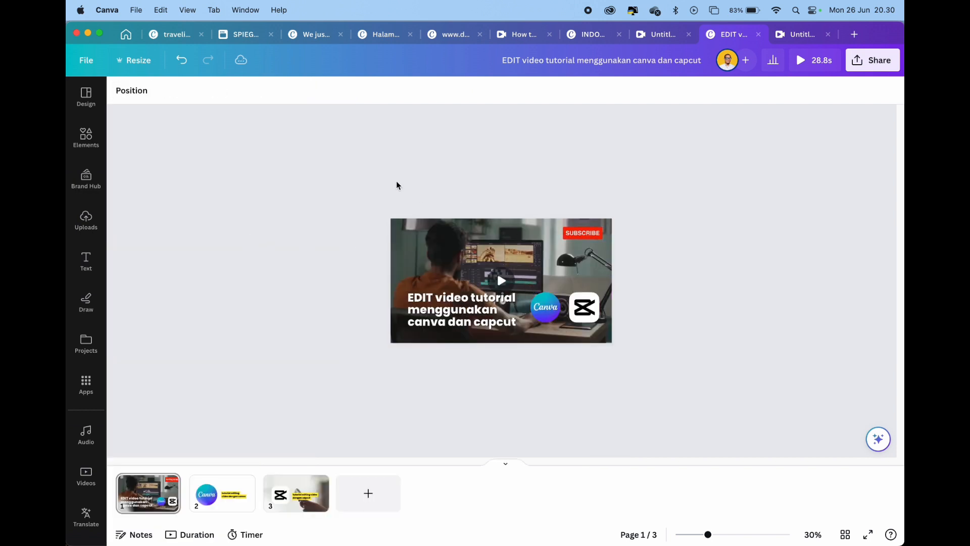
Preview the tutorial cover with its animated logos and switch to the "ANATOMI VIDEO TUTORIAL" slide in Keynote
{"action": "left_click", "coordinate": [807, 65]}
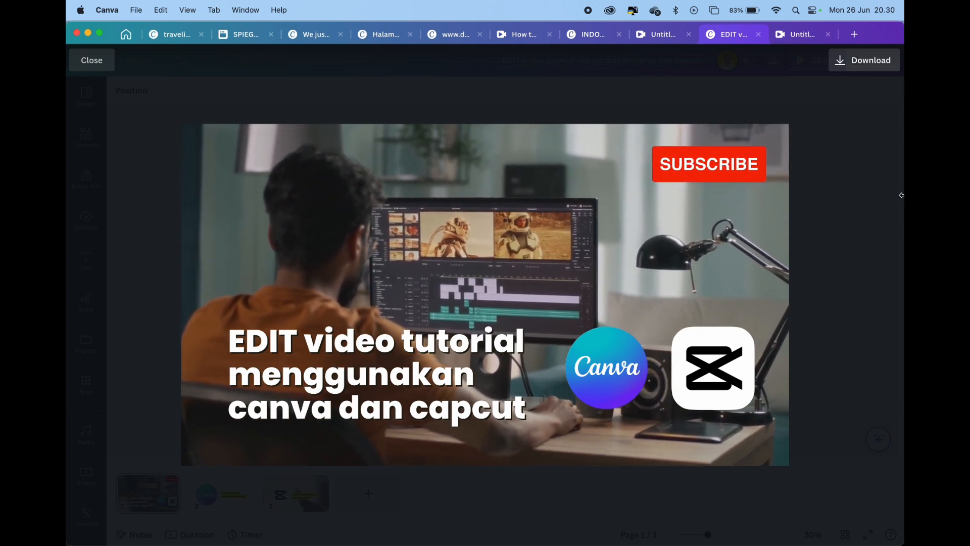
{"action": "key", "text": "Escape"}
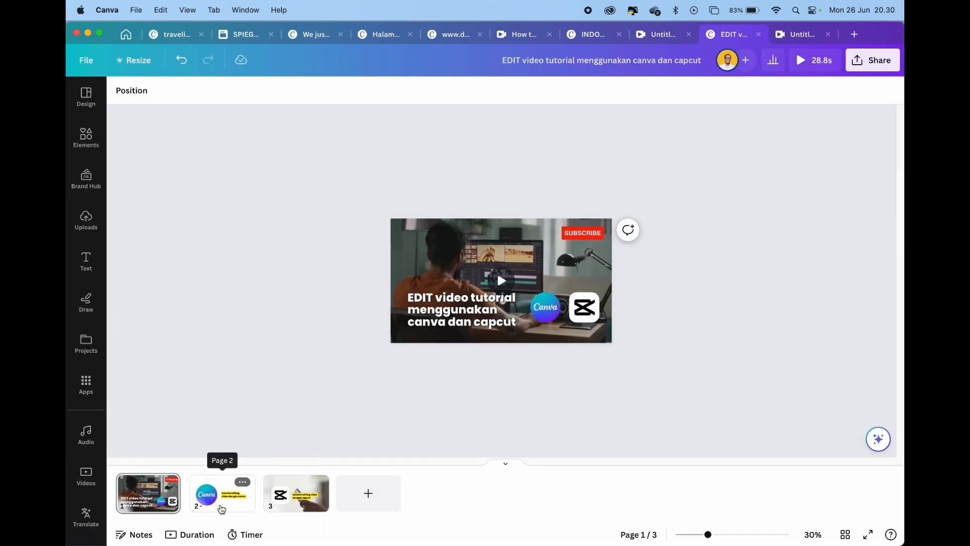
{"action": "left_click", "coordinate": [222, 508]}
{"action": "key", "text": "super+Tab"}
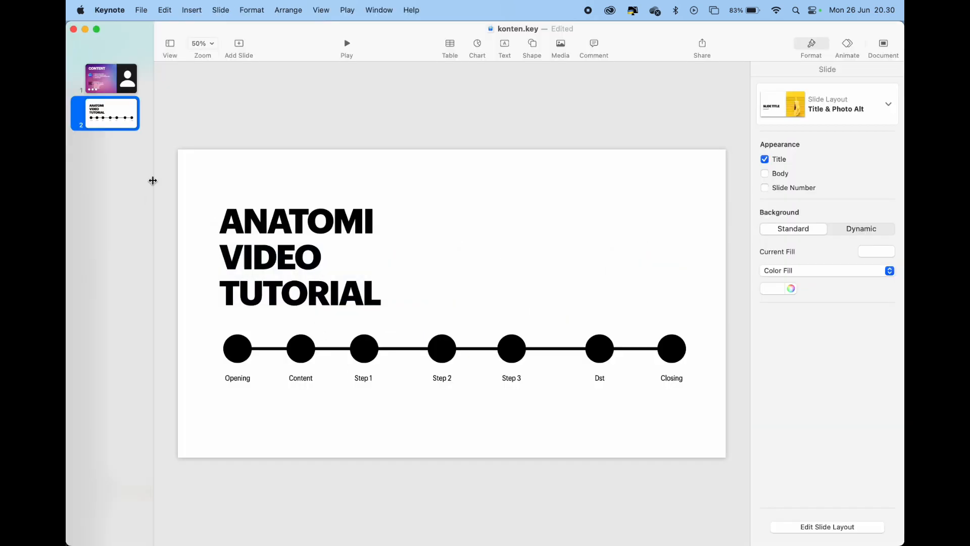
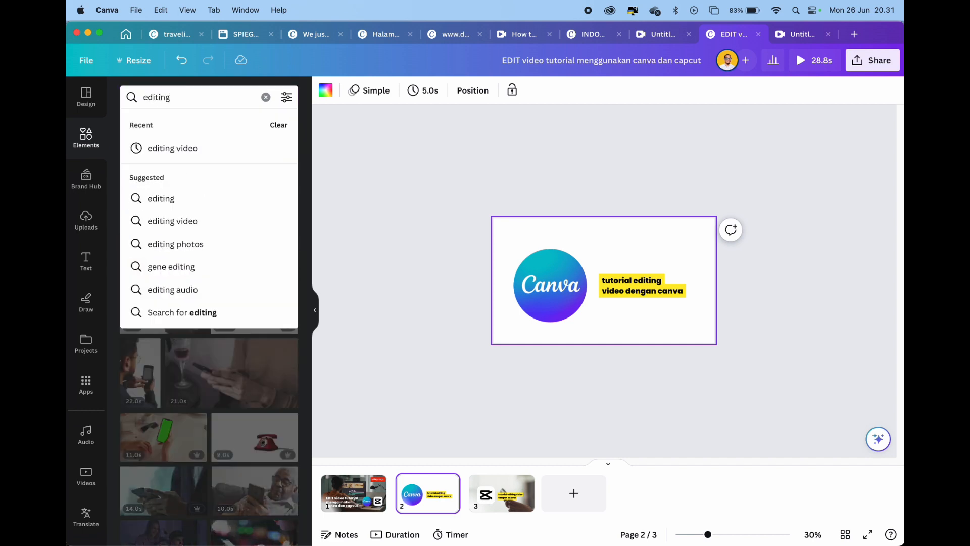
Search the stock videos for "editing video" and browse the results for a background clip for page 2
{"action": "left_click", "coordinate": [172, 148]}
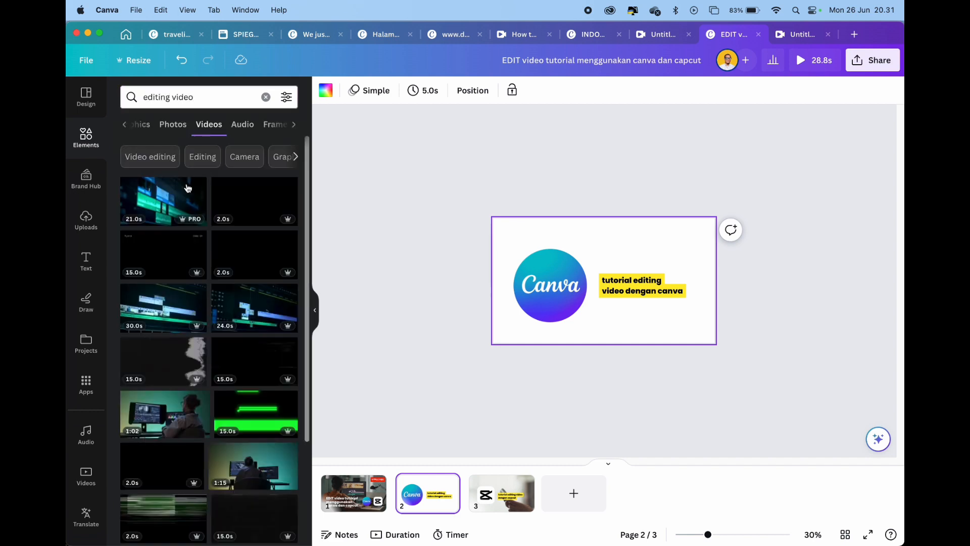
{"action": "scroll", "coordinate": [181, 218], "scroll_direction": "down", "scroll_amount": 6}
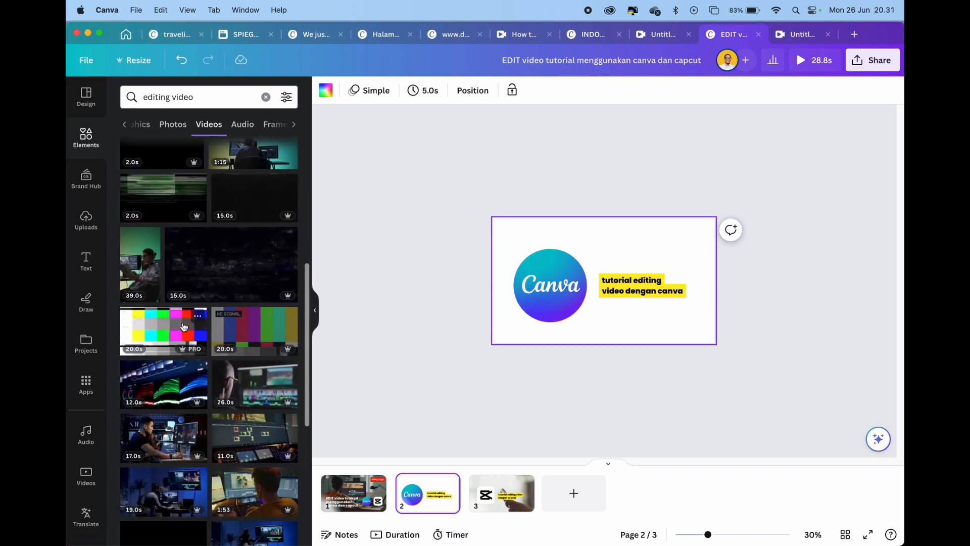
{"action": "scroll", "coordinate": [185, 355], "scroll_direction": "down", "scroll_amount": 5}
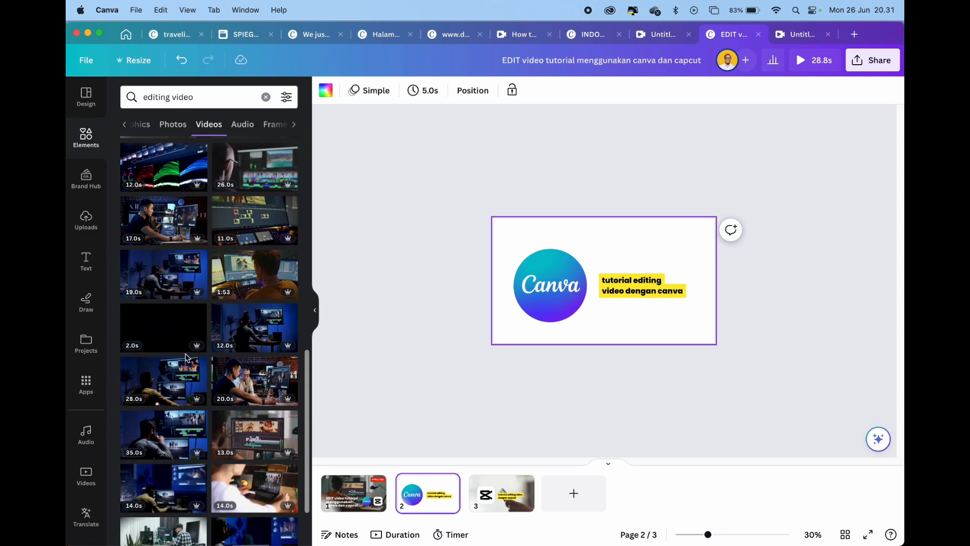
{"action": "scroll", "coordinate": [254, 359], "scroll_direction": "down", "scroll_amount": 2}
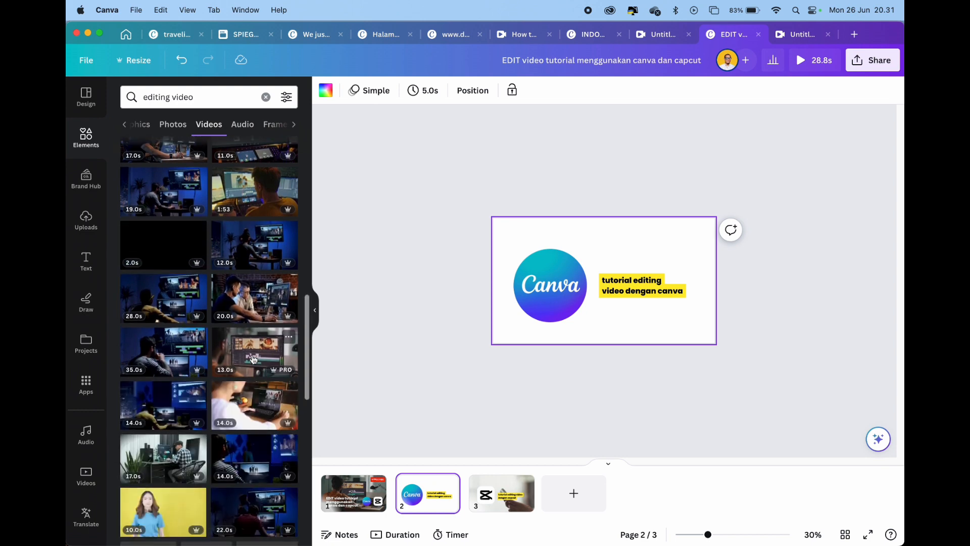
Try the laptop-editing clip and the man-at-desk clip on page 2, deleting each one
{"action": "left_click", "coordinate": [254, 404]}
{"action": "left_click_drag", "start_coordinate": [693, 231], "coordinate": [772, 185]}
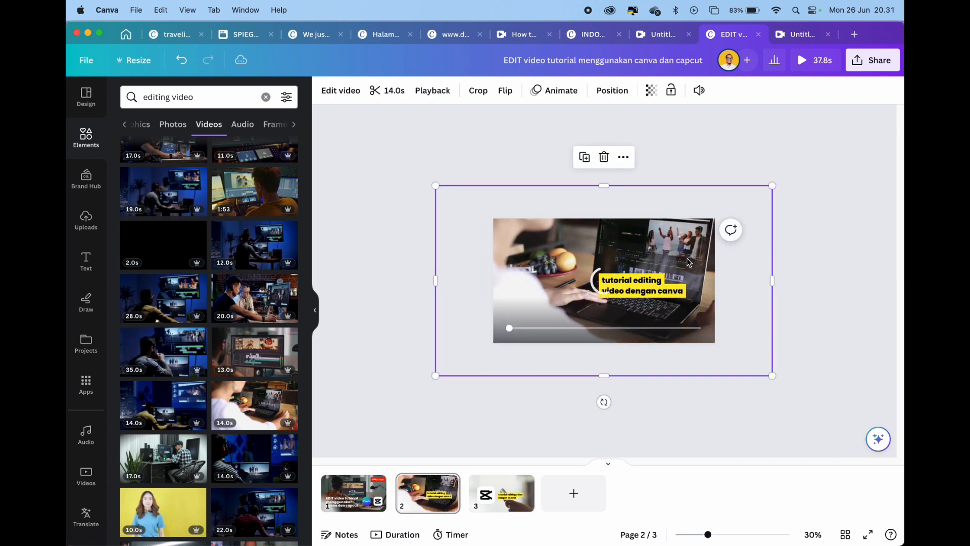
{"action": "left_click_drag", "start_coordinate": [606, 278], "coordinate": [582, 265]}
{"action": "key", "text": "Delete"}
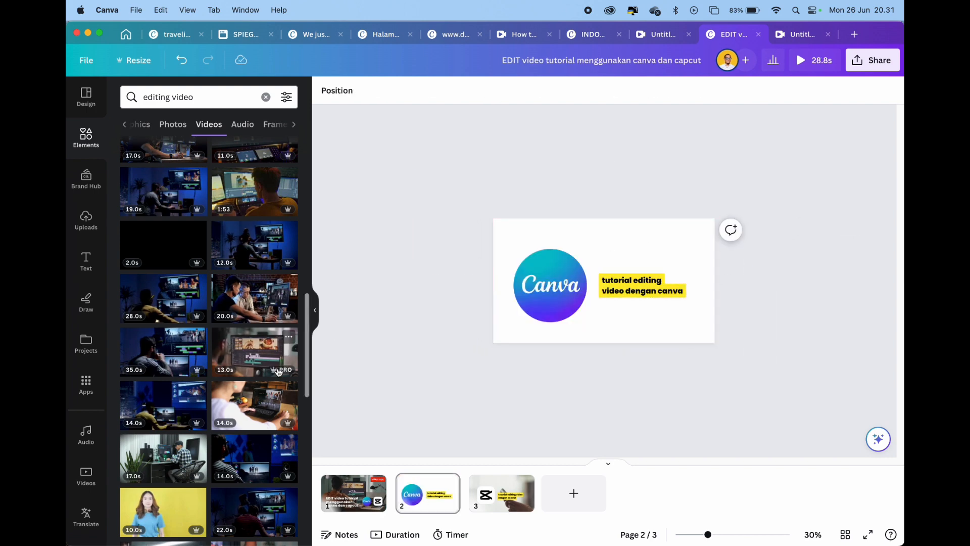
{"action": "left_click", "coordinate": [143, 452]}
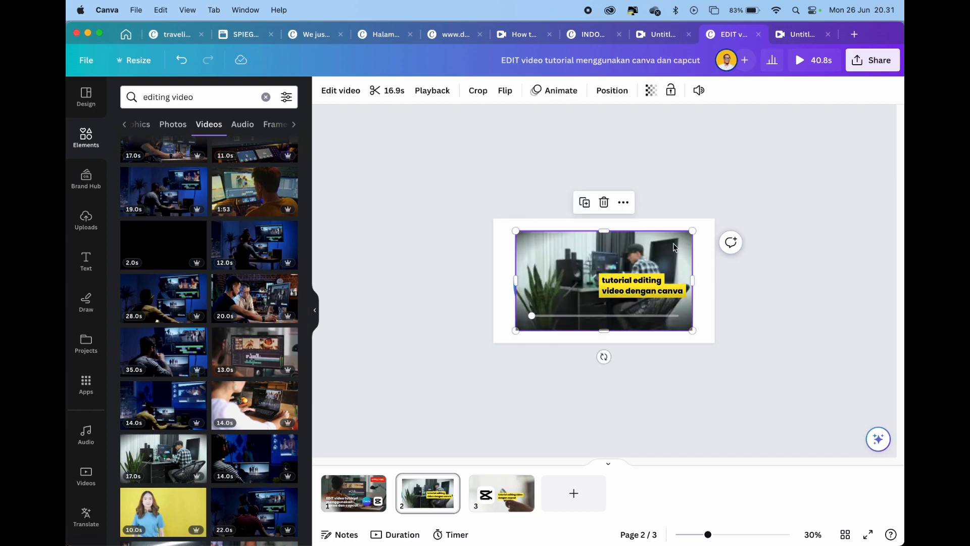
{"action": "key", "text": "Delete"}
Add the 52-second clip of the woman at her desk to page 2, enlarge it beyond the page and align its lower-right corner with the page's
{"action": "scroll", "coordinate": [251, 324], "scroll_direction": "down", "scroll_amount": 10}
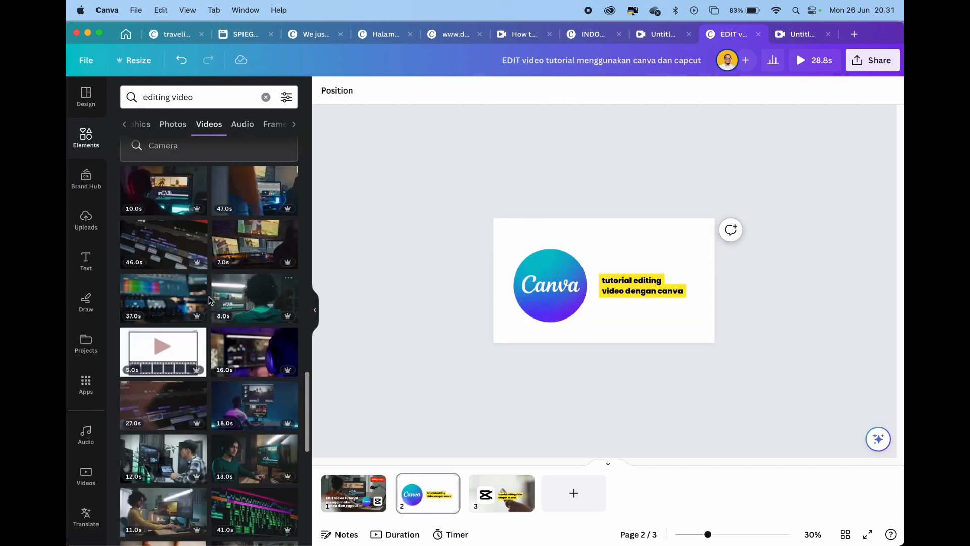
{"action": "scroll", "coordinate": [210, 301], "scroll_direction": "down", "scroll_amount": 6}
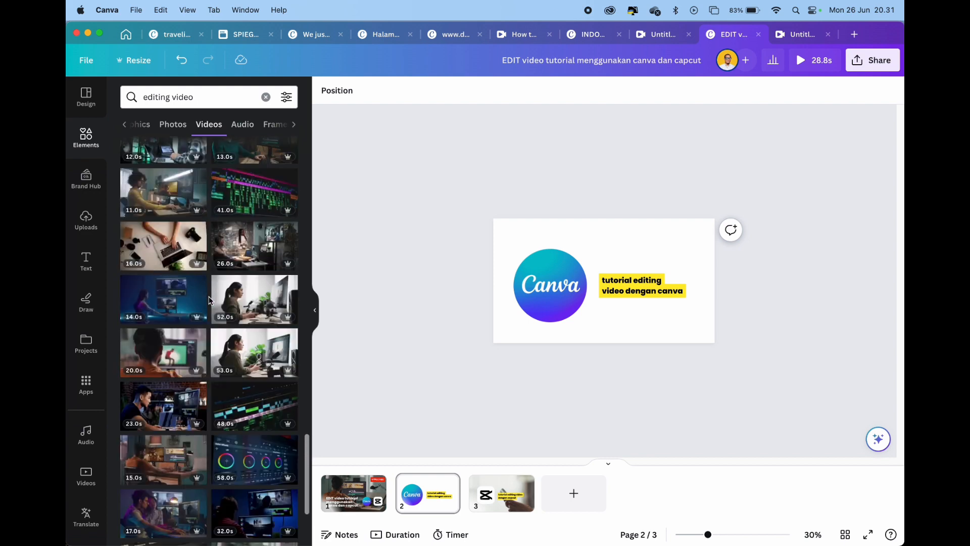
{"action": "left_click", "coordinate": [242, 302]}
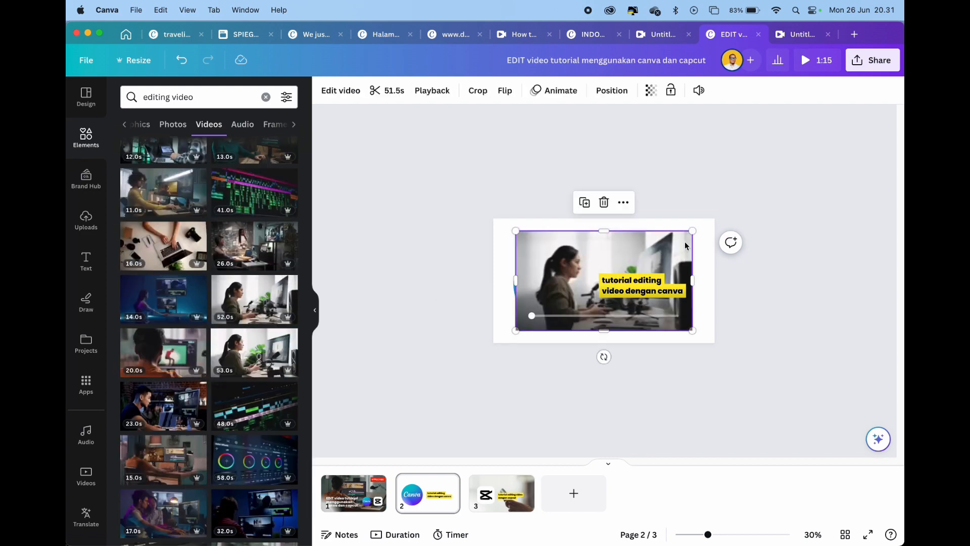
{"action": "left_click_drag", "start_coordinate": [694, 231], "coordinate": [780, 184]}
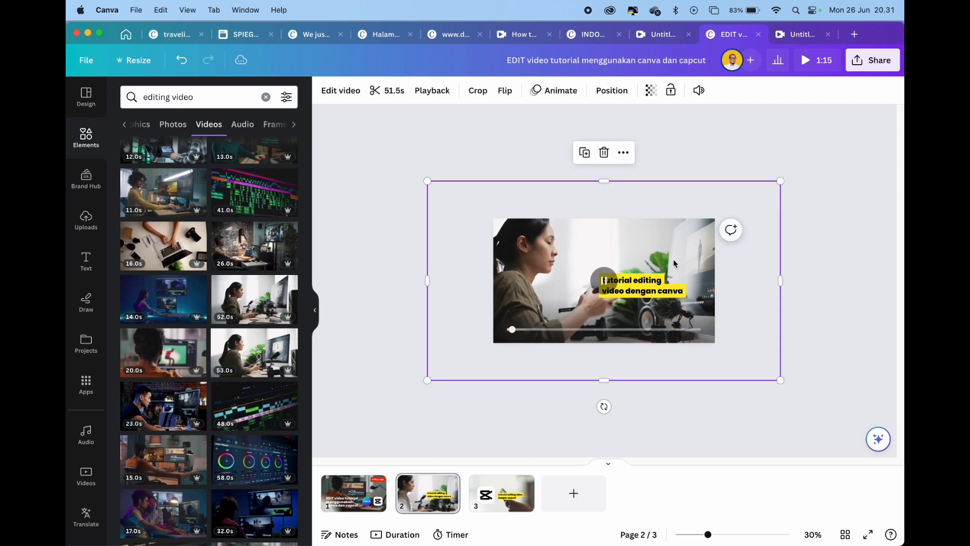
{"action": "left_click_drag", "start_coordinate": [669, 248], "coordinate": [604, 223]}
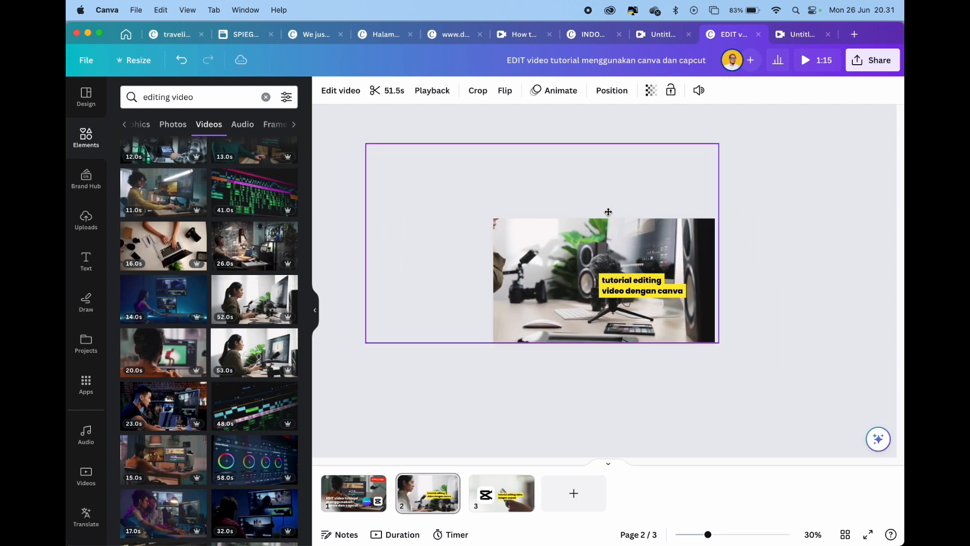
Send the background clip behind the Canva logo and yellow title on page 2, and deselect it
{"action": "right_click", "coordinate": [602, 229]}
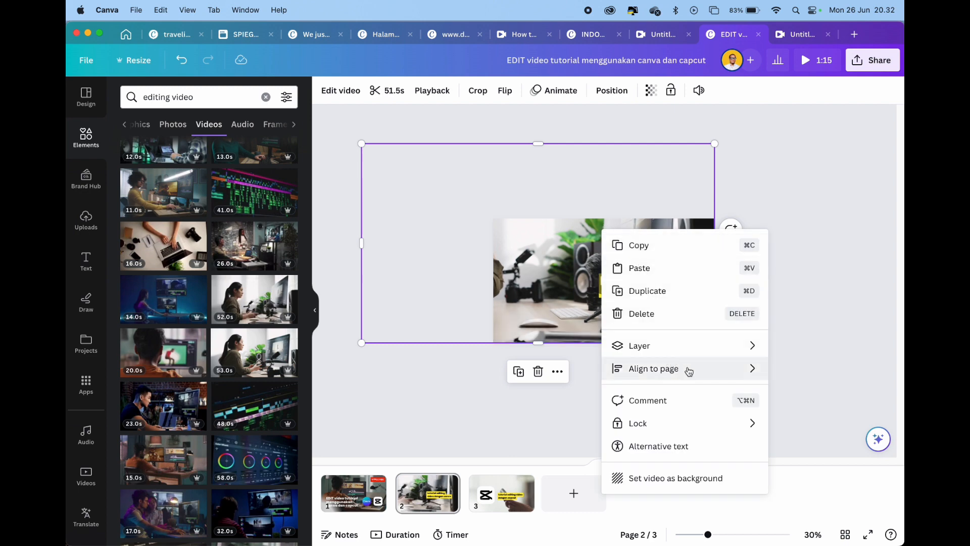
{"action": "mouse_move", "coordinate": [687, 370]}
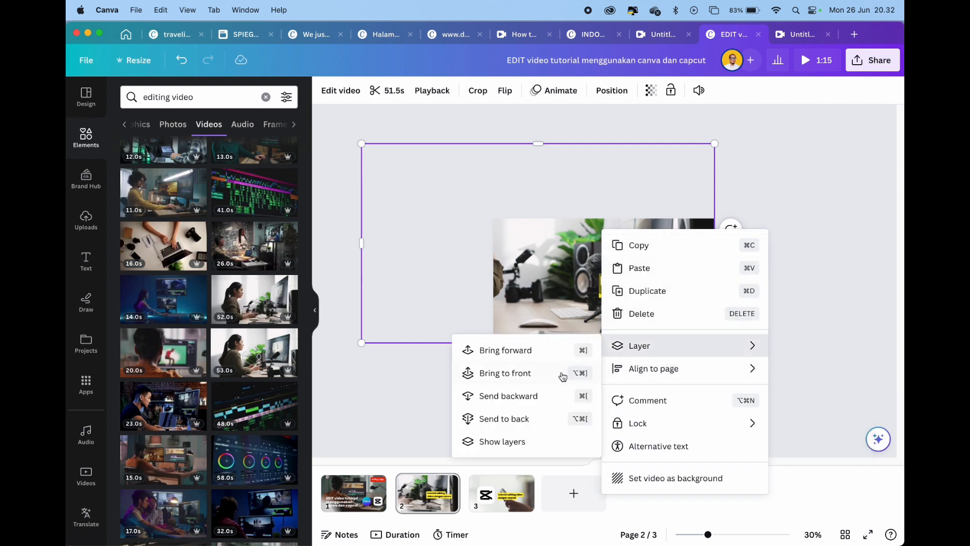
{"action": "left_click", "coordinate": [520, 421]}
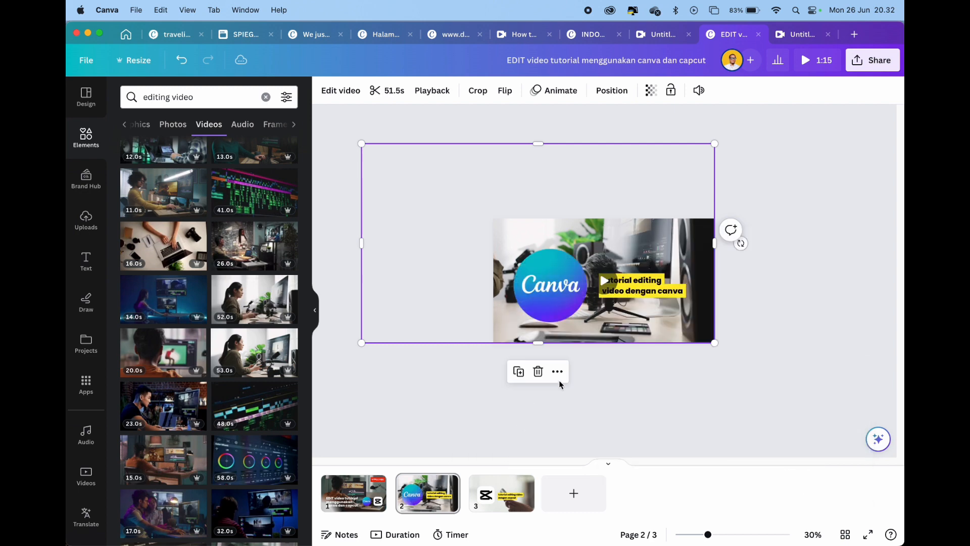
{"action": "left_click", "coordinate": [788, 302]}
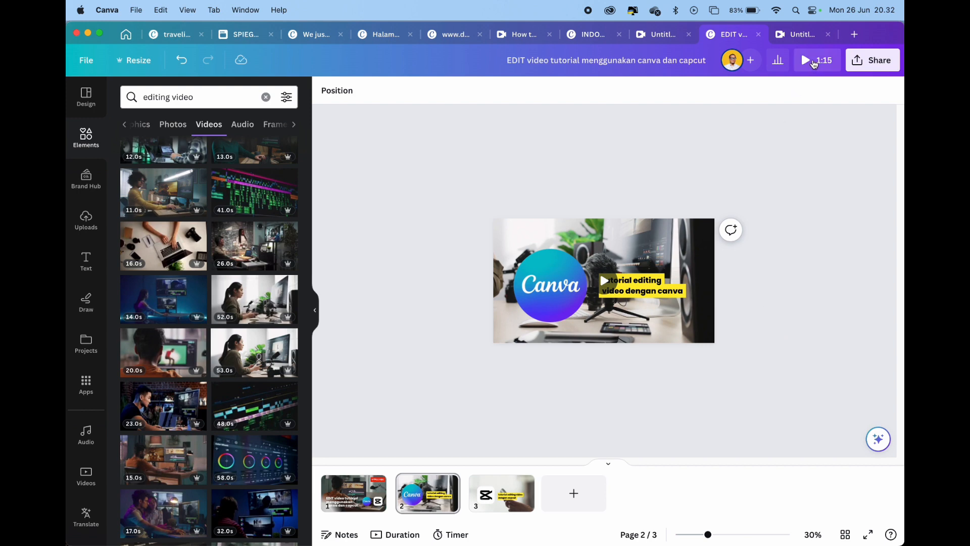
Preview the whole video, skipping ahead through the Canva title page to the CapCut page, and close the preview
{"action": "left_click", "coordinate": [814, 62]}
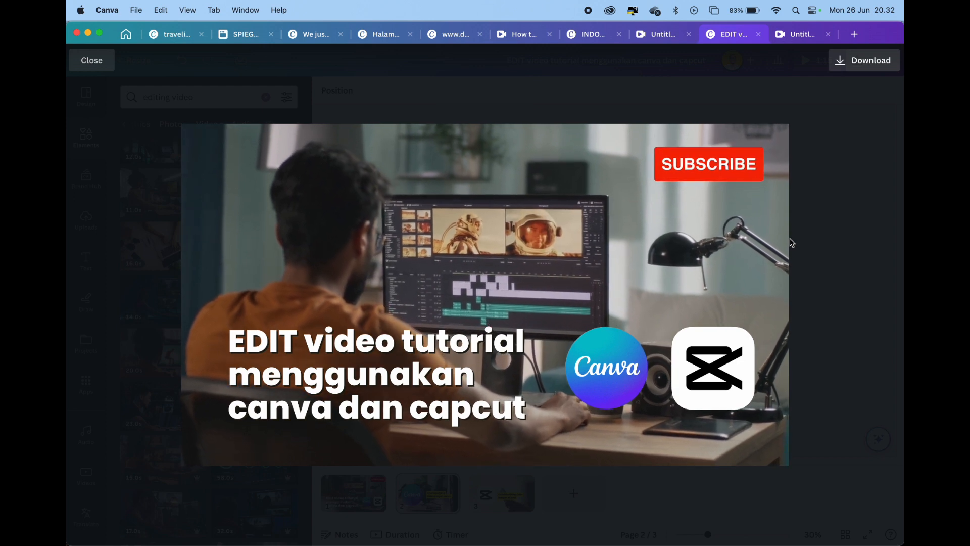
{"action": "mouse_move", "coordinate": [388, 278]}
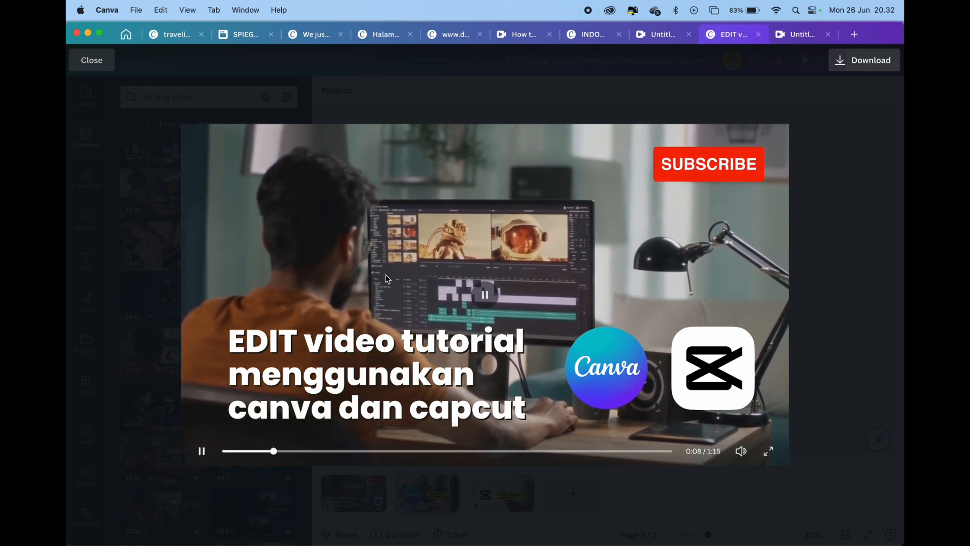
{"action": "left_click", "coordinate": [327, 453]}
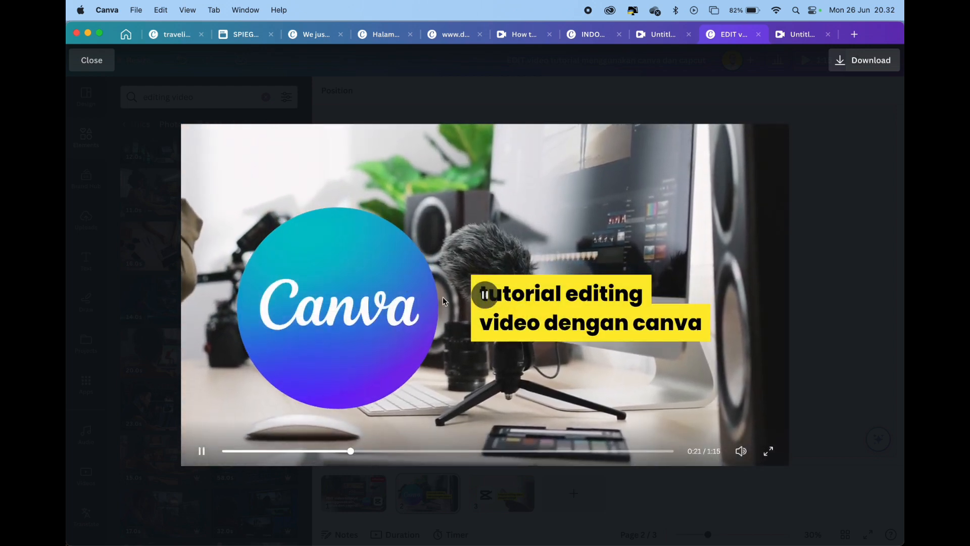
{"action": "left_click", "coordinate": [523, 452]}
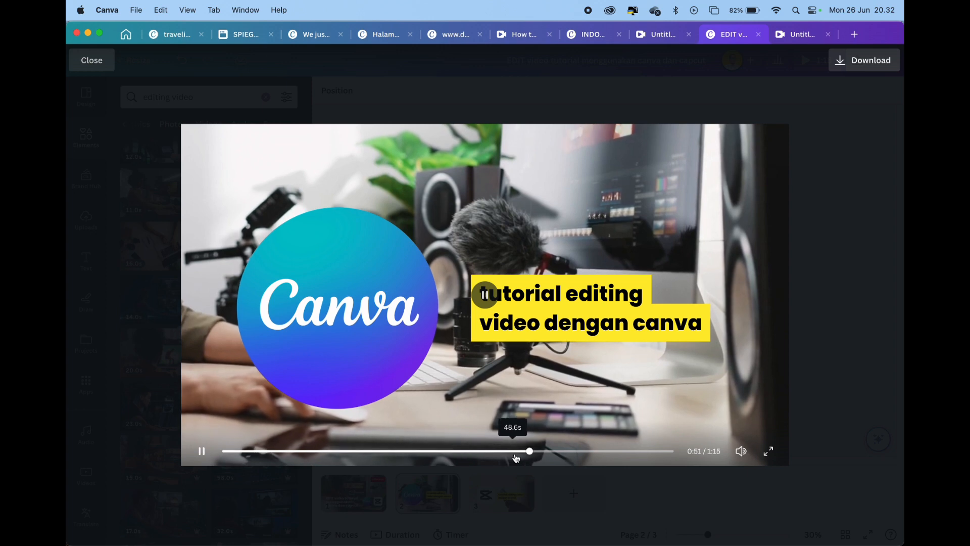
{"action": "left_click", "coordinate": [573, 452]}
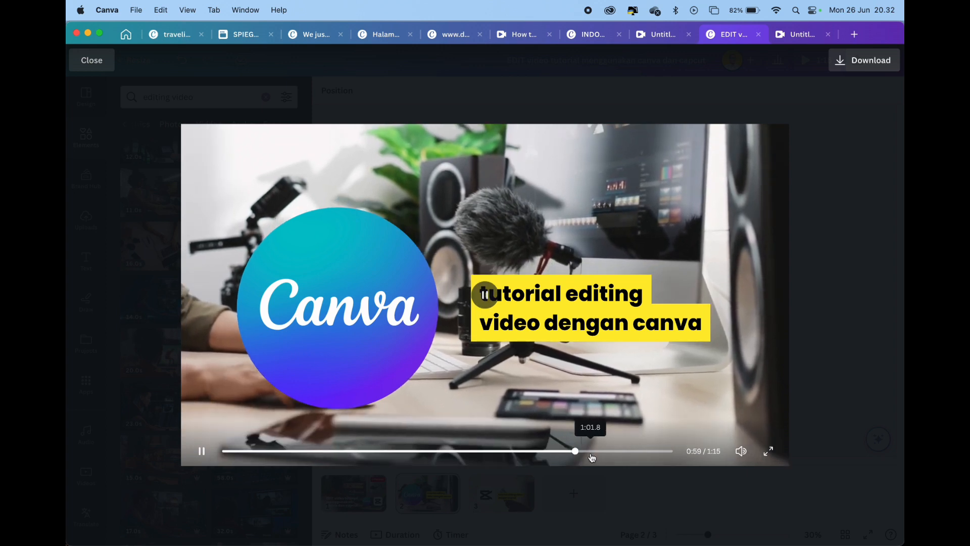
{"action": "left_click", "coordinate": [594, 452]}
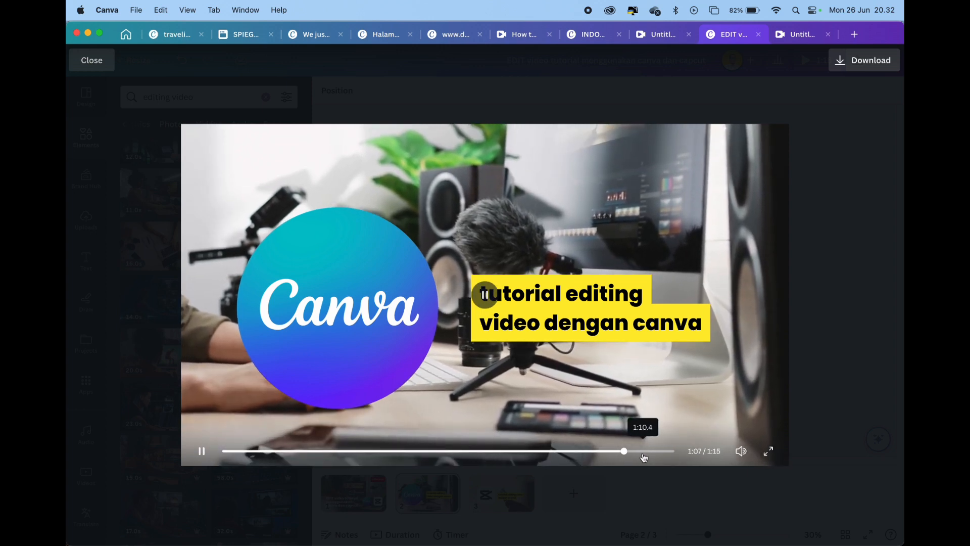
{"action": "left_click", "coordinate": [647, 452]}
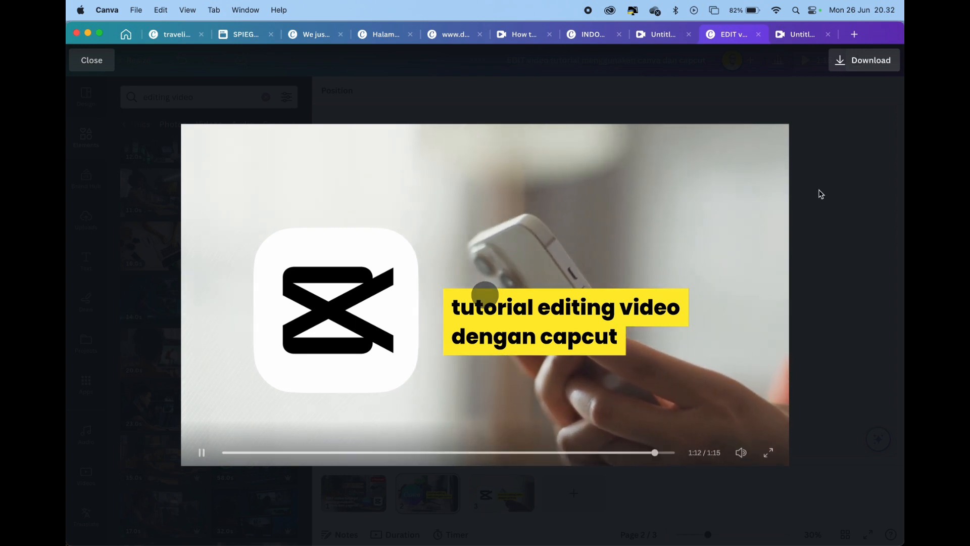
{"action": "left_click", "coordinate": [865, 134]}
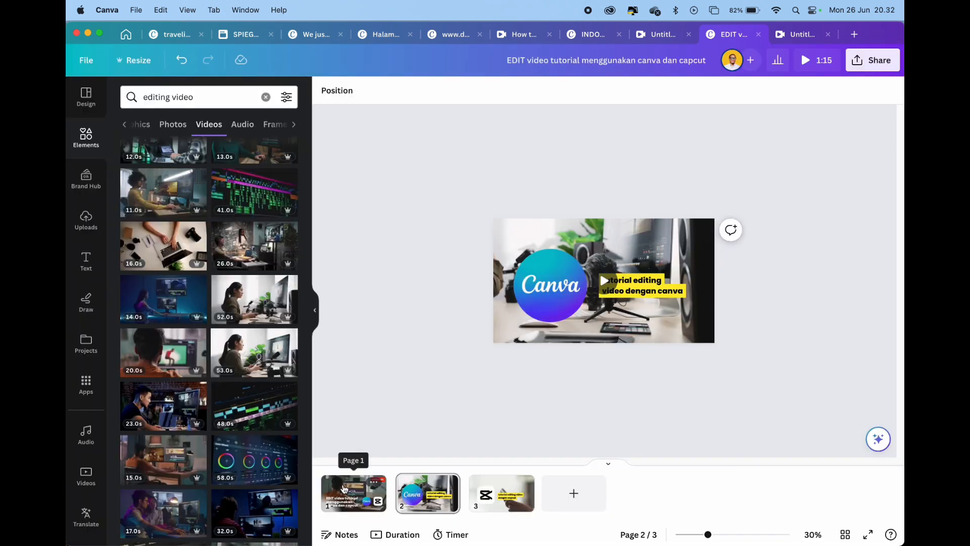
Step forward and back through the cover, Canva and CapCut pages to compare them, ending on page 1
{"action": "left_click", "coordinate": [344, 488]}
{"action": "key", "text": "Right"}
{"action": "key", "text": "Right"}
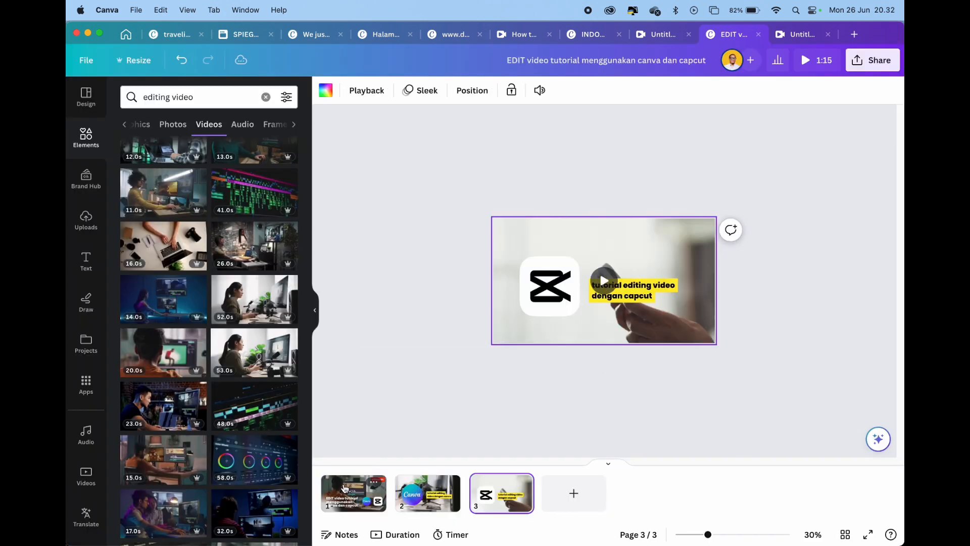
{"action": "key", "text": "Left"}
{"action": "key", "text": "Left"}
{"action": "key", "text": "Right"}
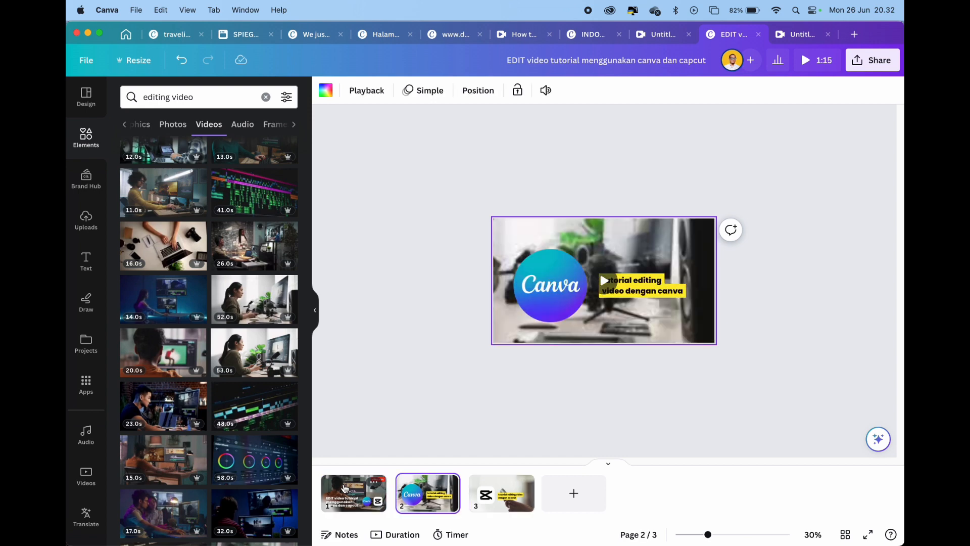
{"action": "key", "text": "Right"}
{"action": "key", "text": "Left"}
{"action": "key", "text": "Left"}
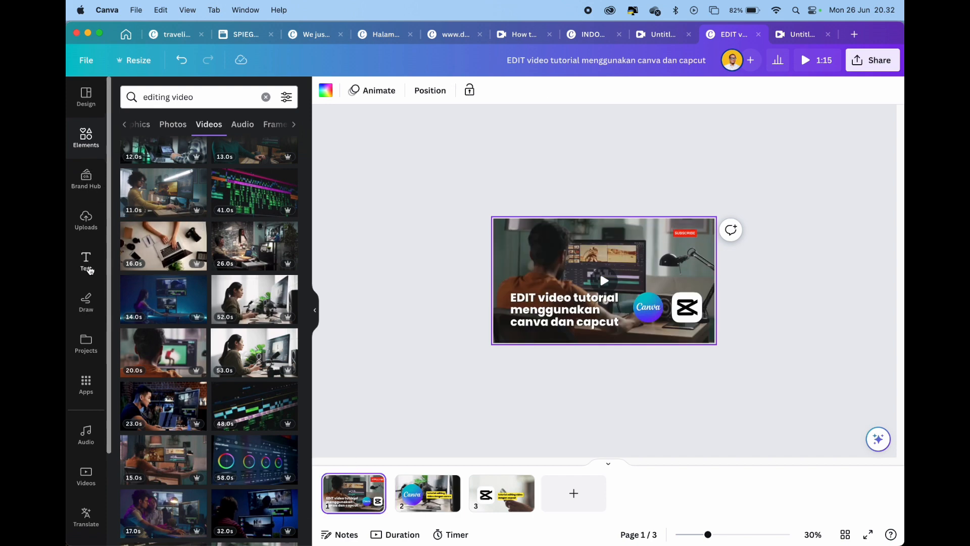
Try the "Beach Please" font combination on page 1 and delete it
{"action": "left_click", "coordinate": [86, 263]}
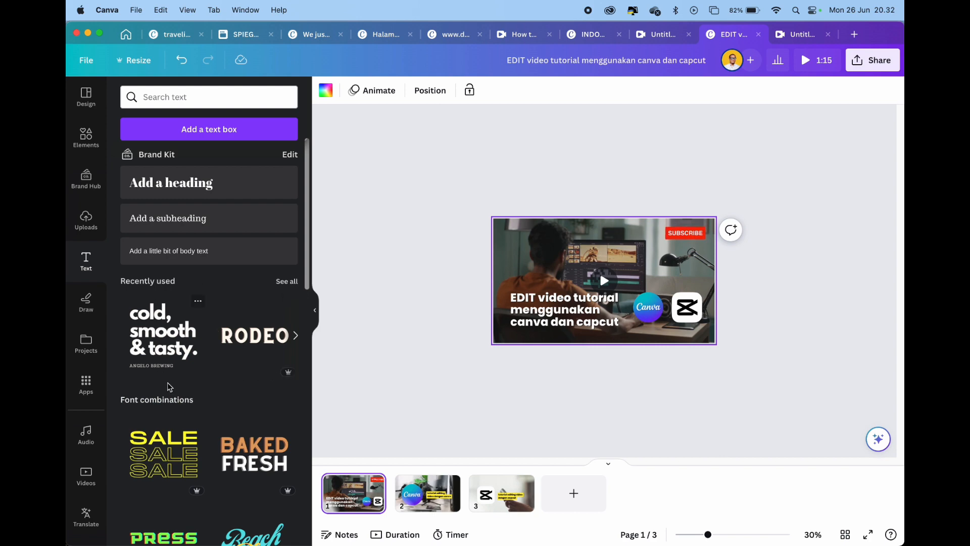
{"action": "scroll", "coordinate": [234, 437], "scroll_direction": "down", "scroll_amount": 3}
{"action": "left_click", "coordinate": [266, 396]}
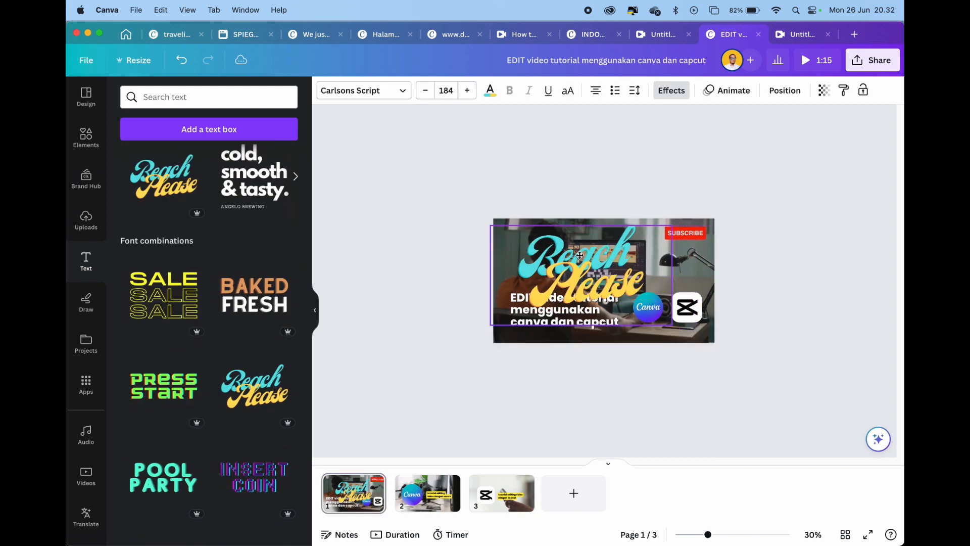
{"action": "key", "text": "Delete"}
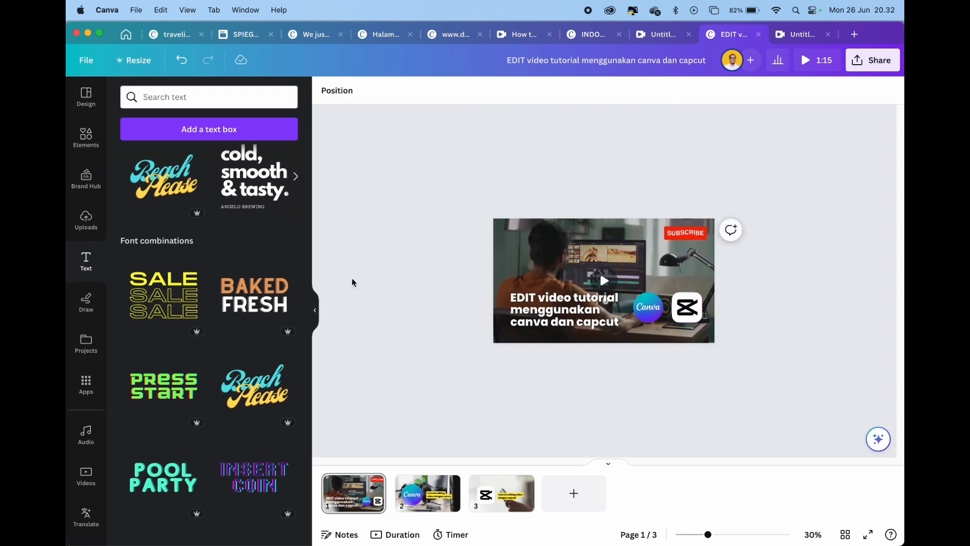
Collapse the side panel and review the three pages in turn, returning to the cover page
{"action": "left_click", "coordinate": [315, 310]}
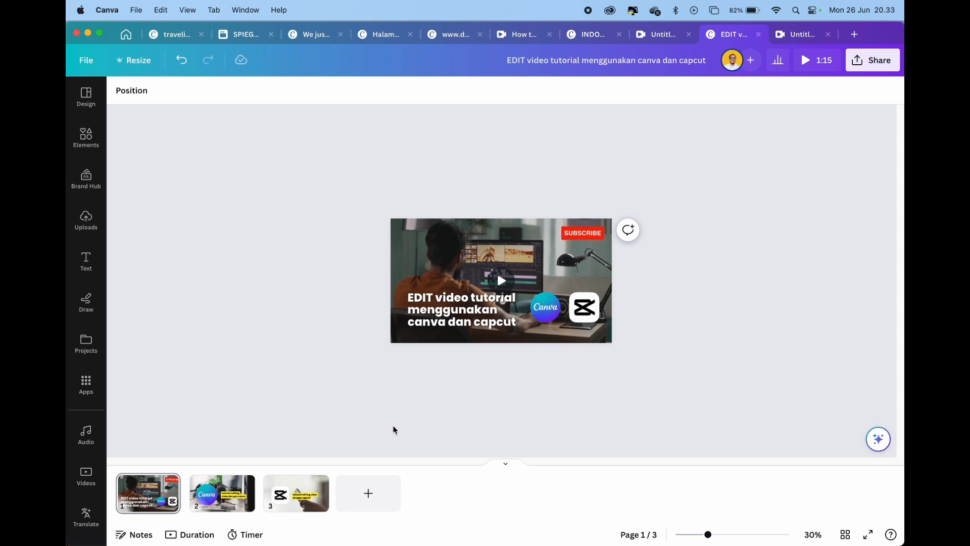
{"action": "left_click", "coordinate": [445, 336]}
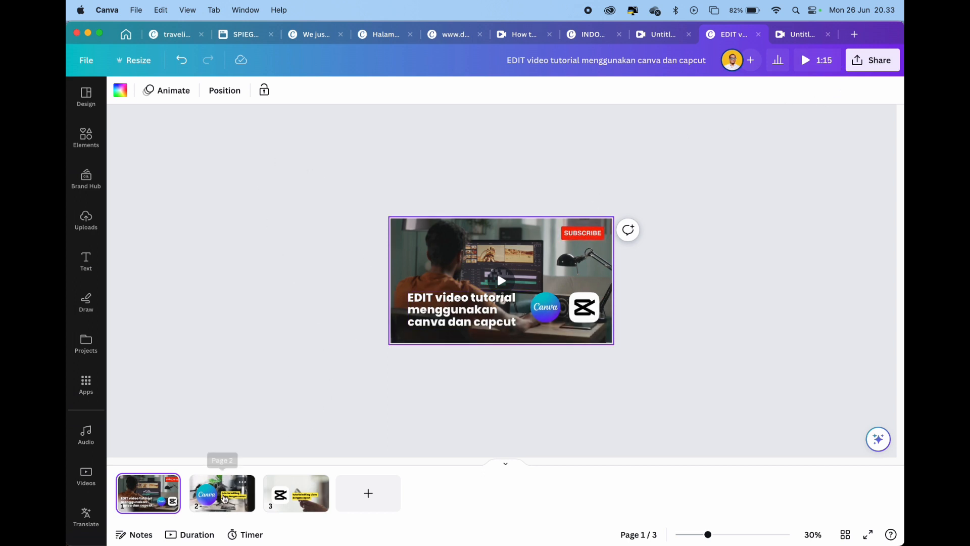
{"action": "left_click", "coordinate": [226, 498]}
{"action": "left_click", "coordinate": [152, 501]}
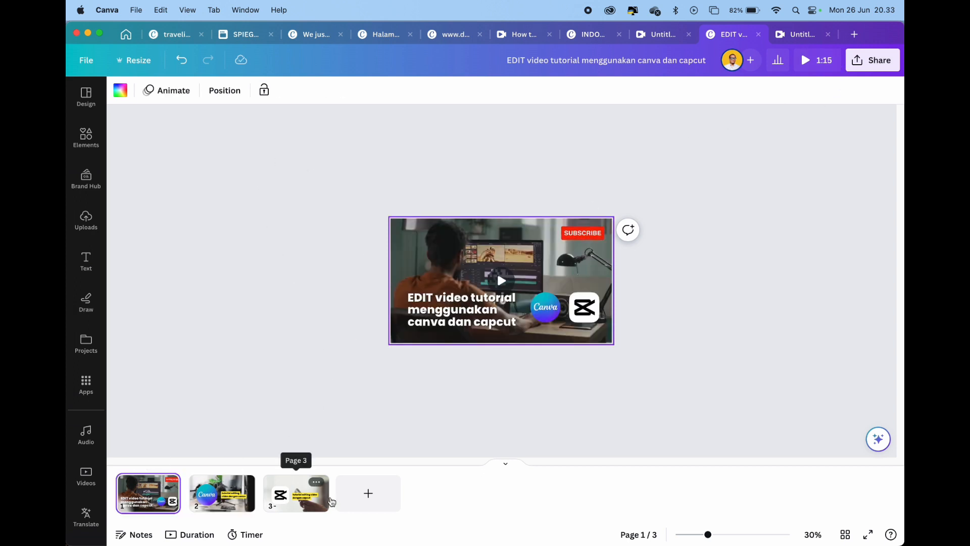
{"action": "left_click", "coordinate": [298, 500]}
{"action": "left_click", "coordinate": [223, 495]}
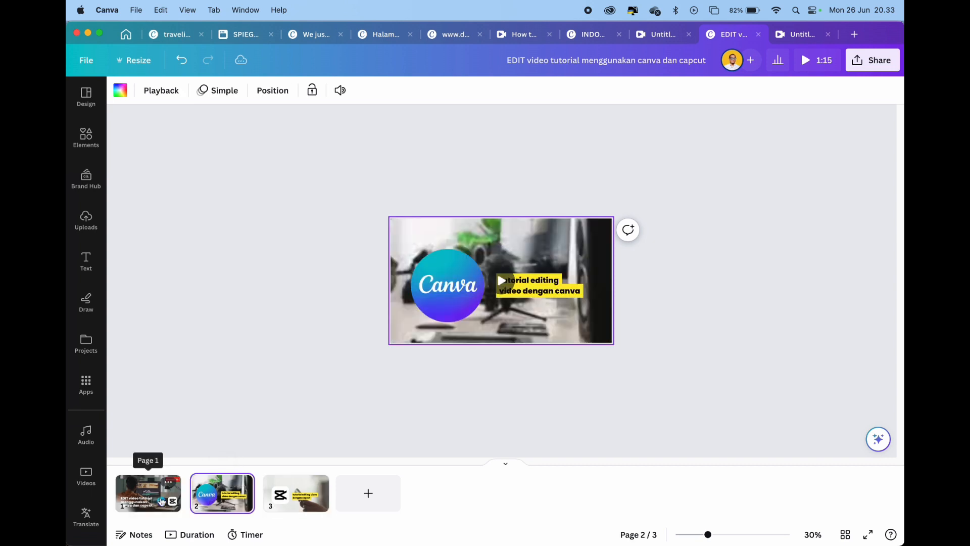
{"action": "left_click", "coordinate": [149, 496]}
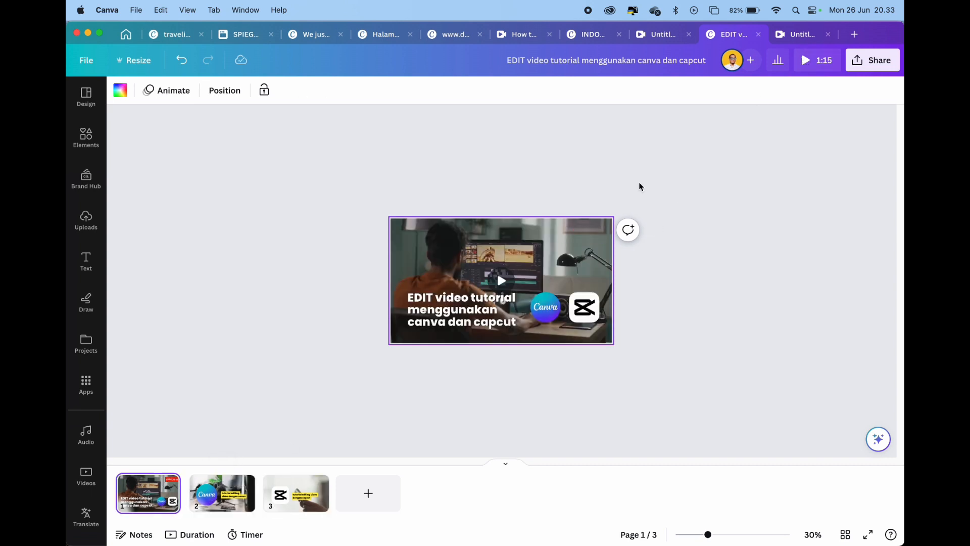
Show the page durations in the timeline and shorten the cover page to 8.0 seconds
{"action": "left_click", "coordinate": [201, 316]}
{"action": "left_click", "coordinate": [131, 489]}
{"action": "left_click", "coordinate": [86, 136]}
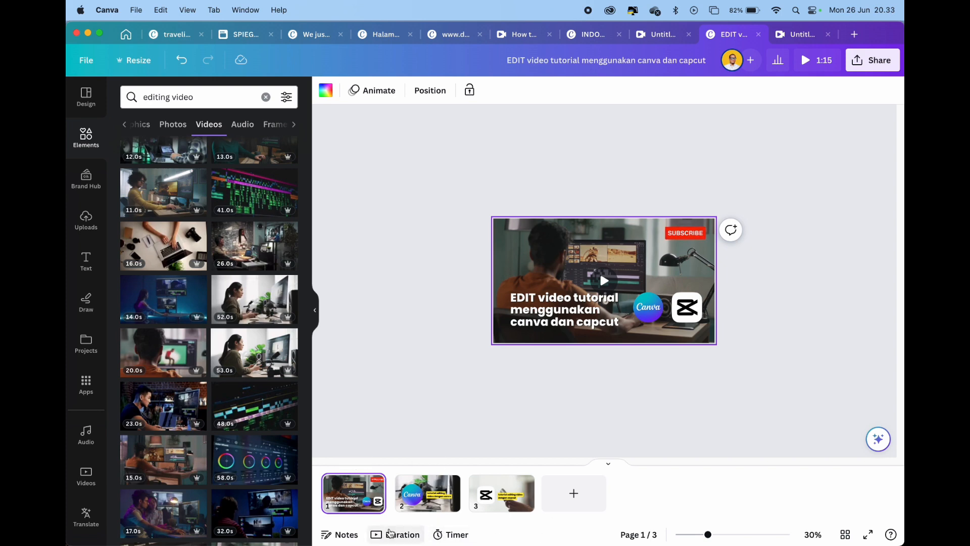
{"action": "left_click", "coordinate": [391, 534]}
{"action": "left_click_drag", "start_coordinate": [608, 493], "coordinate": [476, 506]}
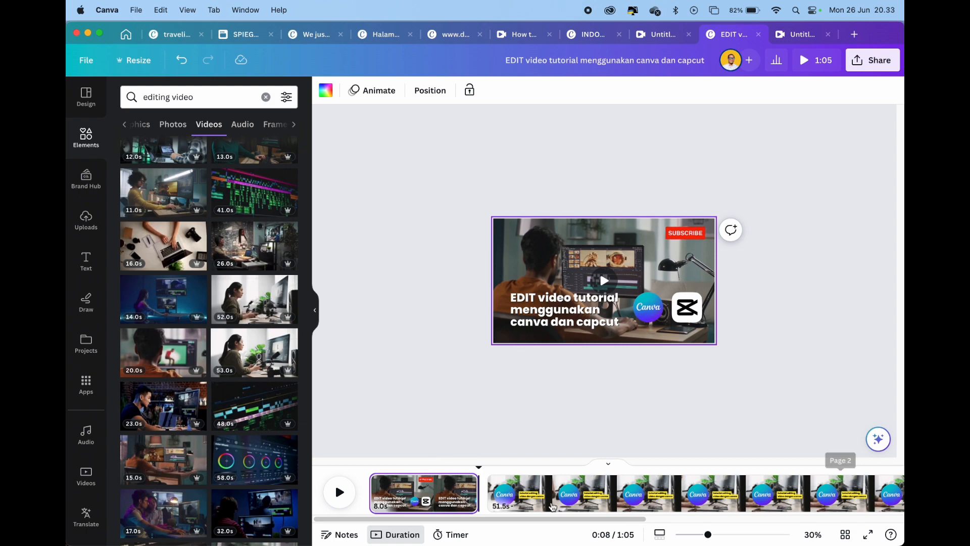
Shorten the Canva title page and the CapCut title page to 5.0 seconds each
{"action": "left_click", "coordinate": [512, 508]}
{"action": "scroll", "coordinate": [638, 482], "scroll_direction": "right", "scroll_amount": 3}
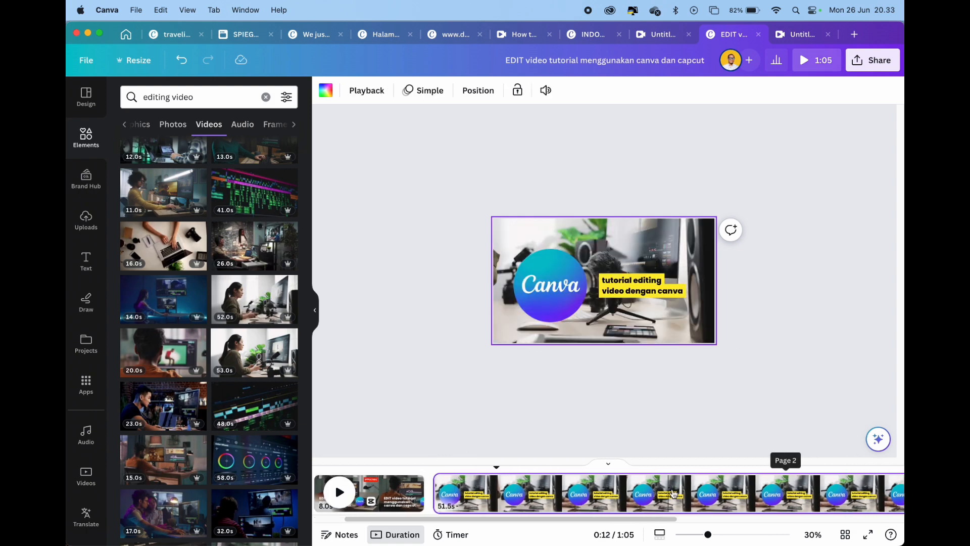
{"action": "scroll", "coordinate": [692, 501], "scroll_direction": "right", "scroll_amount": 10}
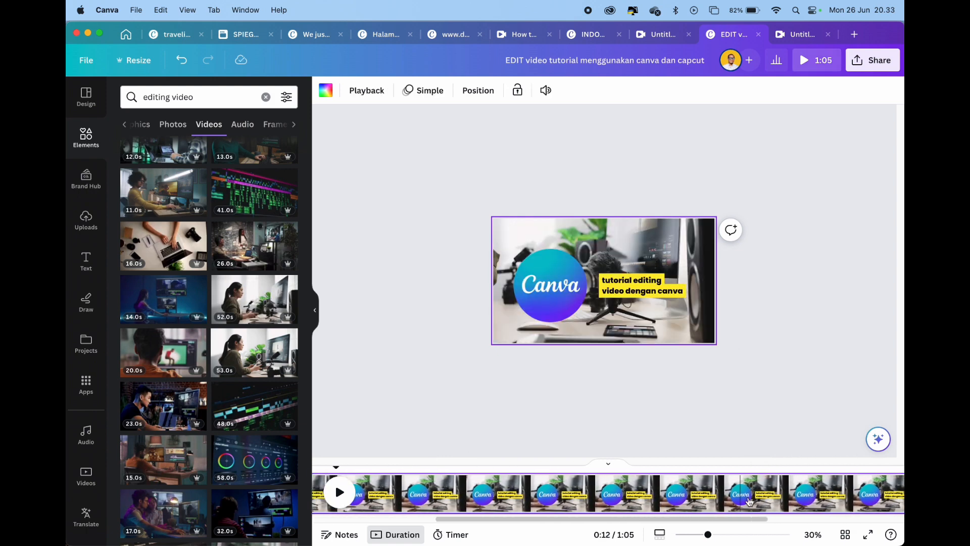
{"action": "left_click_drag", "start_coordinate": [747, 498], "coordinate": [465, 507]}
{"action": "left_click", "coordinate": [641, 494]}
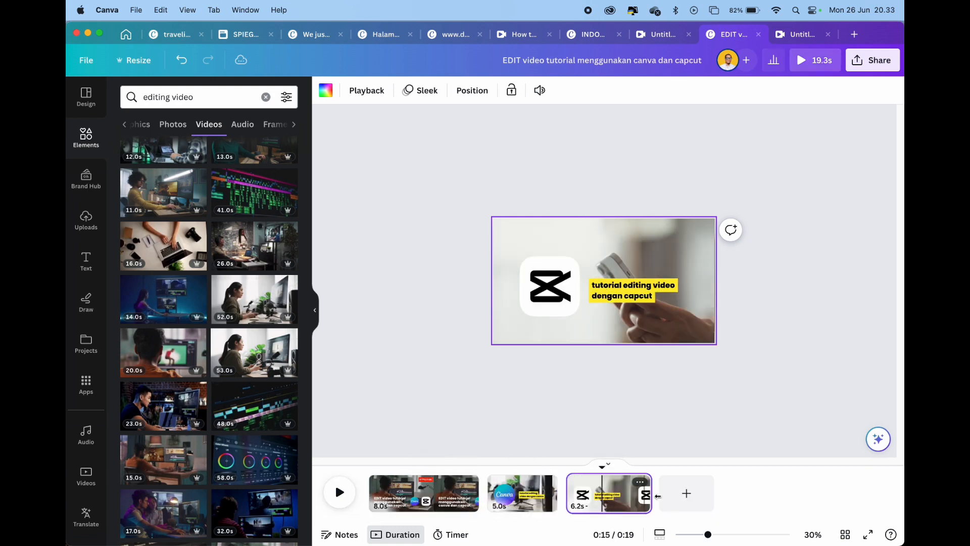
{"action": "left_click_drag", "start_coordinate": [648, 492], "coordinate": [633, 491]}
Review the cover, Canva and CapCut pages in turn with their shortened durations
{"action": "left_click", "coordinate": [461, 502]}
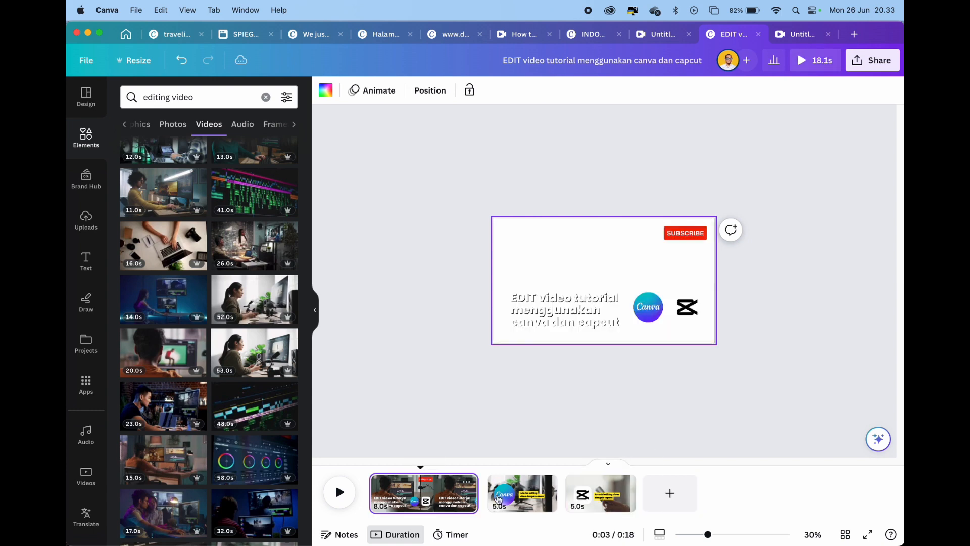
{"action": "left_click", "coordinate": [522, 493]}
{"action": "left_click", "coordinate": [601, 493]}
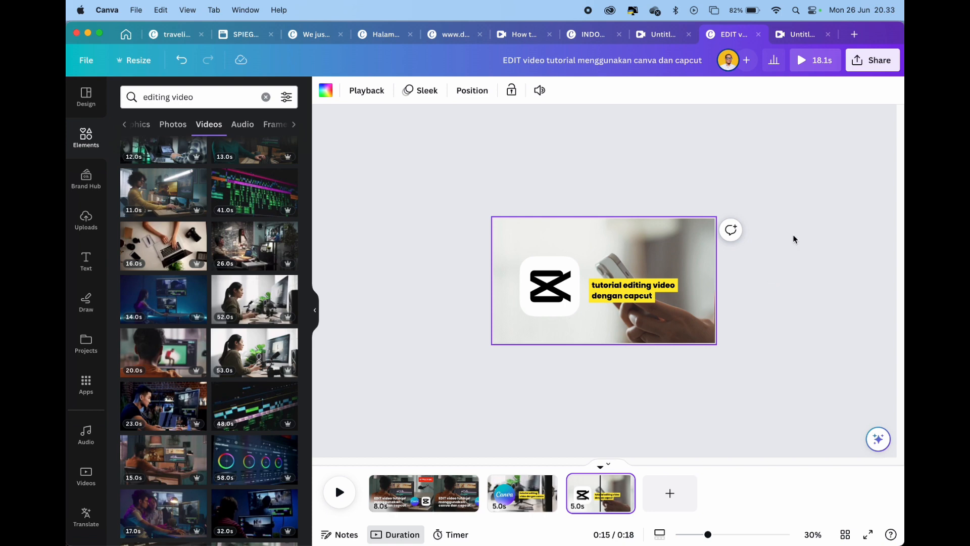
Download only the cover page, page 1, as a JPG at size 1 and quality 80
{"action": "left_click", "coordinate": [418, 488]}
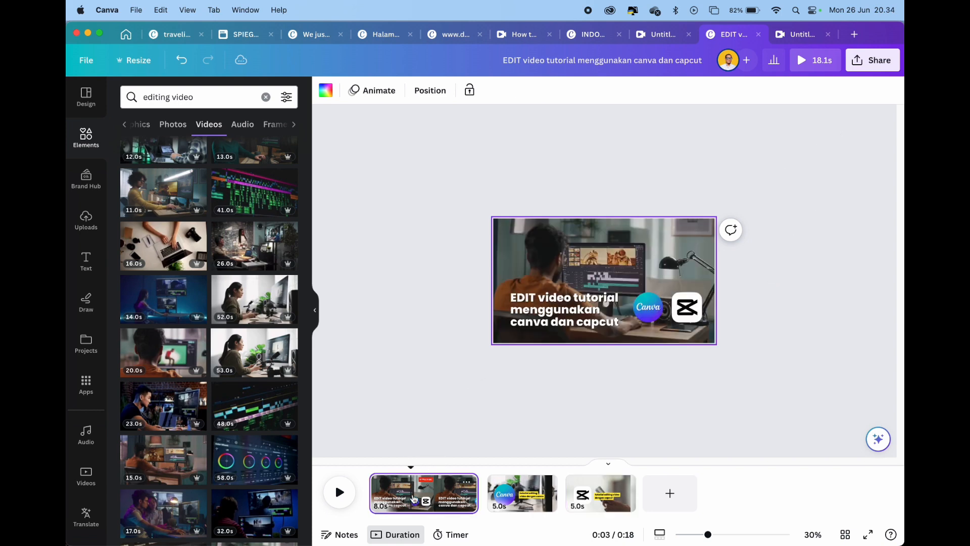
{"action": "left_click", "coordinate": [865, 62]}
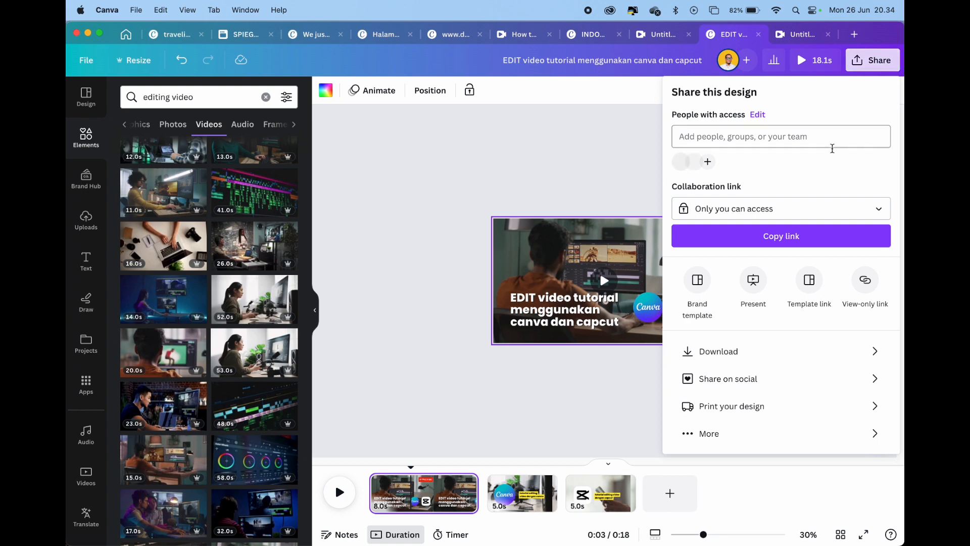
{"action": "left_click", "coordinate": [716, 348]}
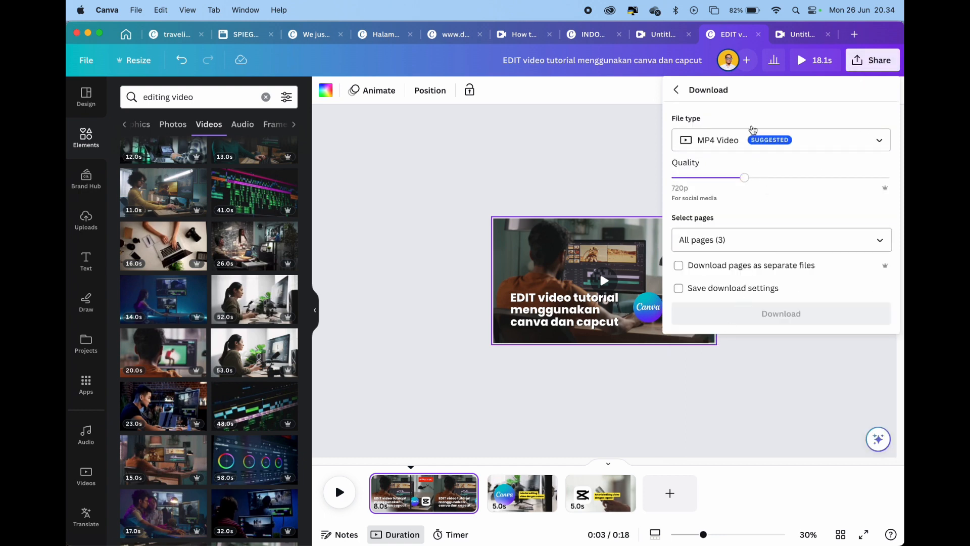
{"action": "left_click", "coordinate": [760, 148]}
{"action": "left_click", "coordinate": [760, 167]}
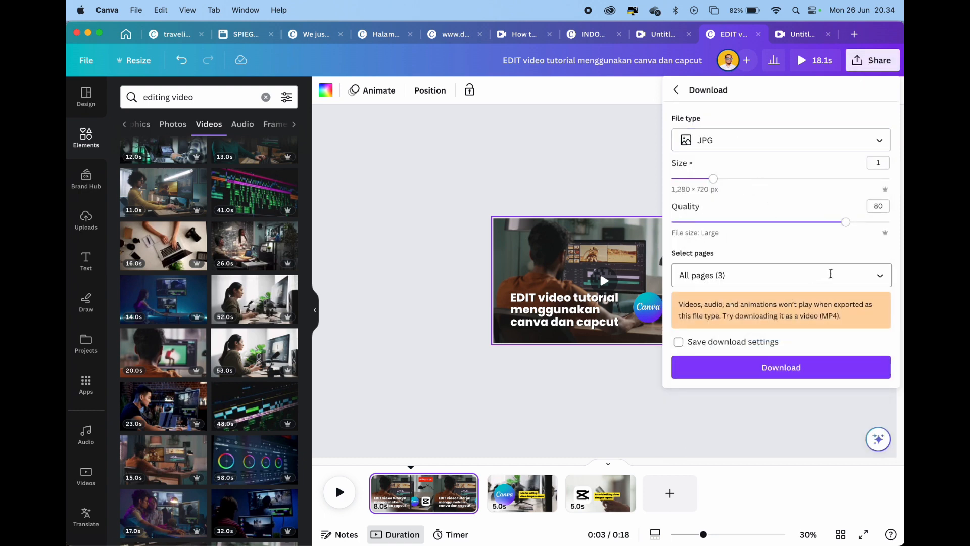
{"action": "left_click", "coordinate": [867, 277]}
{"action": "left_click", "coordinate": [871, 308]}
{"action": "left_click", "coordinate": [871, 366]}
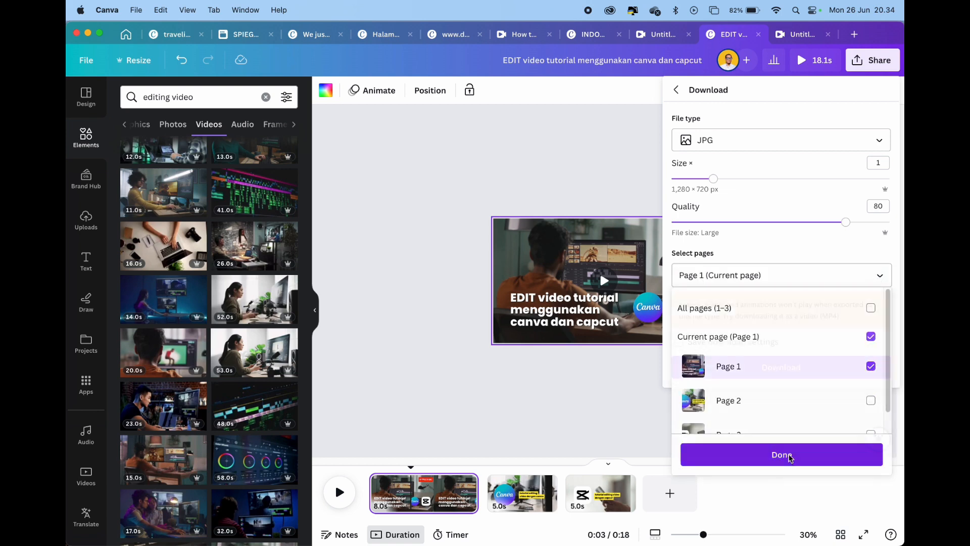
{"action": "left_click", "coordinate": [786, 469]}
{"action": "left_click", "coordinate": [774, 367]}
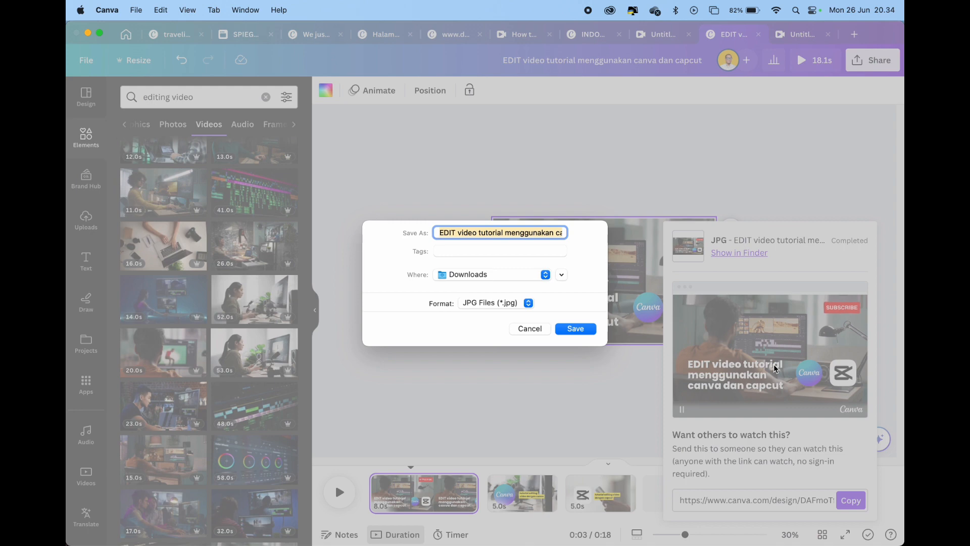
Save the JPG as "cover video" in Downloads and dismiss the download summary
{"action": "type", "text": "c"}
{"action": "type", "text": "over video.jpg"}
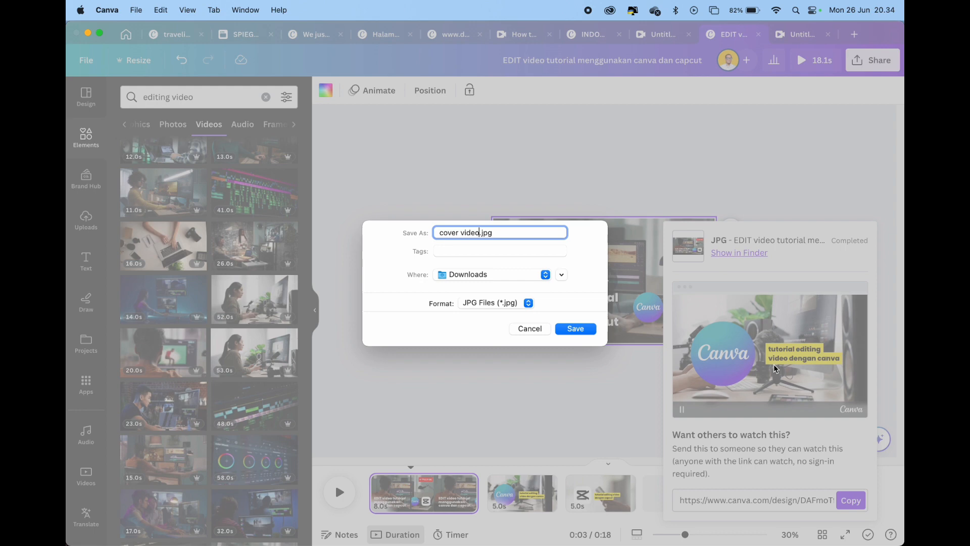
{"action": "key", "text": "Return"}
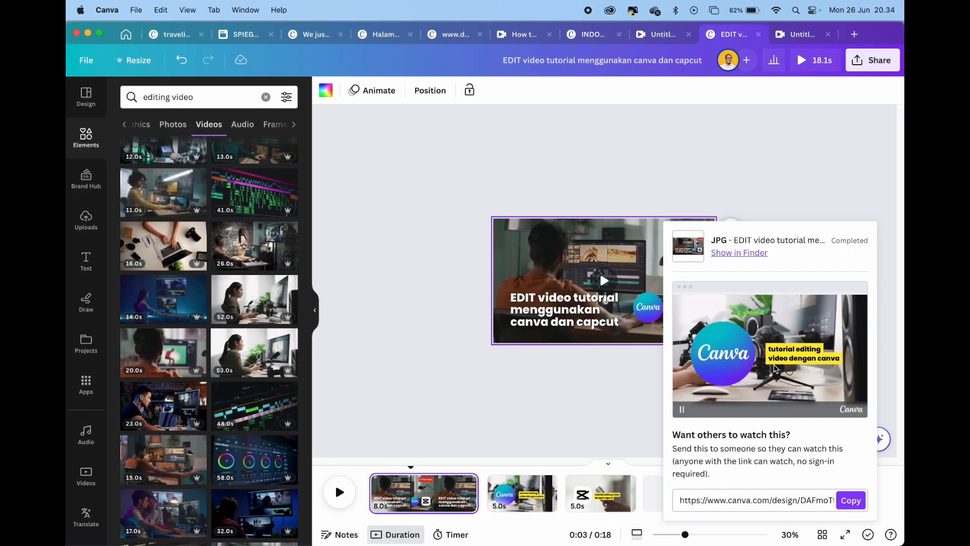
{"action": "key", "text": "Escape"}
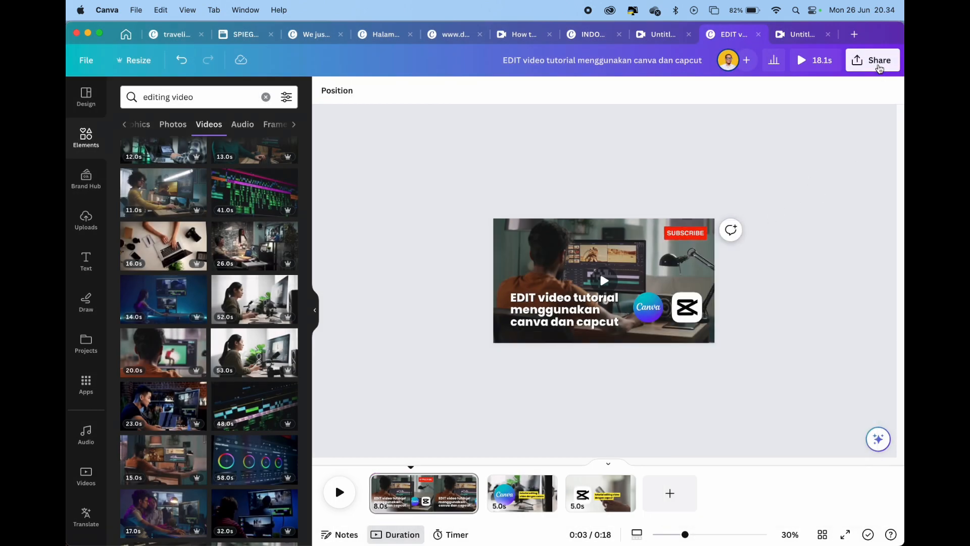
Download all three pages as a 1080p MP4 video into Downloads, replacing the existing file of the same name
{"action": "left_click", "coordinate": [873, 60]}
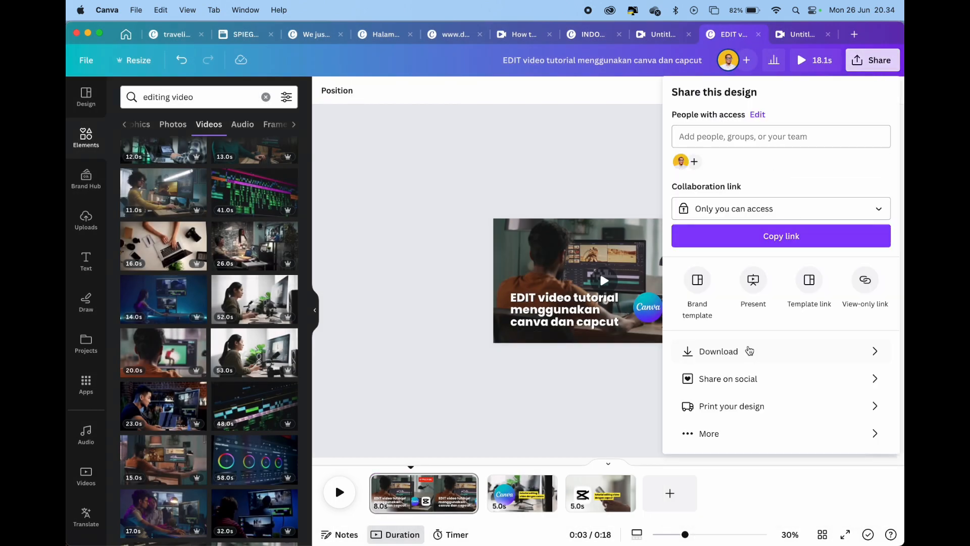
{"action": "left_click", "coordinate": [689, 350]}
{"action": "left_click", "coordinate": [767, 241]}
{"action": "left_click", "coordinate": [774, 166]}
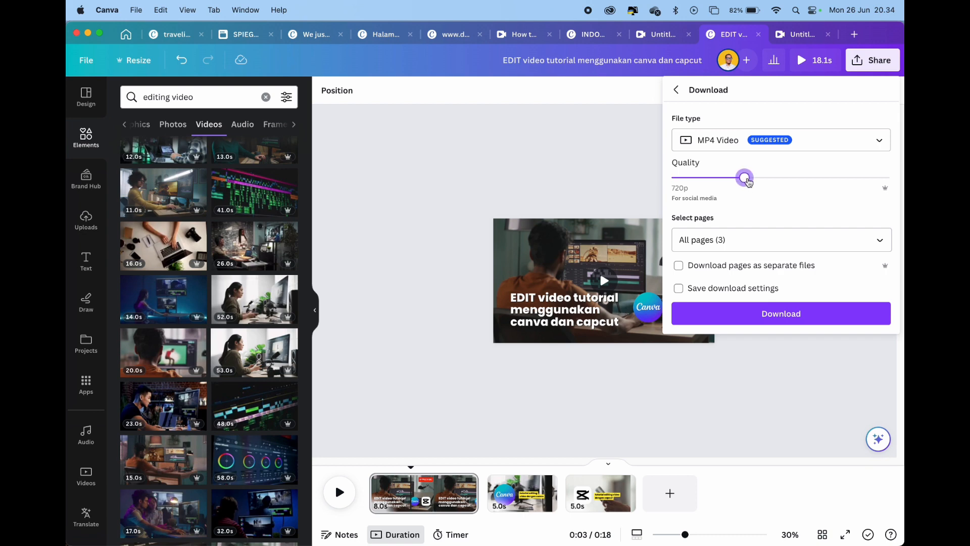
{"action": "left_click_drag", "start_coordinate": [783, 183], "coordinate": [815, 182]}
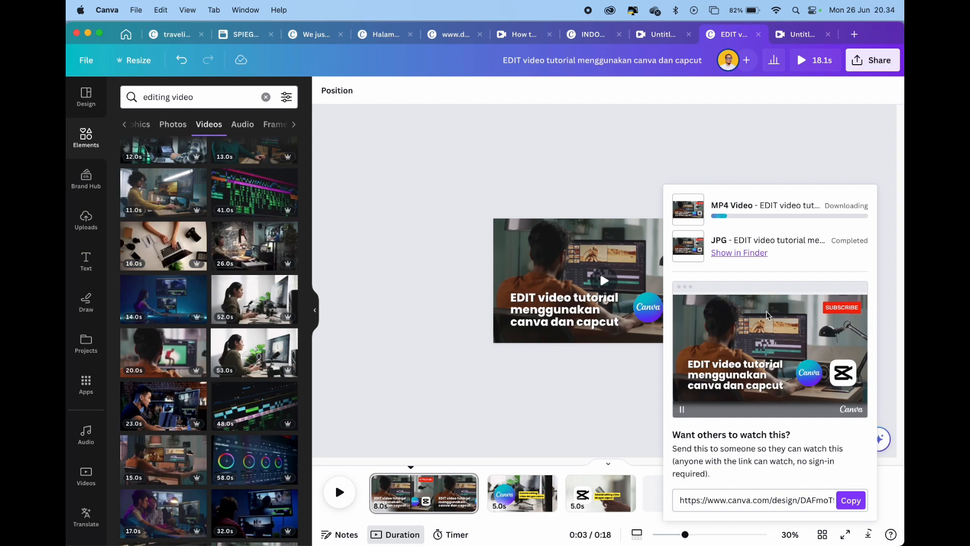
{"action": "left_click", "coordinate": [533, 188]}
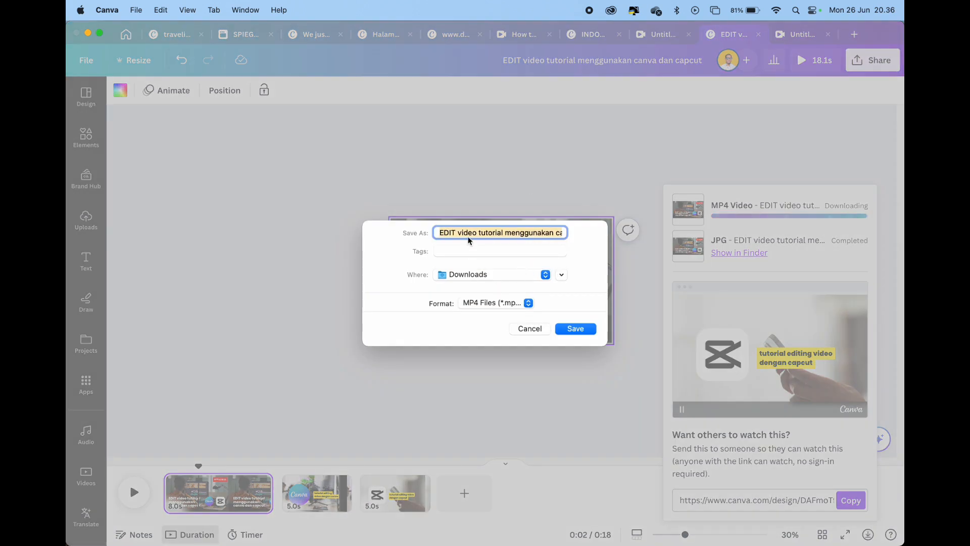
{"action": "left_click", "coordinate": [579, 332]}
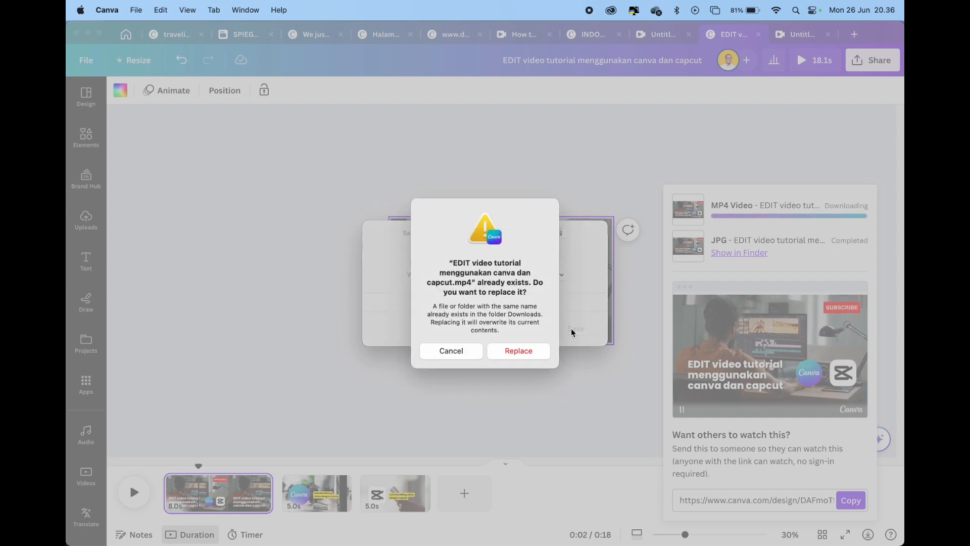
{"action": "left_click", "coordinate": [536, 351]}
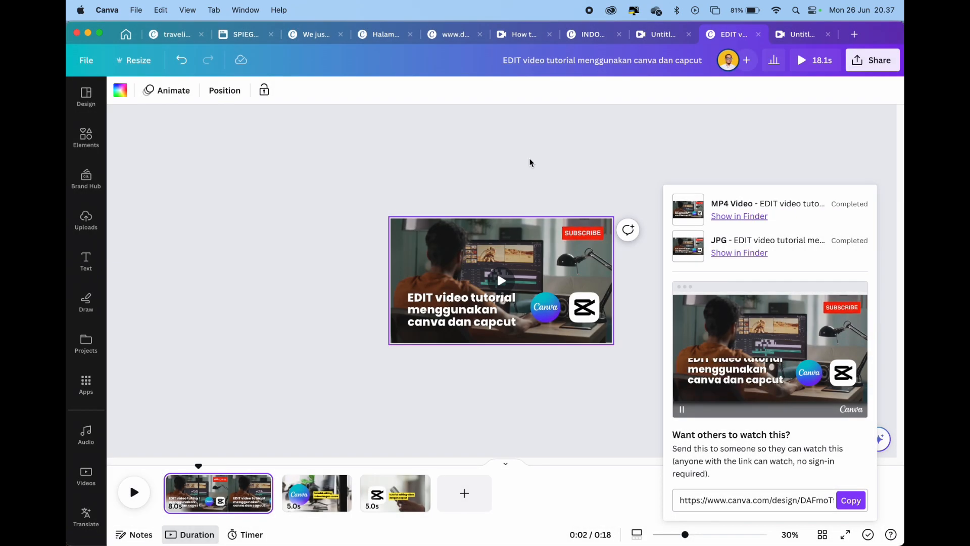
Reveal the downloaded MP4 in Finder and preview both the video and cover video.jpg
{"action": "left_click", "coordinate": [762, 218]}
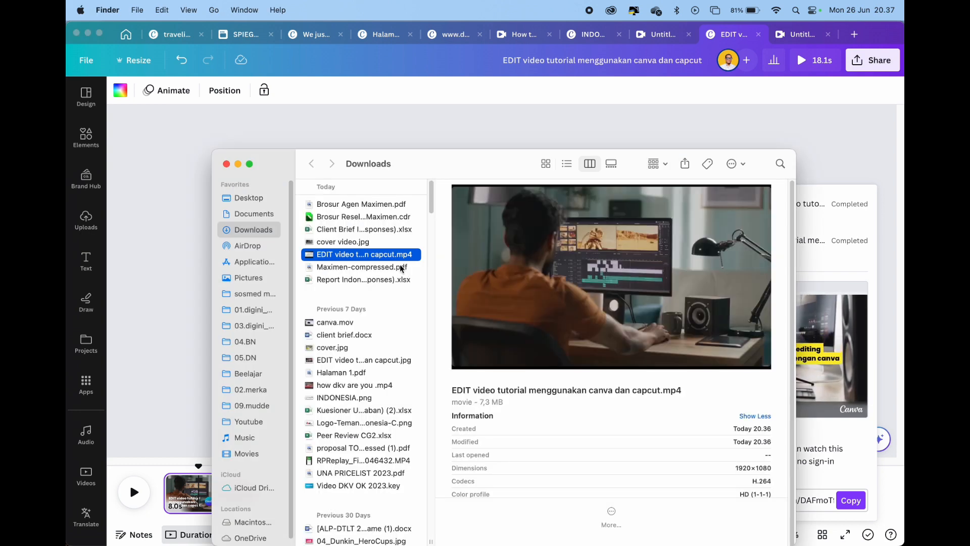
{"action": "key", "text": "space"}
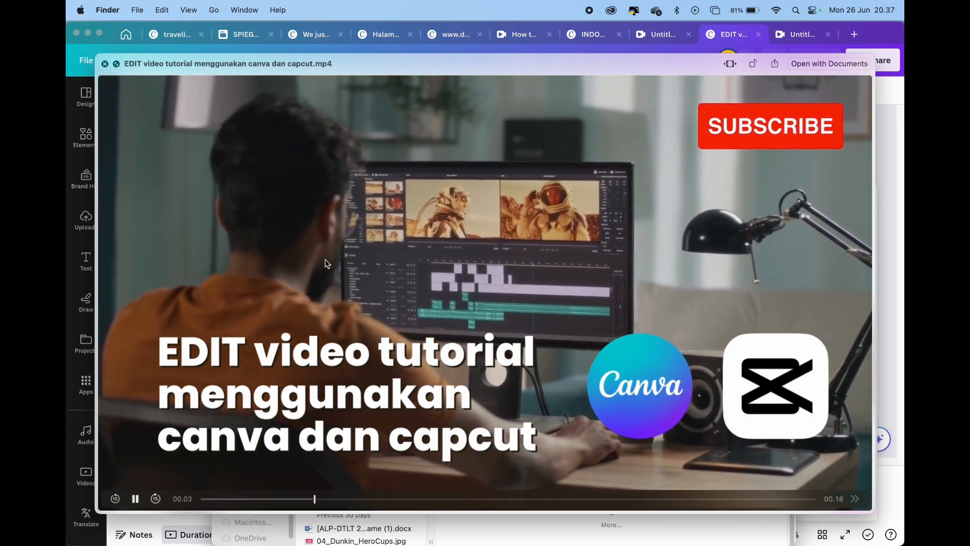
{"action": "key", "text": "space"}
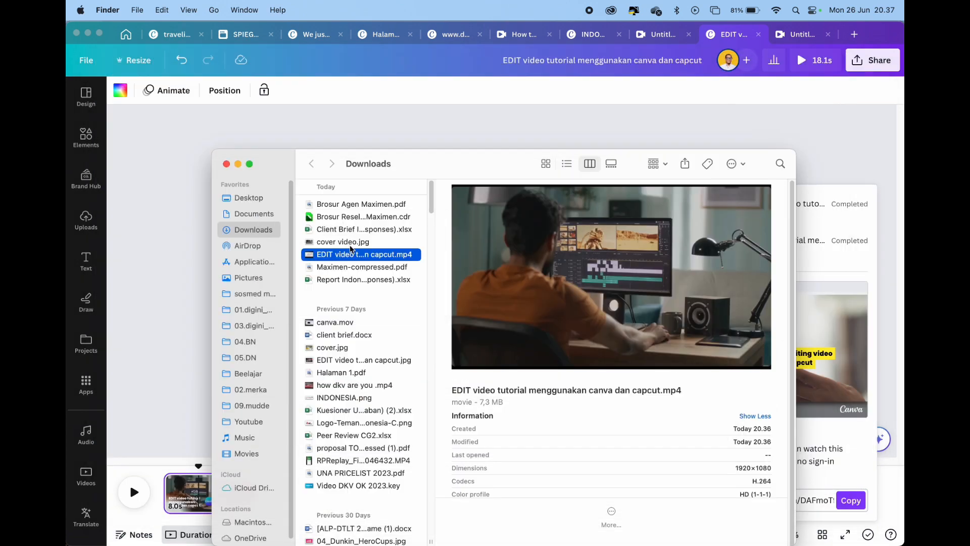
{"action": "left_click", "coordinate": [353, 243]}
{"action": "key", "text": "space"}
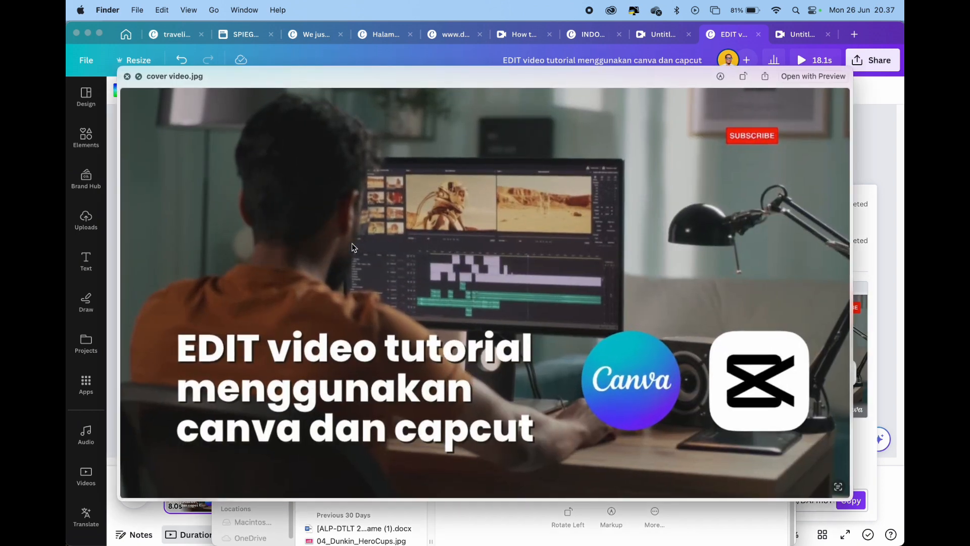
{"action": "key", "text": "Up"}
{"action": "key", "text": "Down"}
{"action": "key", "text": "space"}
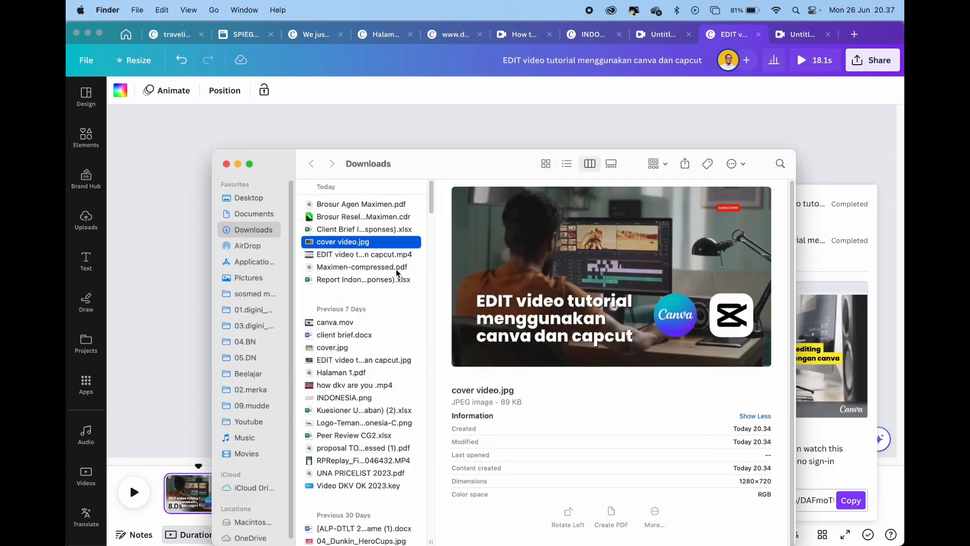
Switch back to Canva and preview the whole video, skipping ahead to the CapCut title page
{"action": "key", "text": "super+Tab"}
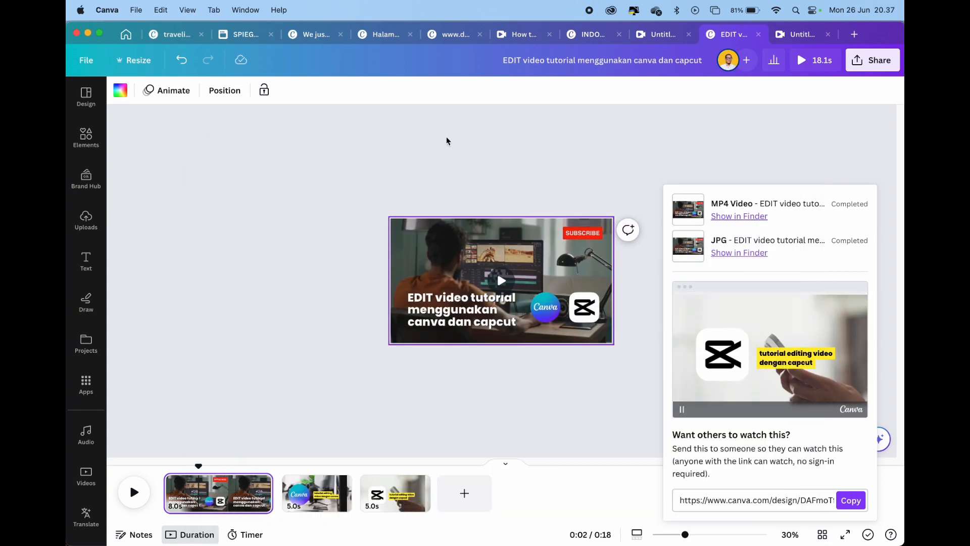
{"action": "left_click", "coordinate": [394, 493]}
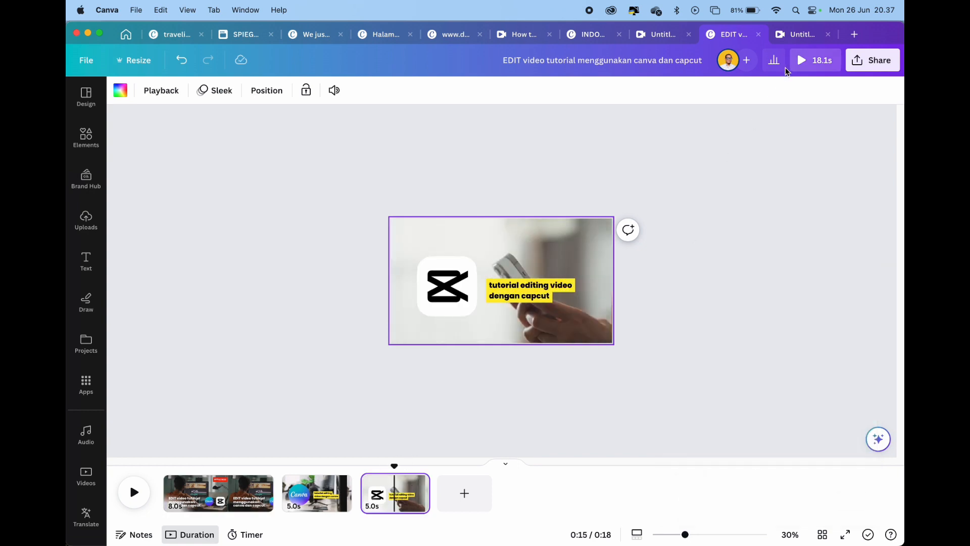
{"action": "left_click", "coordinate": [809, 61]}
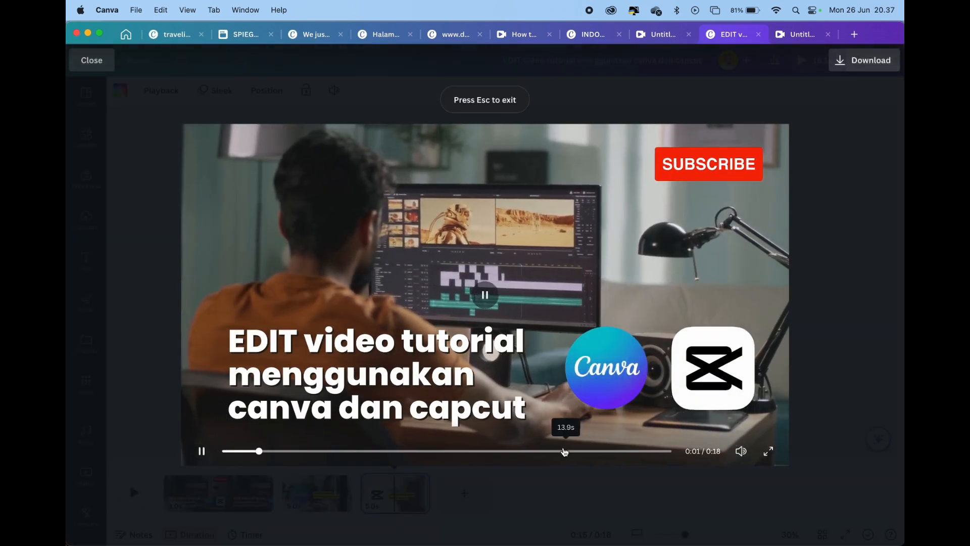
{"action": "left_click", "coordinate": [538, 451]}
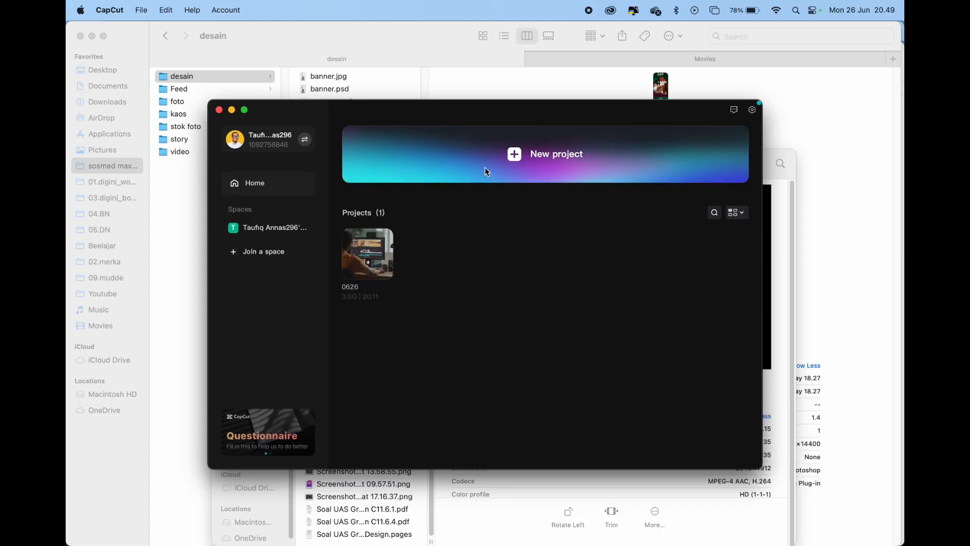
Switch to CapCut and import cover video.jpg and the EDIT video tutorial MP4 from the Downloads folder into the project's media
{"action": "left_click", "coordinate": [484, 156]}
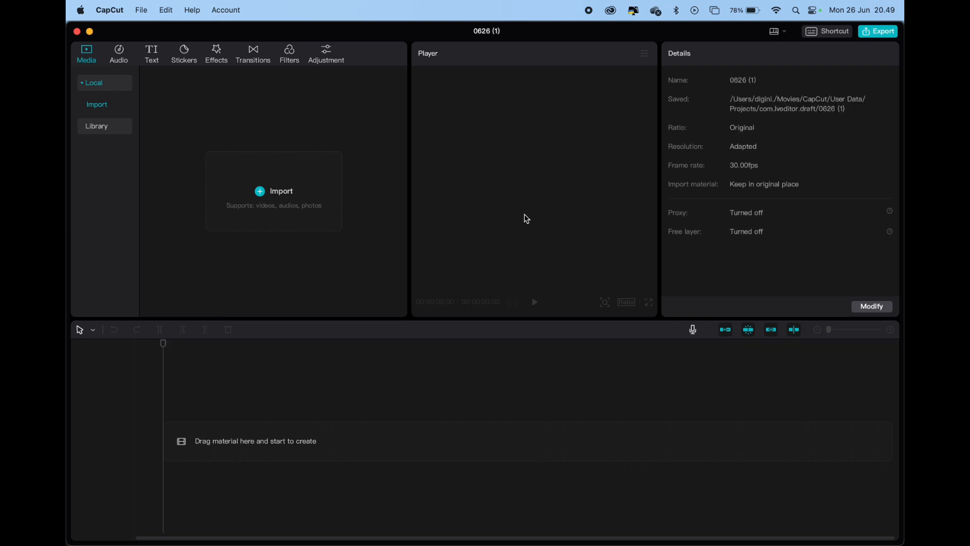
{"action": "left_click", "coordinate": [325, 198]}
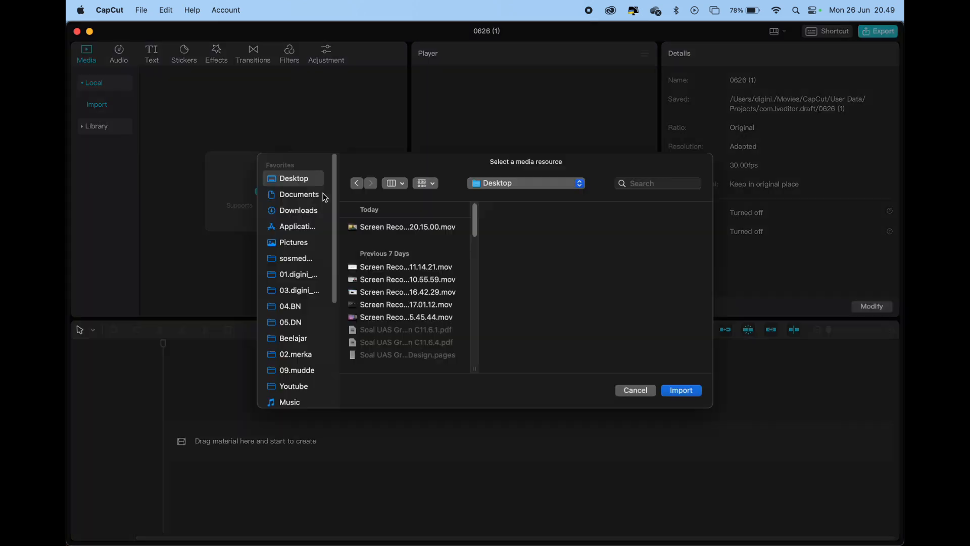
{"action": "left_click", "coordinate": [307, 216]}
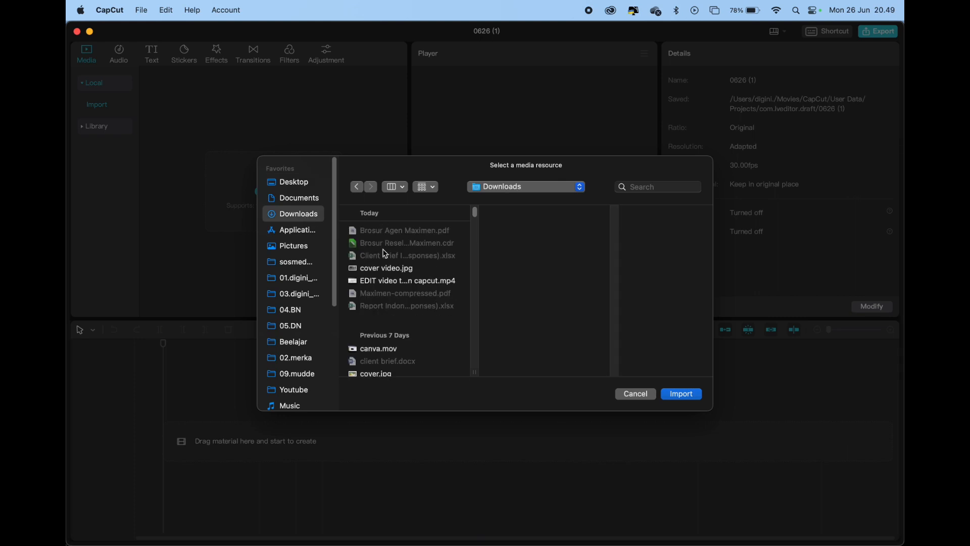
{"action": "left_click", "coordinate": [392, 268]}
{"action": "left_click", "coordinate": [397, 281], "text": "shift"}
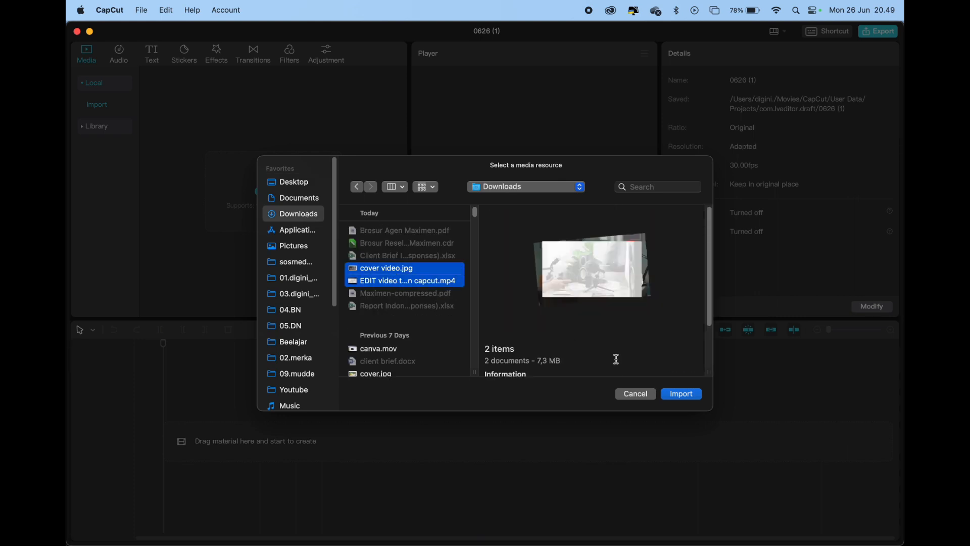
{"action": "left_click", "coordinate": [681, 394]}
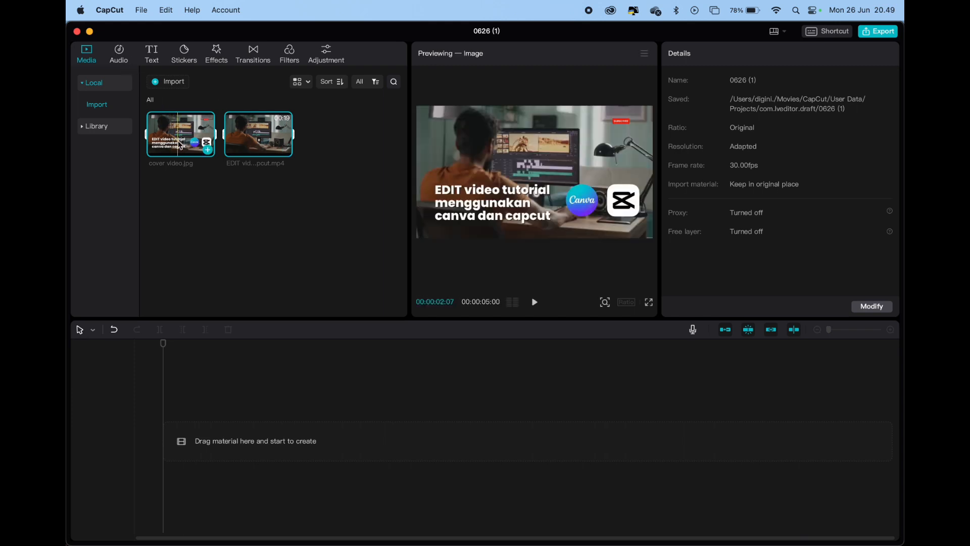
{"action": "left_click", "coordinate": [234, 249]}
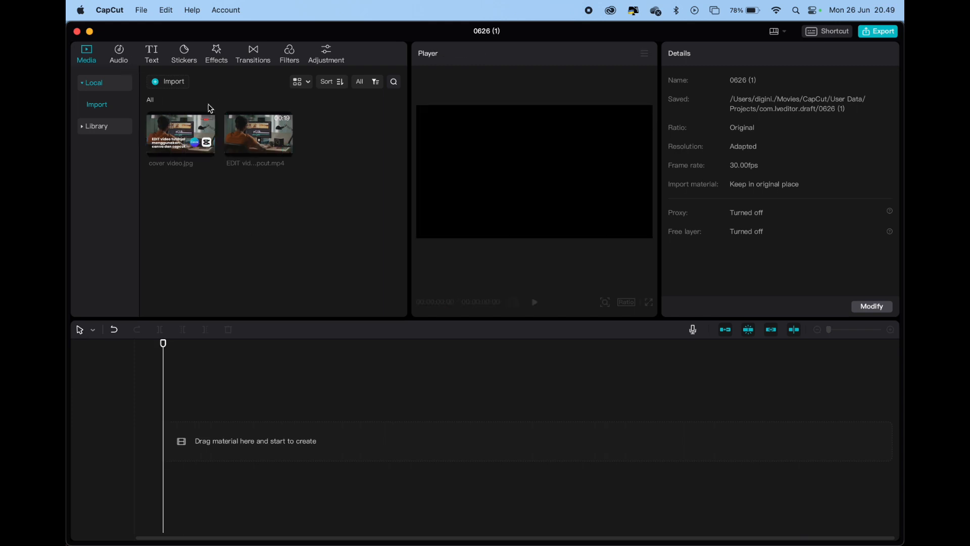
Import Screen Recording 2023-06-26 at 20.15.00.mov from the Desktop into the project's media
{"action": "left_click", "coordinate": [168, 82]}
{"action": "left_click", "coordinate": [293, 182]}
{"action": "scroll", "coordinate": [421, 311], "scroll_direction": "down", "scroll_amount": 5}
{"action": "scroll", "coordinate": [421, 311], "scroll_direction": "up", "scroll_amount": 5}
{"action": "left_click", "coordinate": [413, 229]}
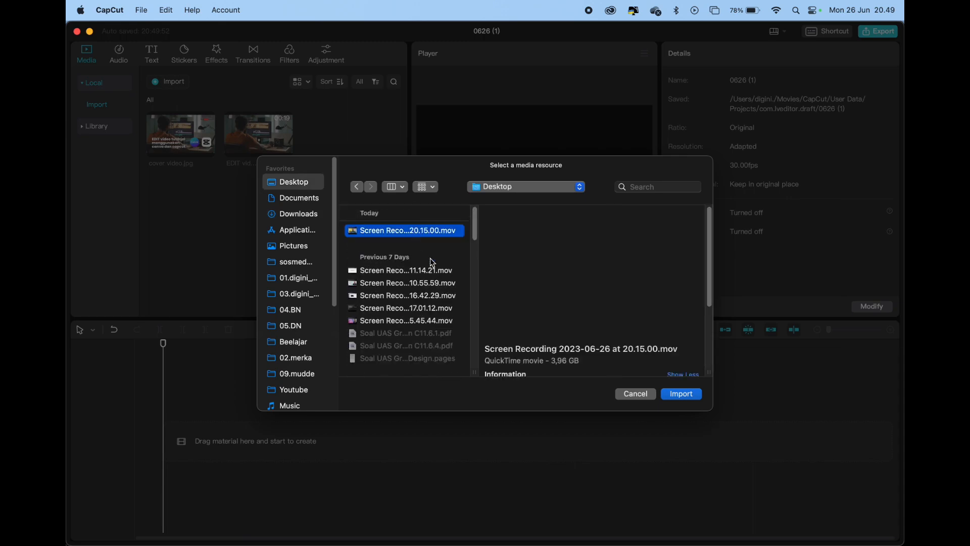
{"action": "left_click", "coordinate": [687, 398]}
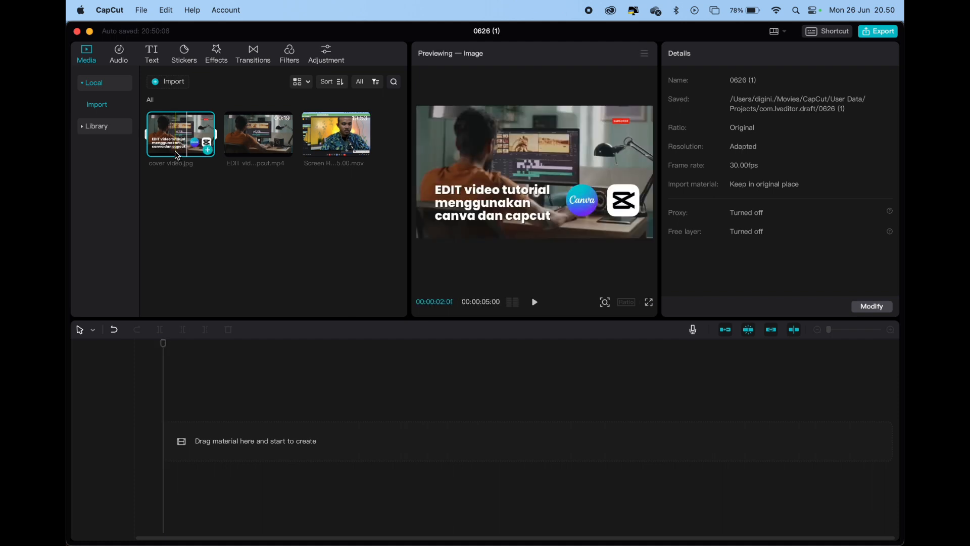
Place the EDIT video tutorial MP4 at the start of the timeline and the screen recording directly after it
{"action": "left_click_drag", "start_coordinate": [273, 144], "coordinate": [185, 452]}
{"action": "left_click_drag", "start_coordinate": [349, 147], "coordinate": [405, 434]}
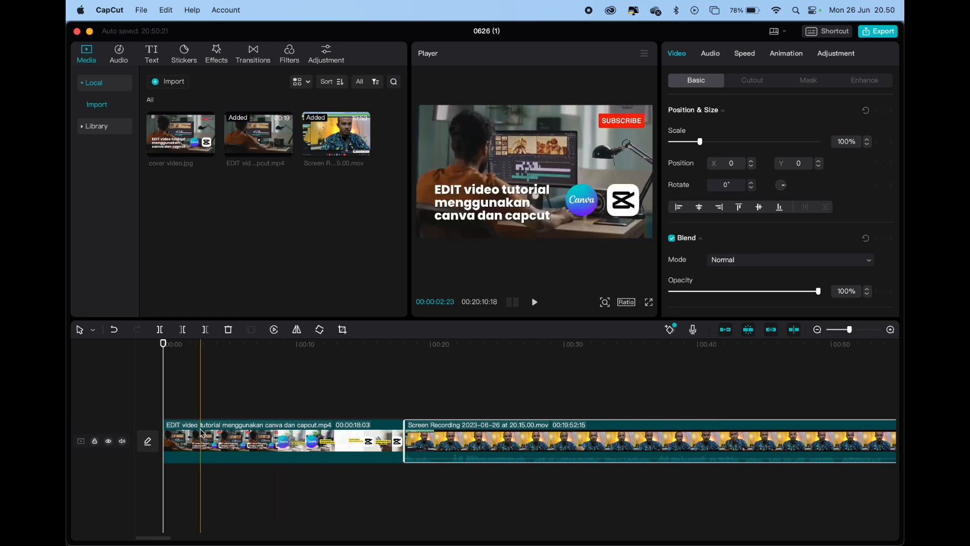
Switch to the Keynote file konten.key to view the Anatomi Video Tutorial slide, and return to CapCut
{"action": "key", "text": "super+Tab"}
{"action": "key", "text": "super+Tab"}
{"action": "key", "text": "super+Tab"}
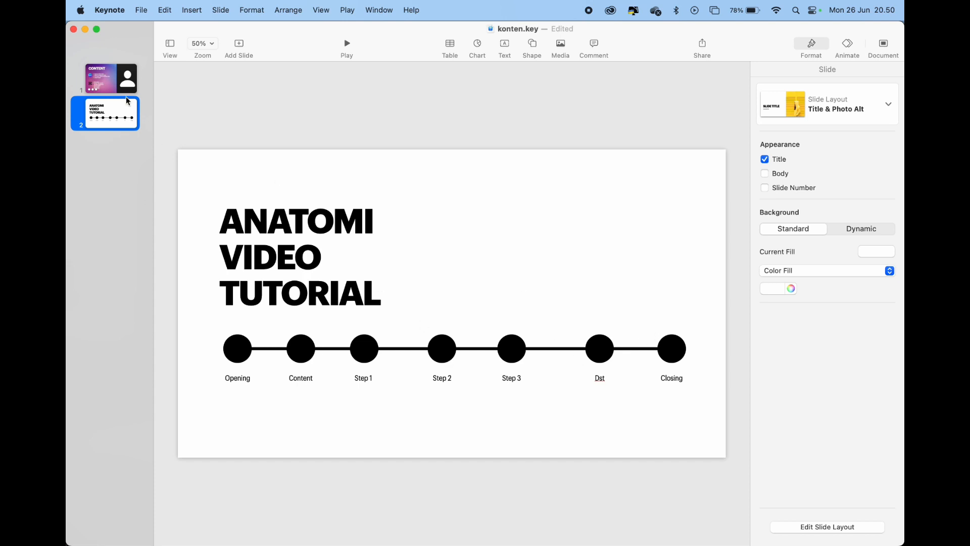
{"action": "key", "text": "super+Tab"}
Scrub through the screen recording with both clips fully visible on the timeline to examine its sections
{"action": "left_click_drag", "start_coordinate": [163, 346], "coordinate": [652, 420]}
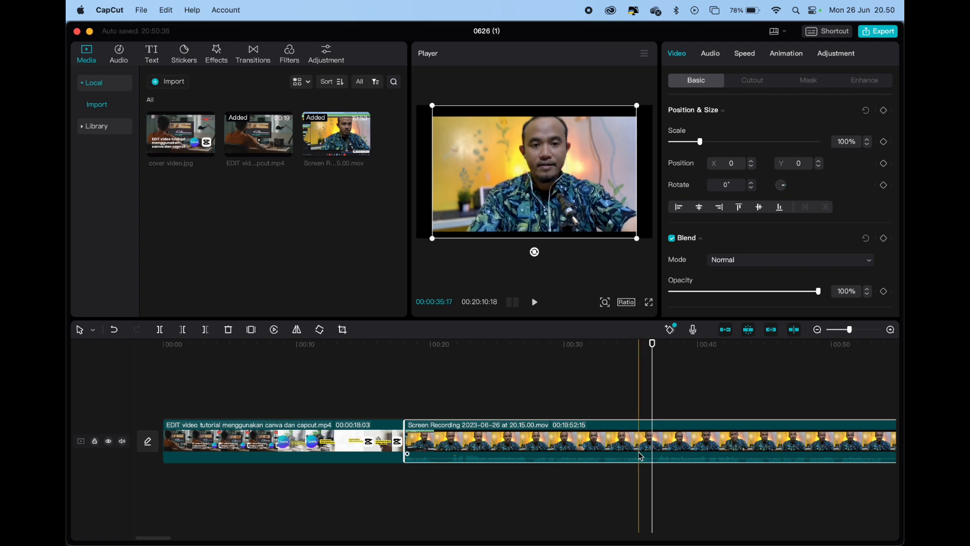
{"action": "scroll", "coordinate": [639, 456], "scroll_direction": "down", "scroll_amount": 5}
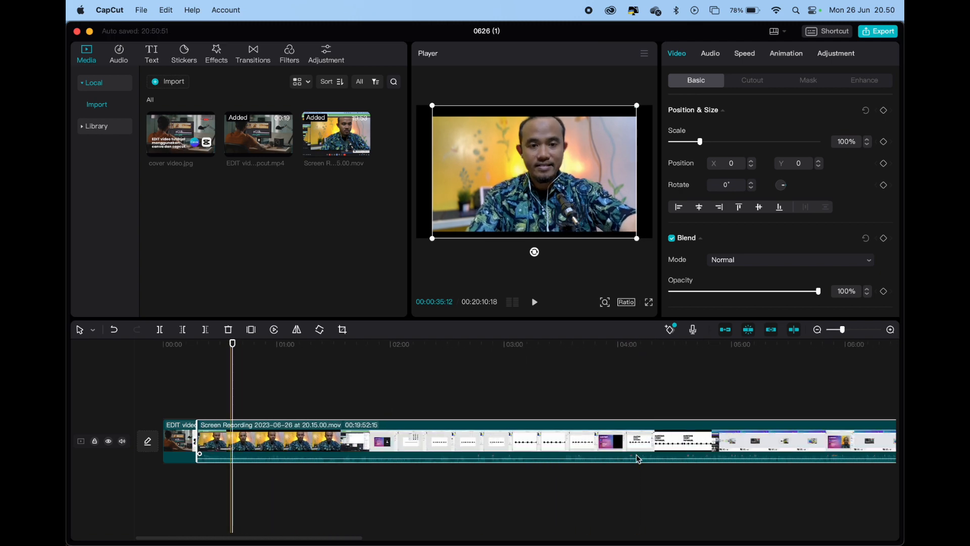
{"action": "mouse_move", "coordinate": [842, 331]}
{"action": "left_mouse_down"}
{"action": "mouse_move", "coordinate": [825, 331]}
{"action": "mouse_move", "coordinate": [899, 327]}
{"action": "mouse_move", "coordinate": [828, 331]}
{"action": "left_mouse_up"}
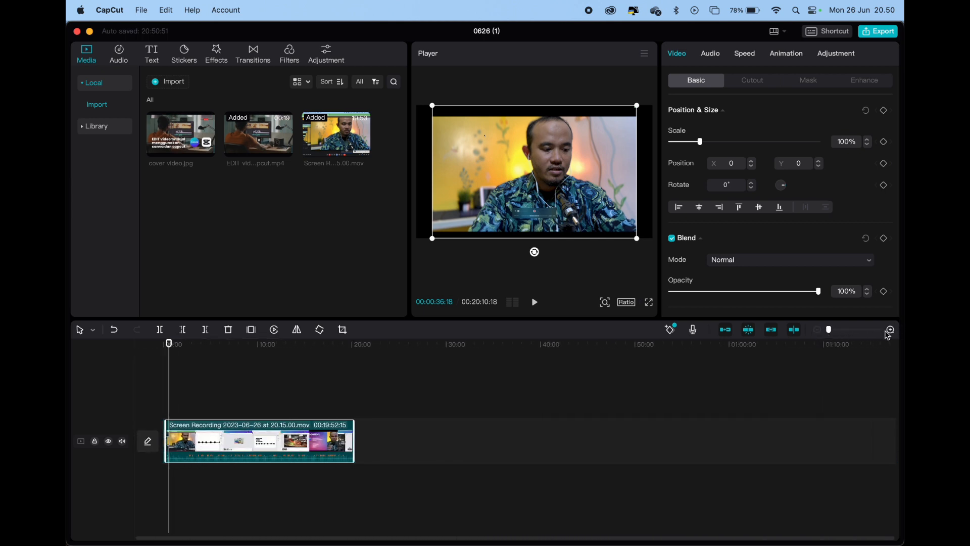
{"action": "left_click", "coordinate": [892, 330]}
{"action": "left_click", "coordinate": [891, 330]}
{"action": "left_click", "coordinate": [891, 330]}
{"action": "key", "text": "ctrl+minus"}
{"action": "key", "text": "ctrl+minus"}
{"action": "key", "text": "ctrl+minus"}
{"action": "key", "text": "ctrl+minus"}
{"action": "key", "text": "ctrl+minus"}
{"action": "key", "text": "ctrl+minus"}
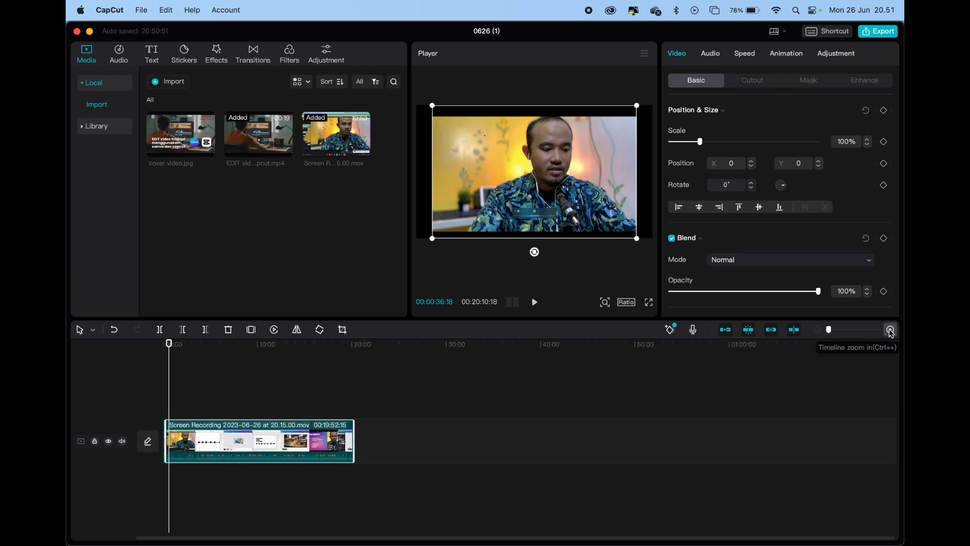
{"action": "left_click", "coordinate": [321, 364]}
{"action": "left_click_drag", "start_coordinate": [321, 345], "coordinate": [308, 353]}
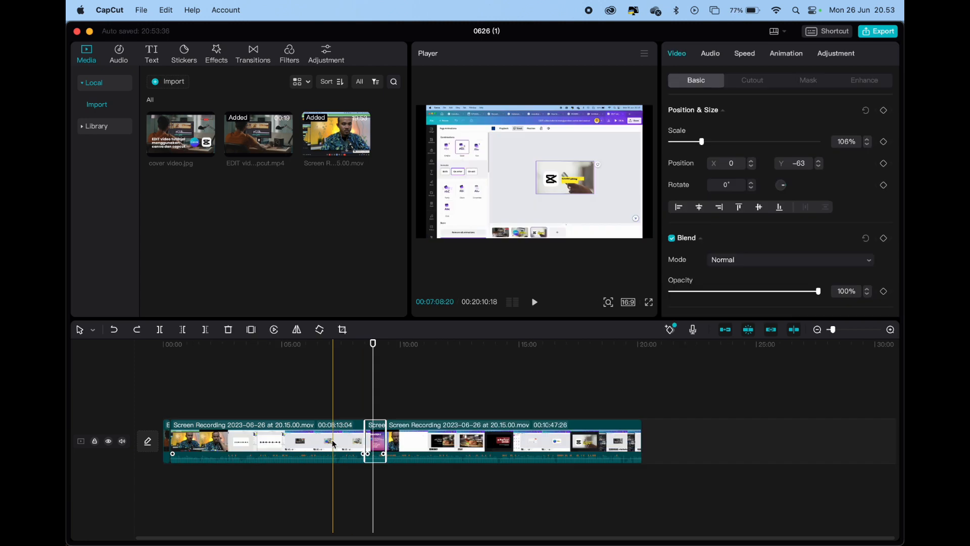
{"action": "left_click_drag", "start_coordinate": [374, 344], "coordinate": [365, 347]}
{"action": "left_click", "coordinate": [374, 409]}
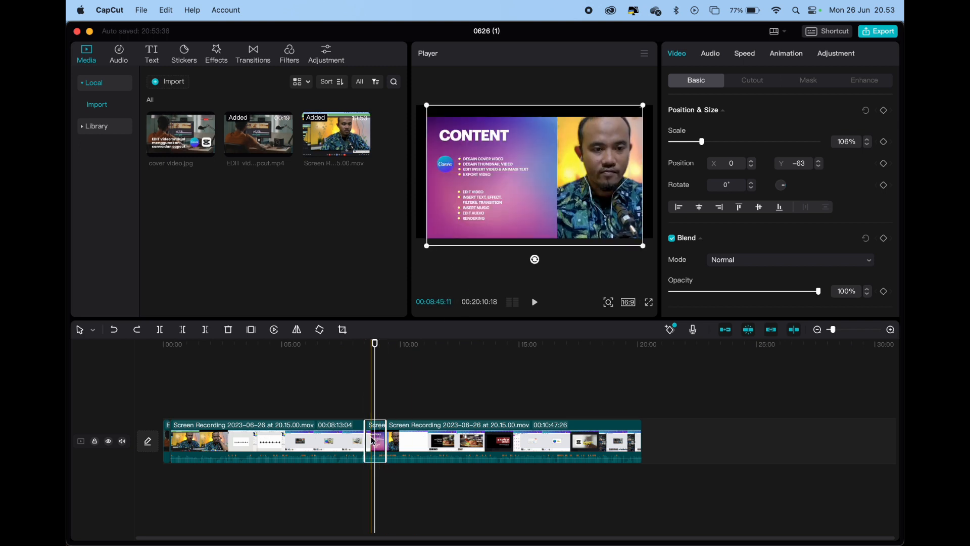
Check the order of the Opening and Content sections on Keynote's second slide, and switch back to CapCut
{"action": "key", "text": "super+Tab"}
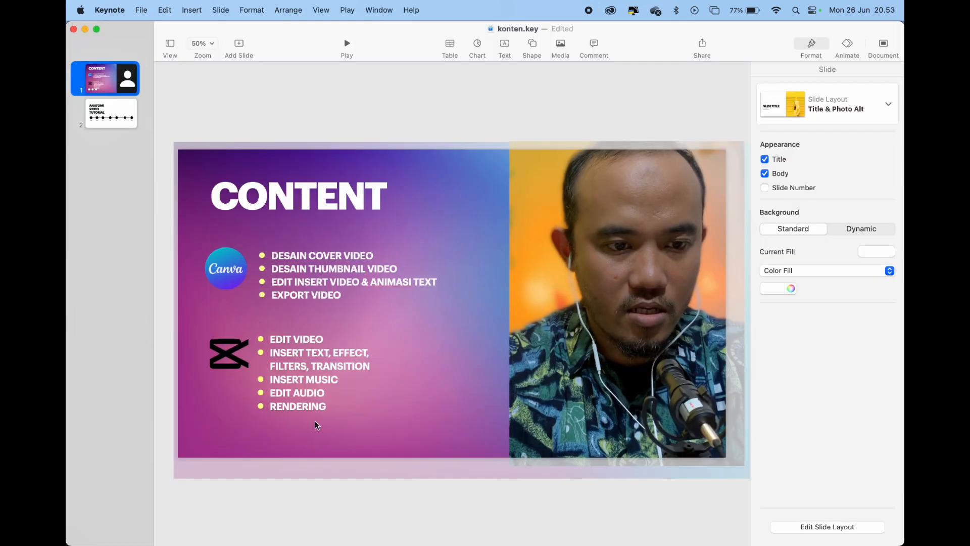
{"action": "left_click", "coordinate": [129, 126]}
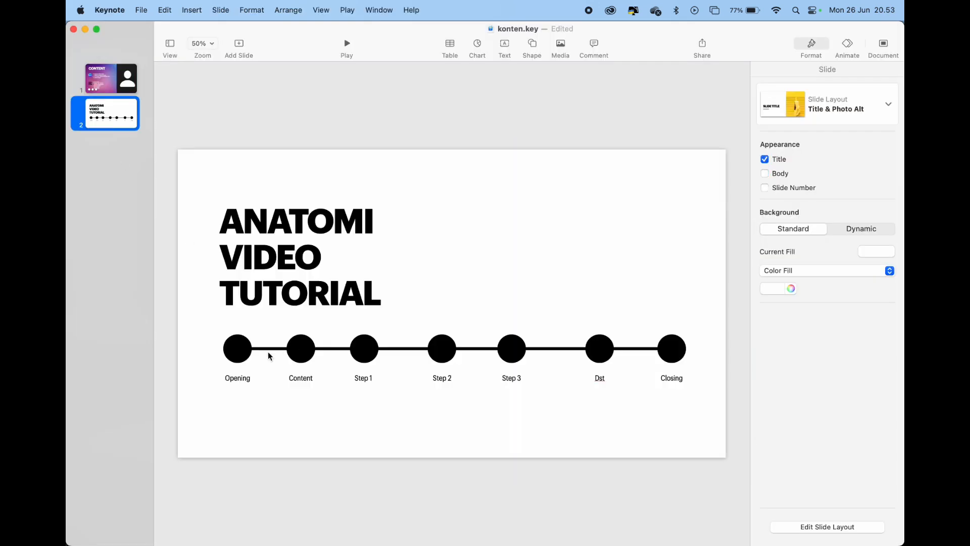
{"action": "key", "text": "super+Tab"}
Move the short Content segment of the screen recording directly behind the intro clip and play the timeline from the start
{"action": "left_click_drag", "start_coordinate": [378, 433], "coordinate": [186, 434]}
{"action": "left_click", "coordinate": [226, 374]}
{"action": "left_click_drag", "start_coordinate": [224, 370], "coordinate": [159, 388]}
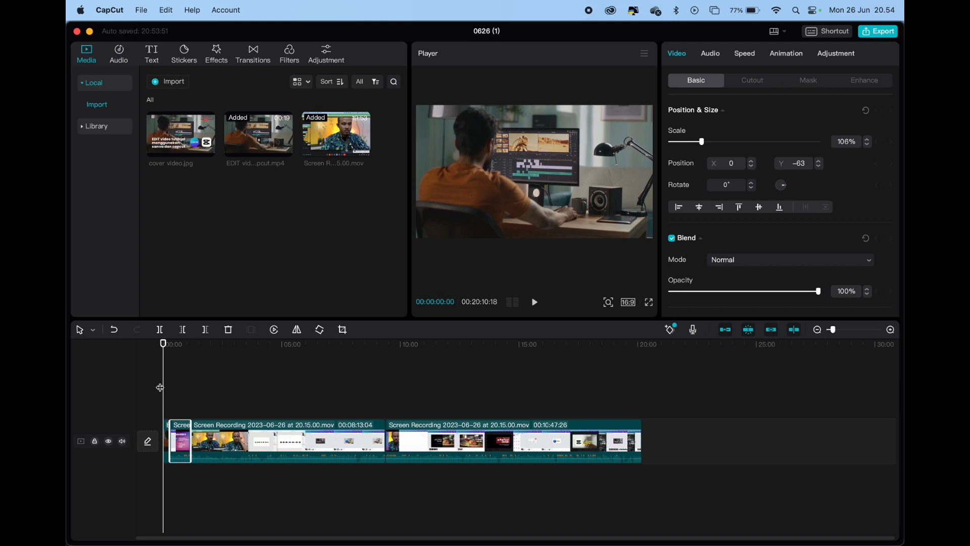
{"action": "key", "text": "space"}
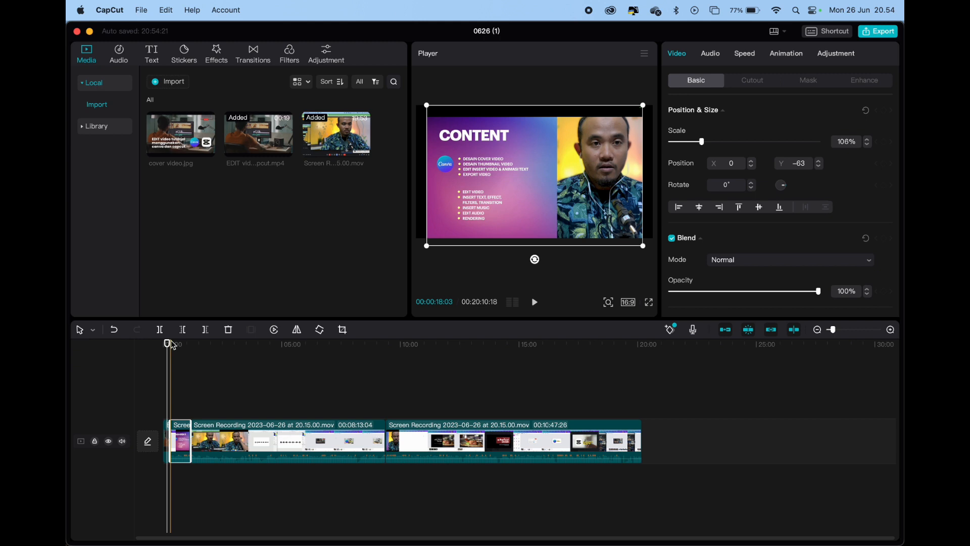
Split the EDIT video tutorial clip at 00:00:08:01, between the opening cover and the Canva title page
{"action": "scroll", "coordinate": [171, 345], "scroll_direction": "up", "scroll_amount": 3}
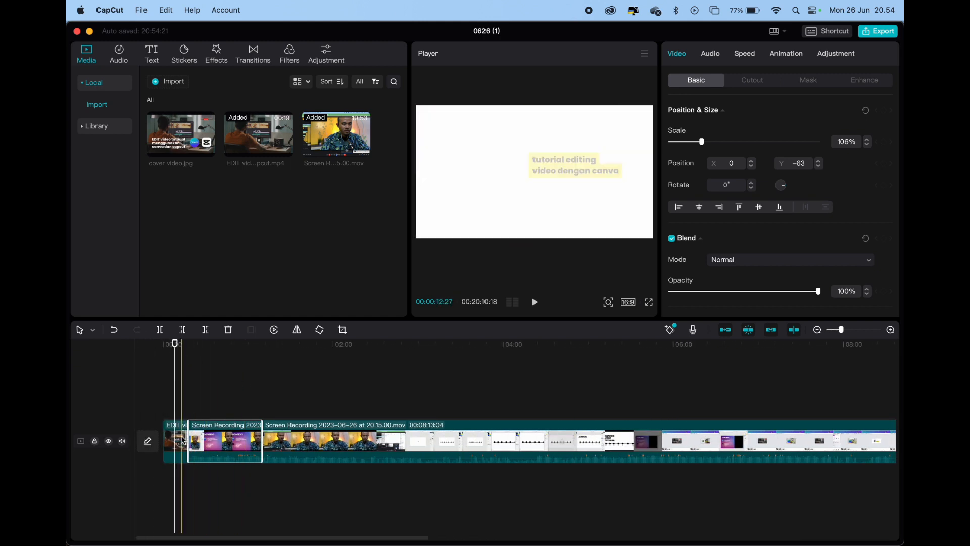
{"action": "scroll", "coordinate": [177, 440], "scroll_direction": "up", "scroll_amount": 5}
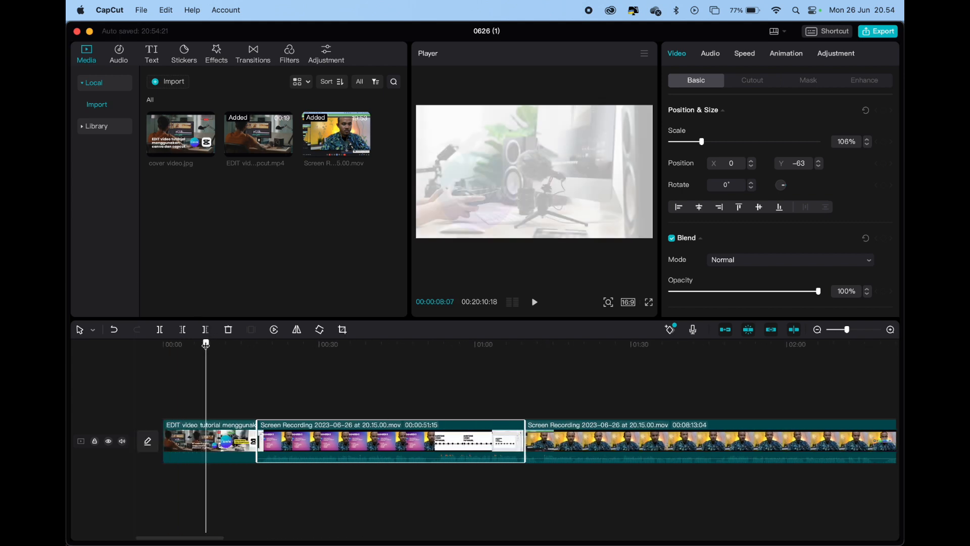
{"action": "left_click", "coordinate": [198, 344]}
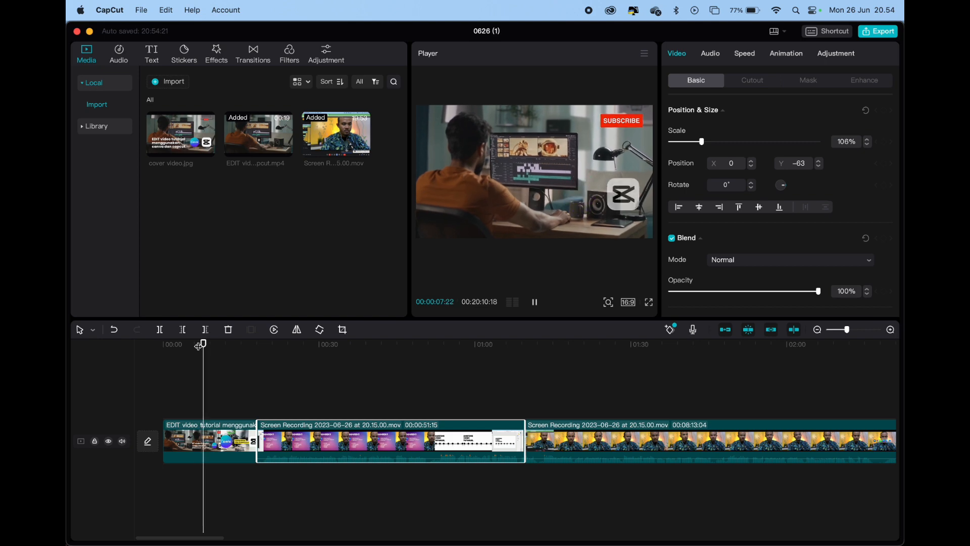
{"action": "left_click", "coordinate": [198, 345]}
{"action": "left_click_drag", "start_coordinate": [199, 345], "coordinate": [200, 345]}
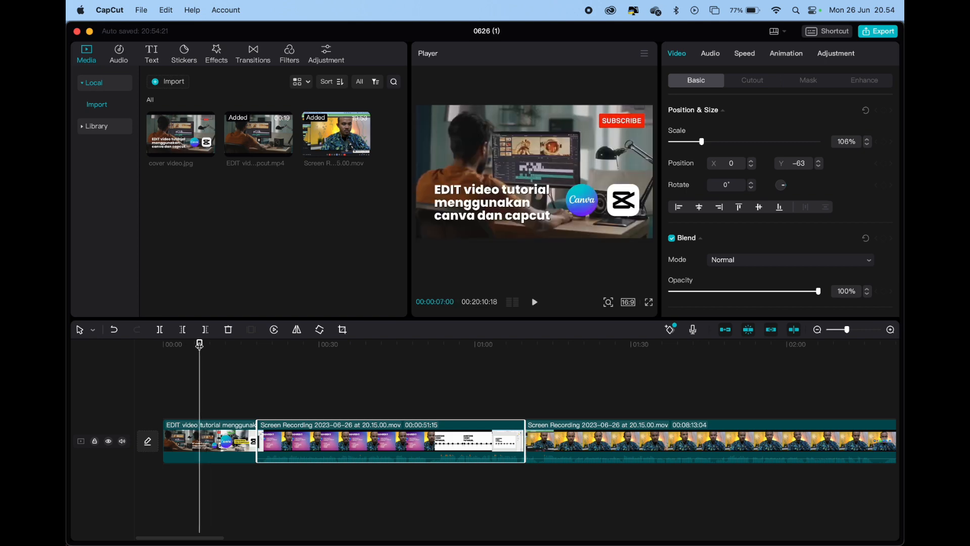
{"action": "scroll", "coordinate": [200, 345], "scroll_direction": "up", "scroll_amount": 8}
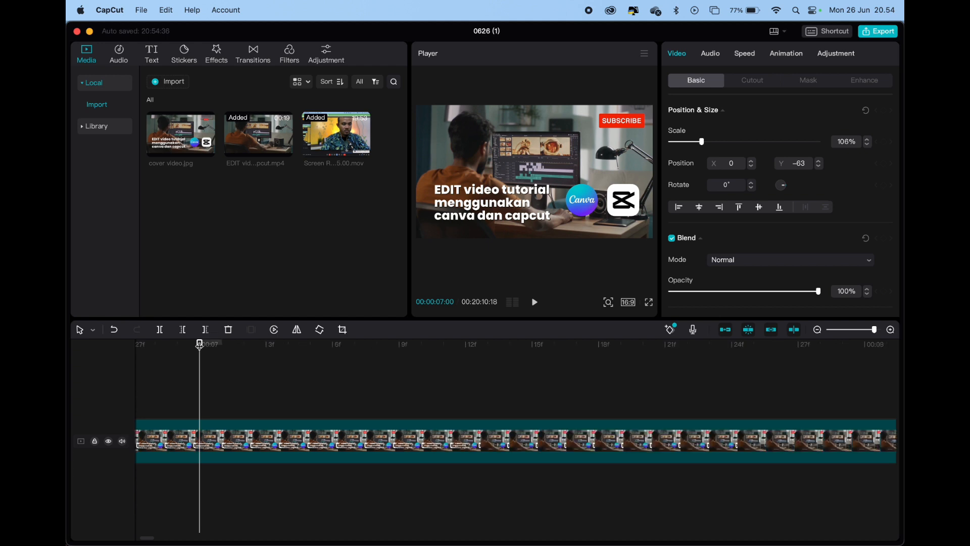
{"action": "scroll", "coordinate": [288, 420], "scroll_direction": "right", "scroll_amount": 10}
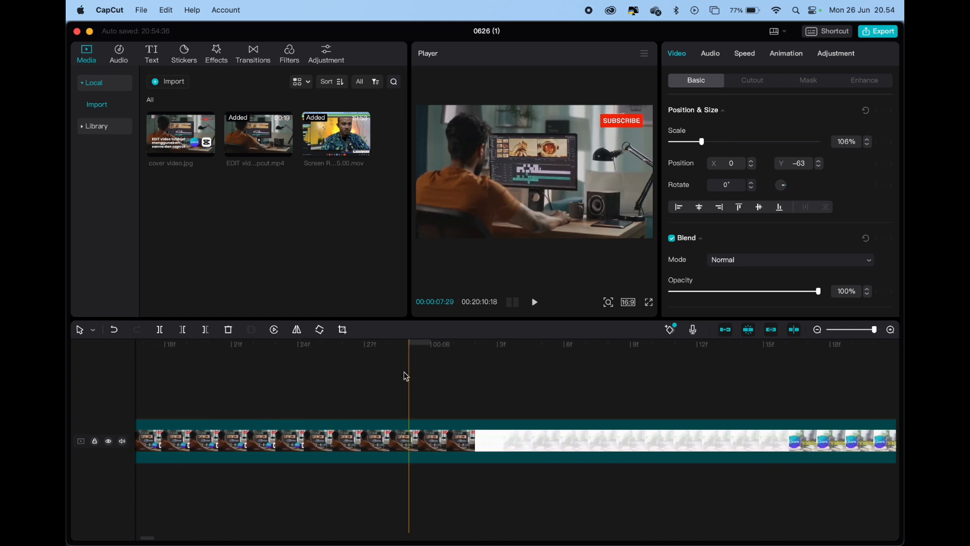
{"action": "left_click", "coordinate": [430, 358]}
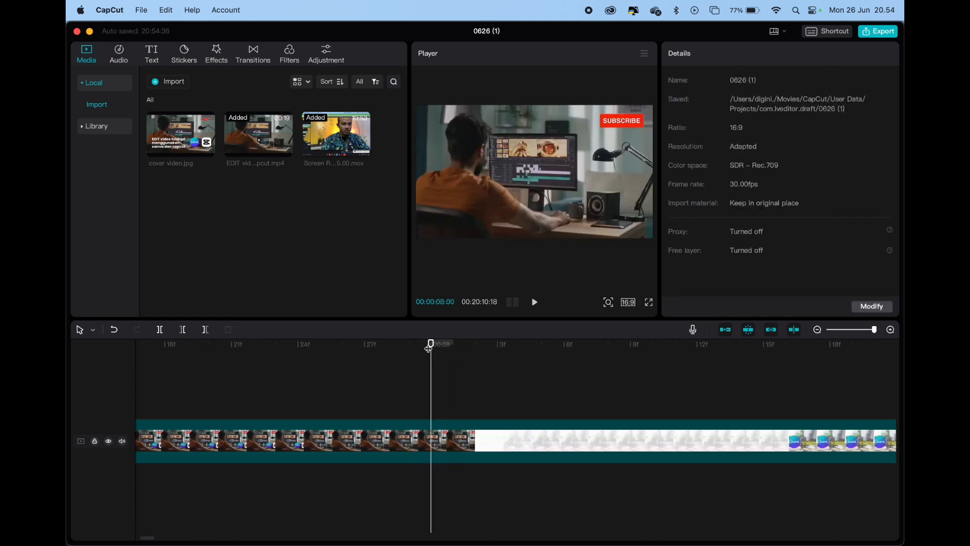
{"action": "left_click", "coordinate": [457, 343]}
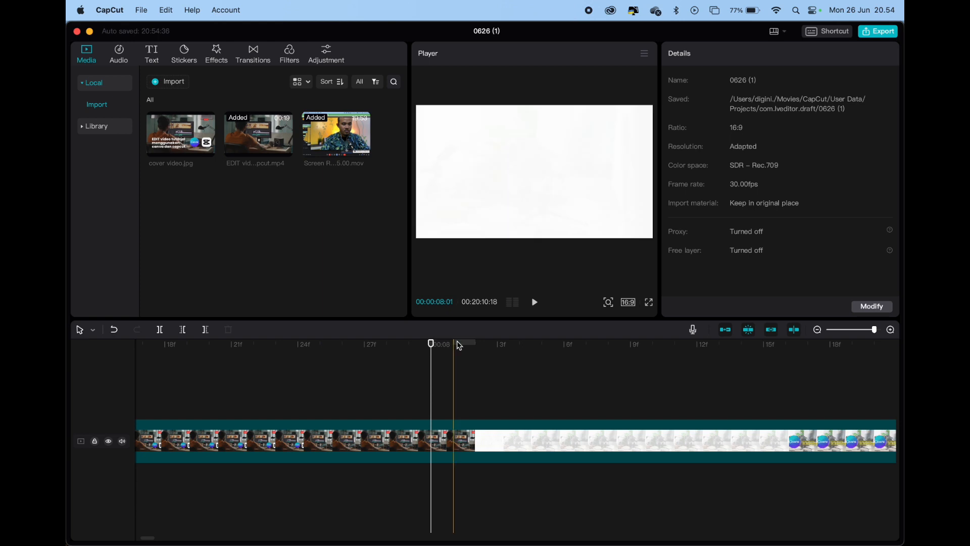
{"action": "left_click", "coordinate": [93, 332]}
{"action": "left_click", "coordinate": [97, 365]}
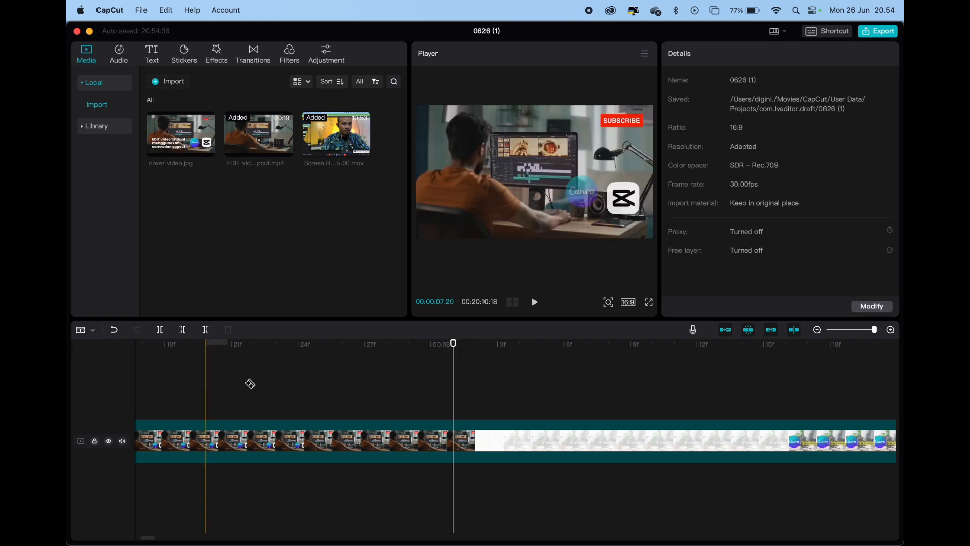
{"action": "left_click", "coordinate": [464, 443]}
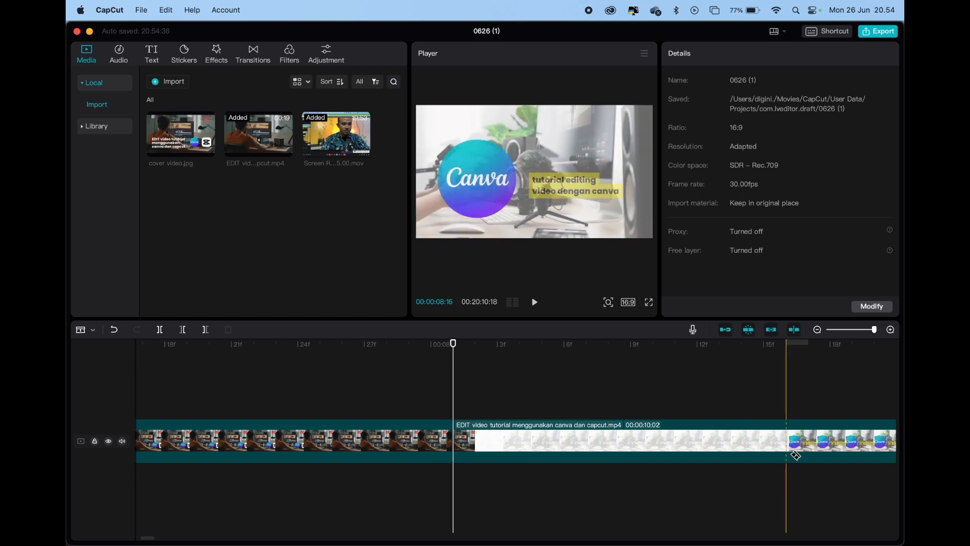
Split the remaining EDIT video tutorial clip between the Canva title page and the CapCut title page
{"action": "scroll", "coordinate": [803, 447], "scroll_direction": "right", "scroll_amount": 15}
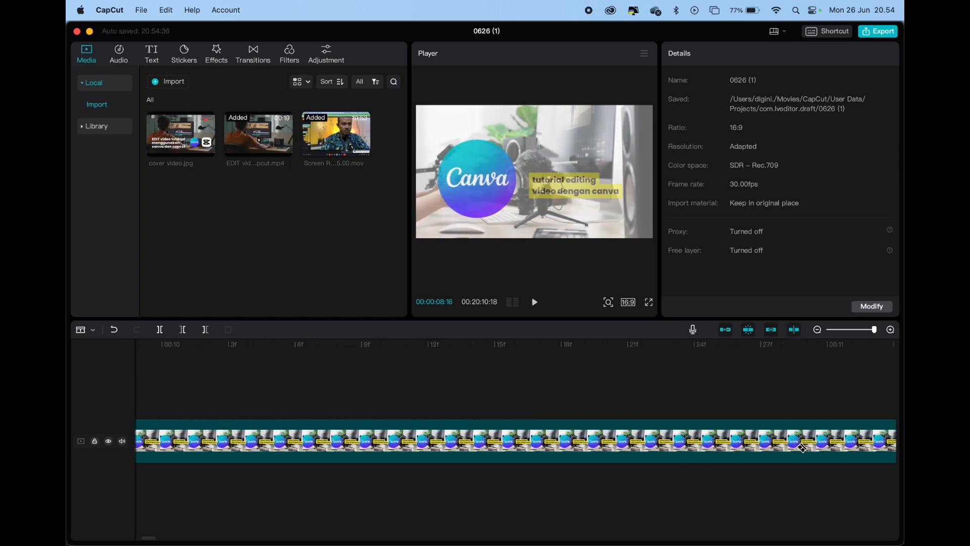
{"action": "scroll", "coordinate": [802, 447], "scroll_direction": "right", "scroll_amount": 20}
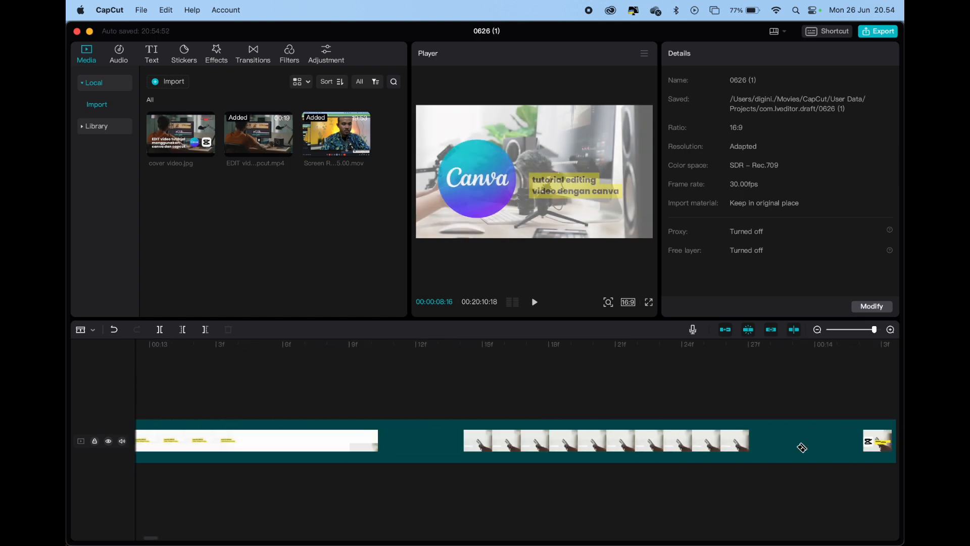
{"action": "scroll", "coordinate": [803, 447], "scroll_direction": "left", "scroll_amount": 5}
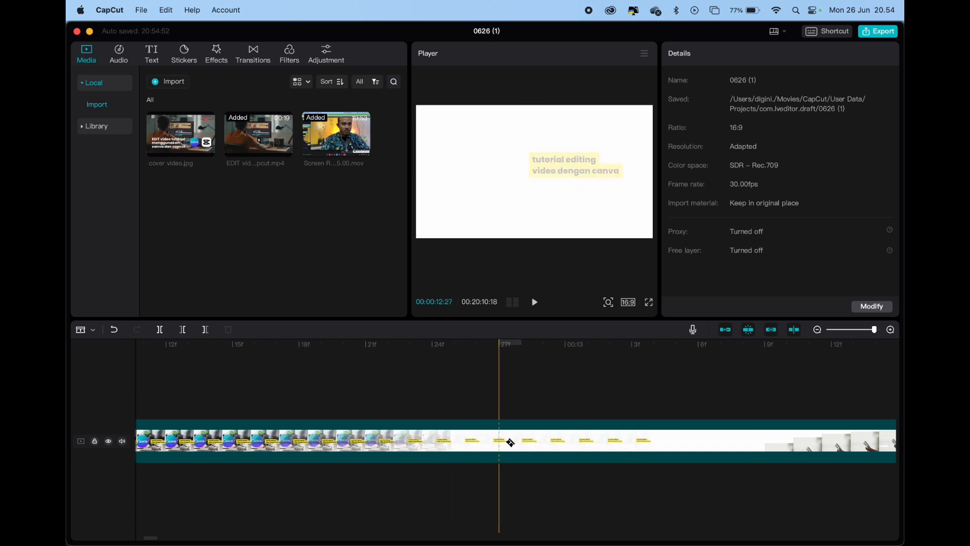
{"action": "left_click", "coordinate": [667, 442]}
{"action": "scroll", "coordinate": [546, 408], "scroll_direction": "down", "scroll_amount": 5}
{"action": "scroll", "coordinate": [546, 408], "scroll_direction": "down", "scroll_amount": 10}
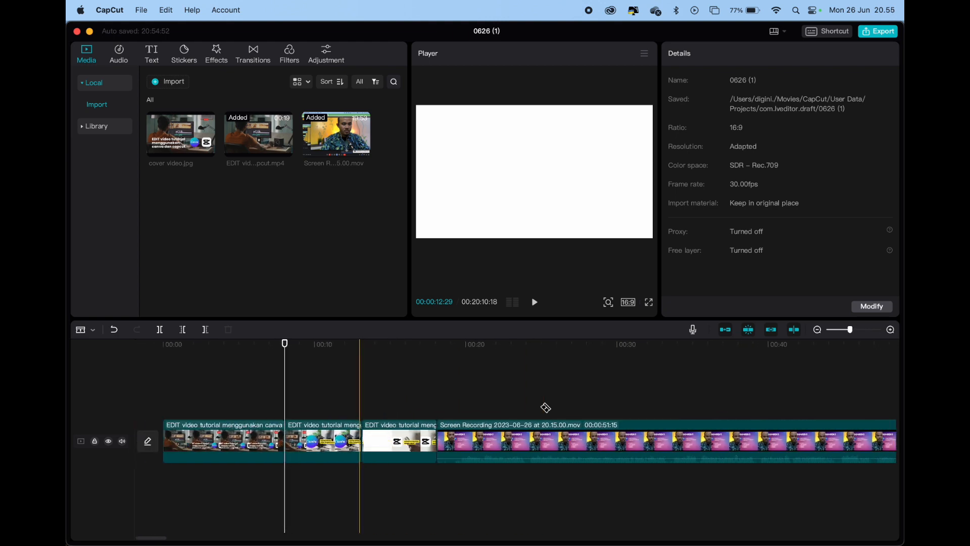
{"action": "scroll", "coordinate": [546, 408], "scroll_direction": "down", "scroll_amount": 3}
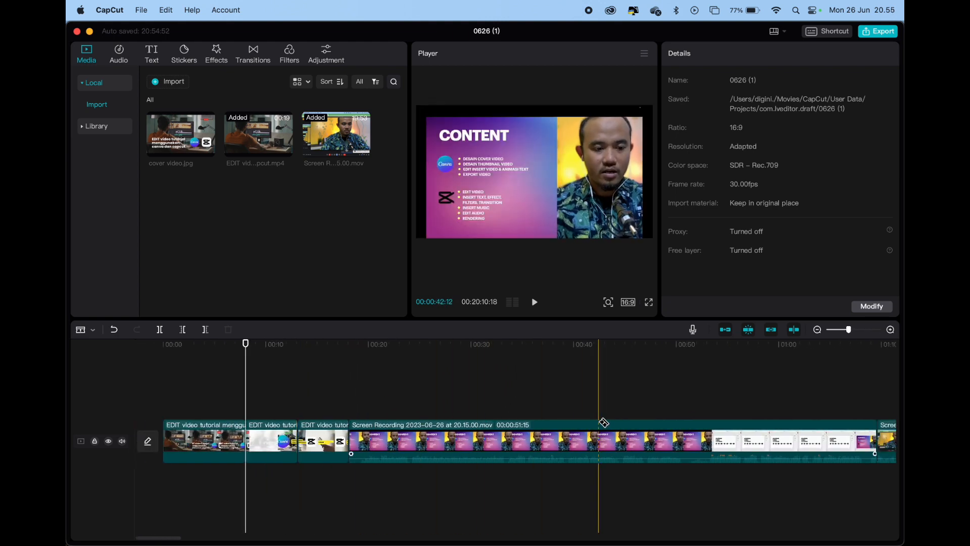
{"action": "scroll", "coordinate": [604, 423], "scroll_direction": "down", "scroll_amount": 3}
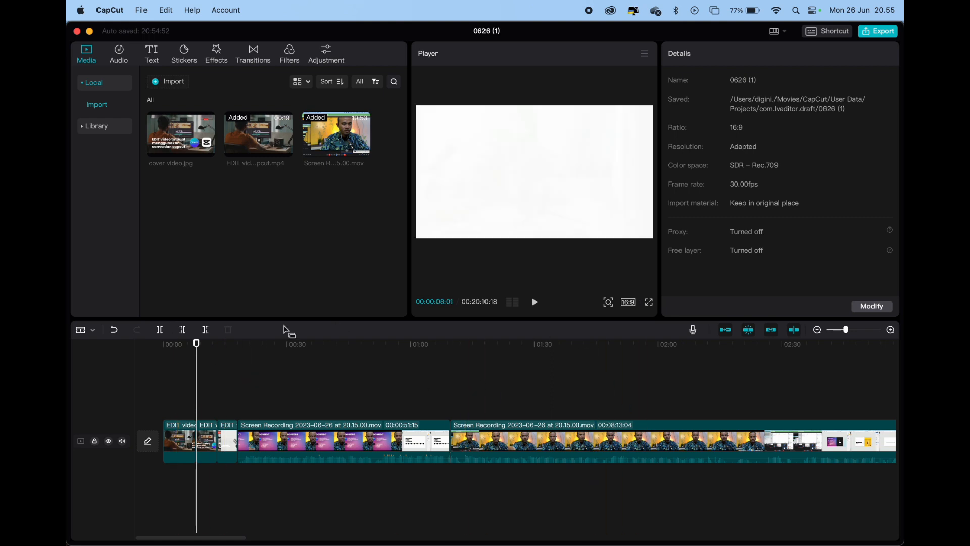
Move the short Content segment of the screen recording onto a separate track above the main one, at the timeline start
{"action": "scroll", "coordinate": [498, 416], "scroll_direction": "down", "scroll_amount": 2}
{"action": "scroll", "coordinate": [501, 417], "scroll_direction": "down", "scroll_amount": 1}
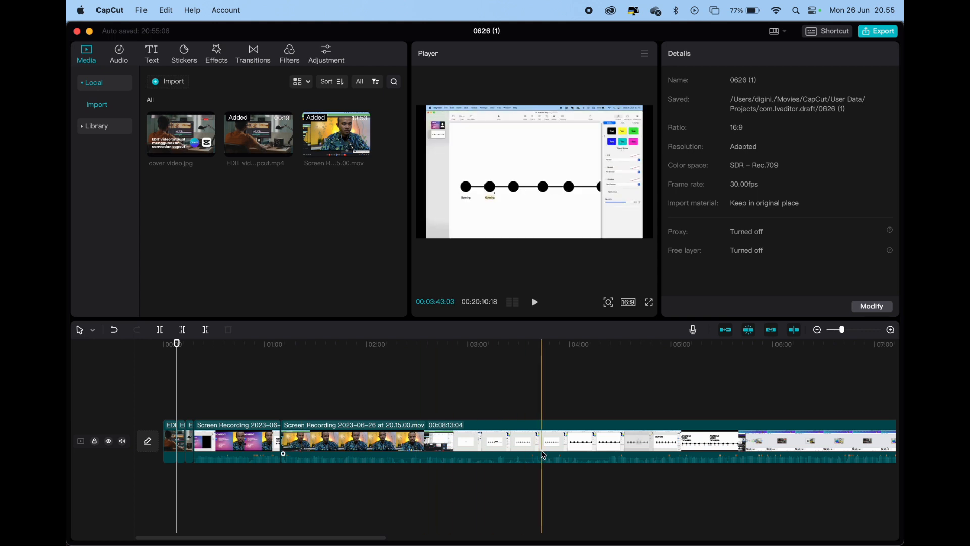
{"action": "scroll", "coordinate": [542, 452], "scroll_direction": "down", "scroll_amount": 3}
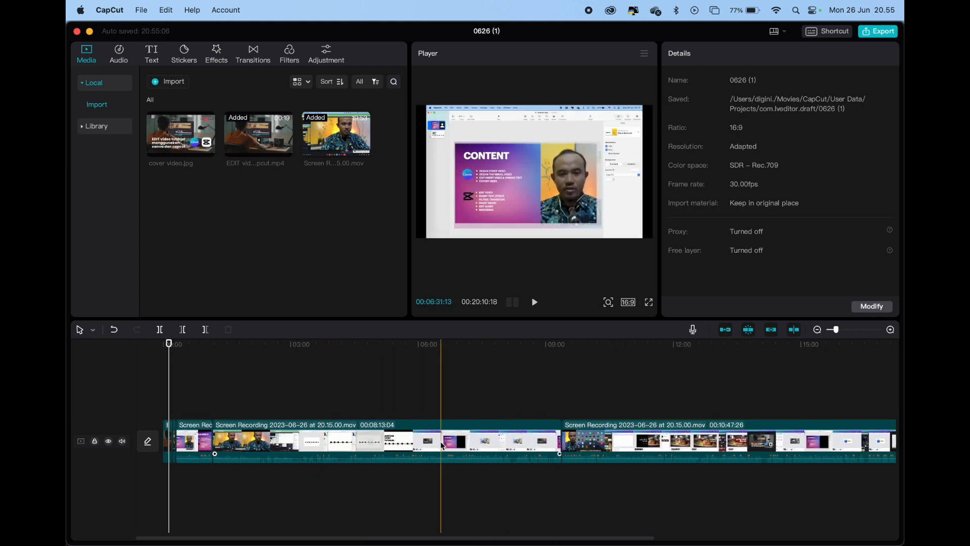
{"action": "left_click", "coordinate": [453, 443]}
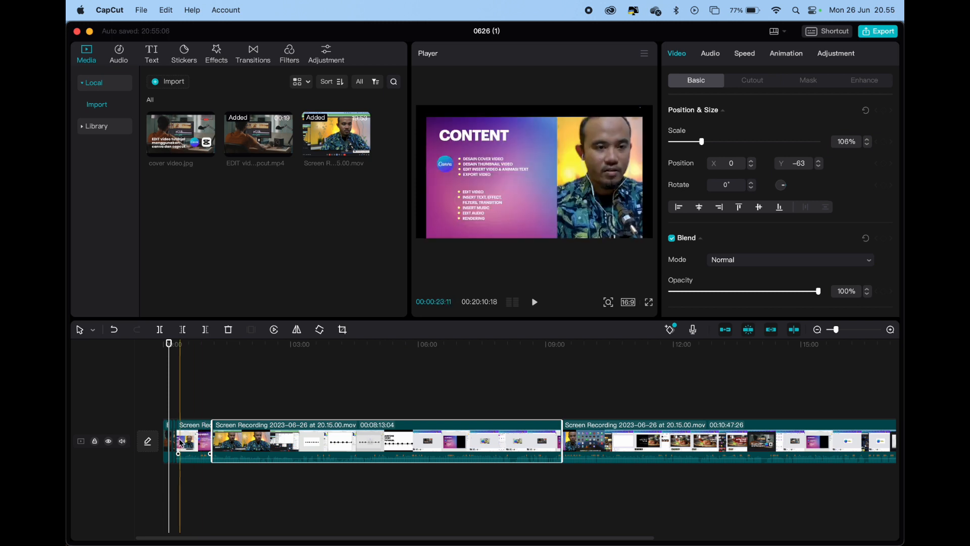
{"action": "left_click_drag", "start_coordinate": [188, 443], "coordinate": [176, 403]}
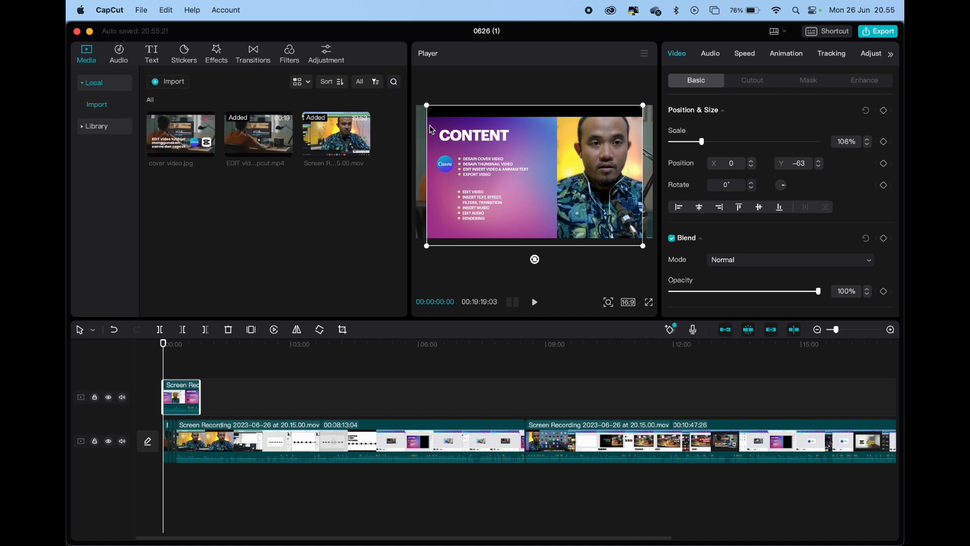
Enlarge the Content segment to 116% scale and reposition it at Y 55 so that it fills the frame
{"action": "left_click_drag", "start_coordinate": [427, 106], "coordinate": [417, 102]}
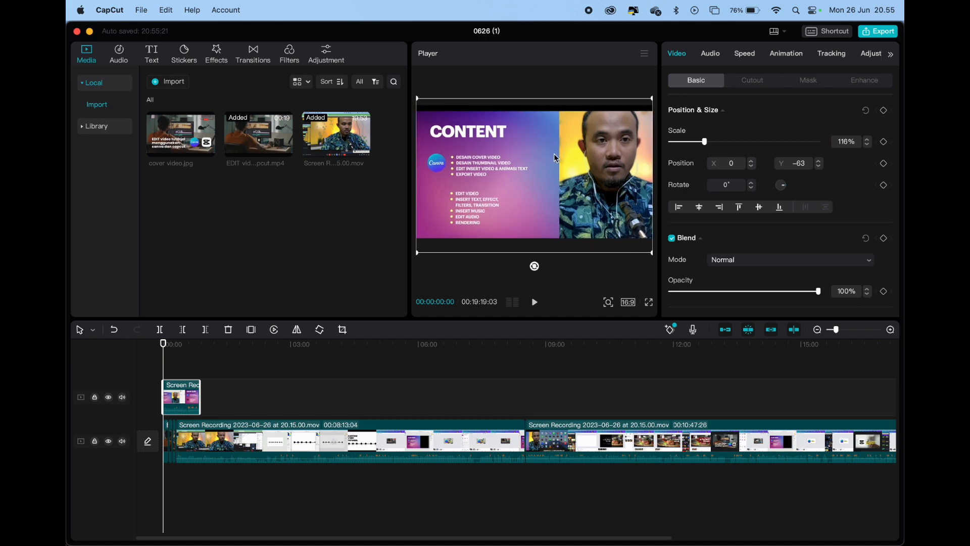
{"action": "left_click_drag", "start_coordinate": [532, 175], "coordinate": [534, 161]}
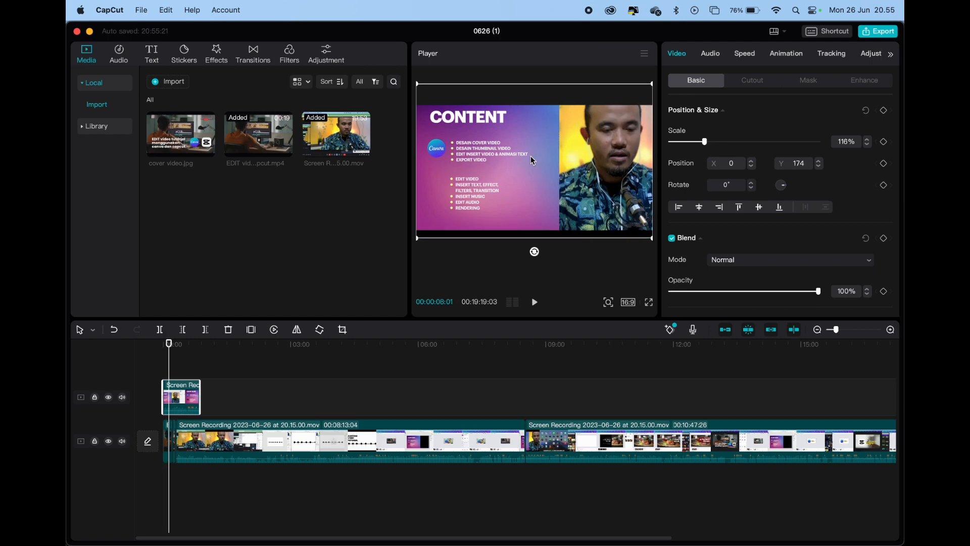
{"action": "left_click_drag", "start_coordinate": [533, 161], "coordinate": [536, 168]}
{"action": "left_click", "coordinate": [256, 390]}
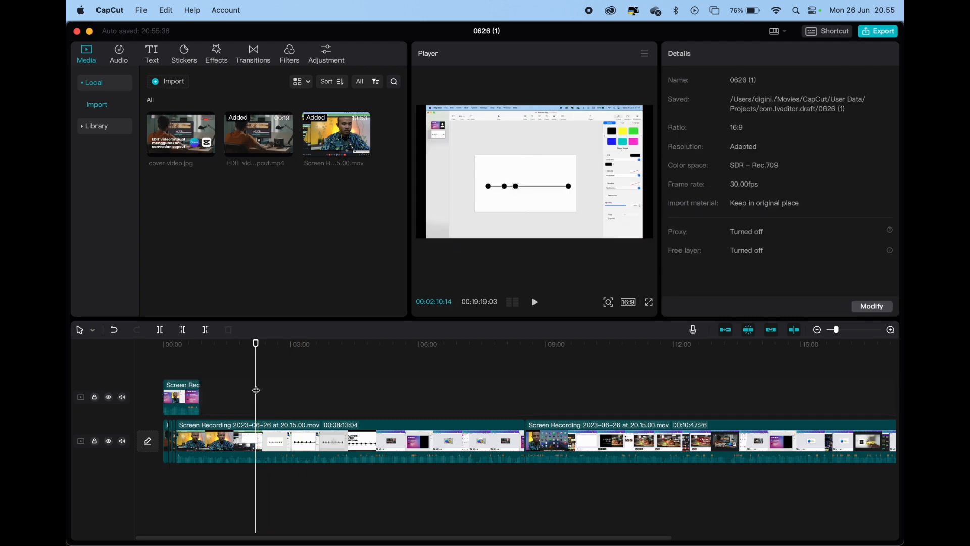
Shift the title pages and remaining recordings farther along the timeline and place the Content segment directly behind the opening cover
{"action": "scroll", "coordinate": [201, 438], "scroll_direction": "up", "scroll_amount": 4}
{"action": "scroll", "coordinate": [203, 438], "scroll_direction": "left", "scroll_amount": 3}
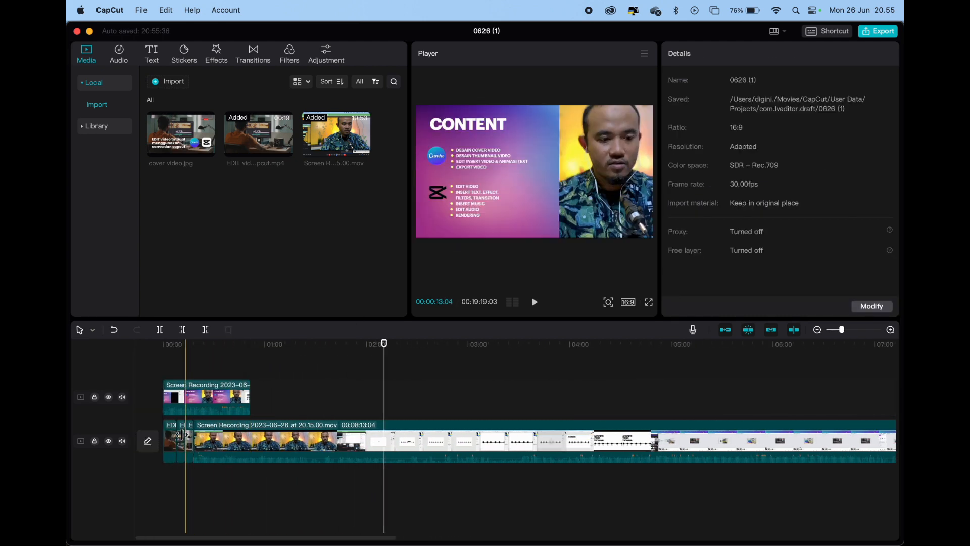
{"action": "left_click", "coordinate": [182, 439]}
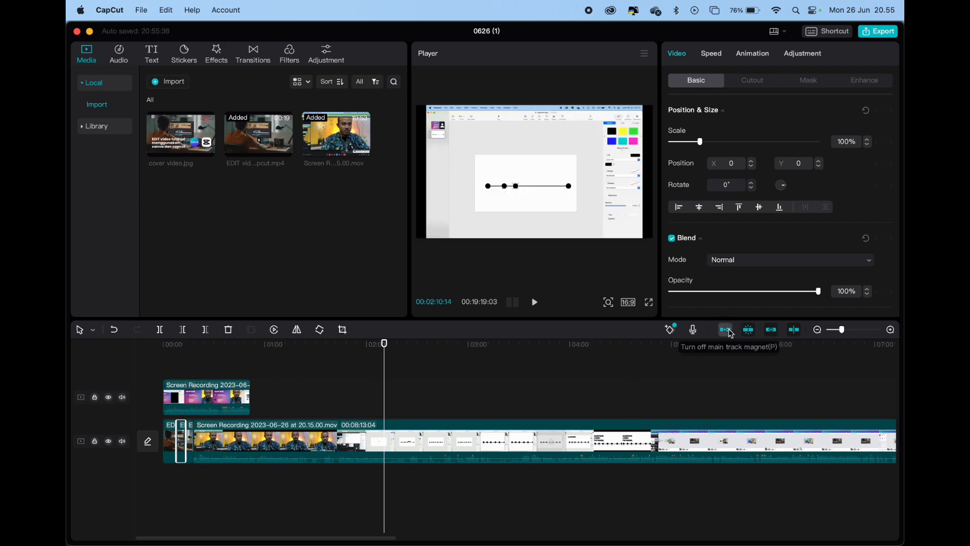
{"action": "left_click", "coordinate": [186, 432]}
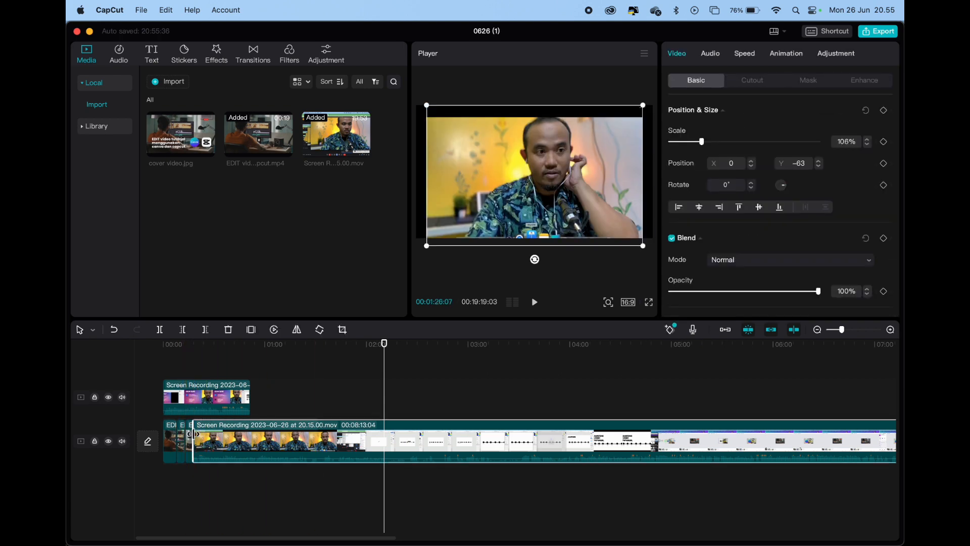
{"action": "left_click_drag", "start_coordinate": [216, 436], "coordinate": [331, 436]}
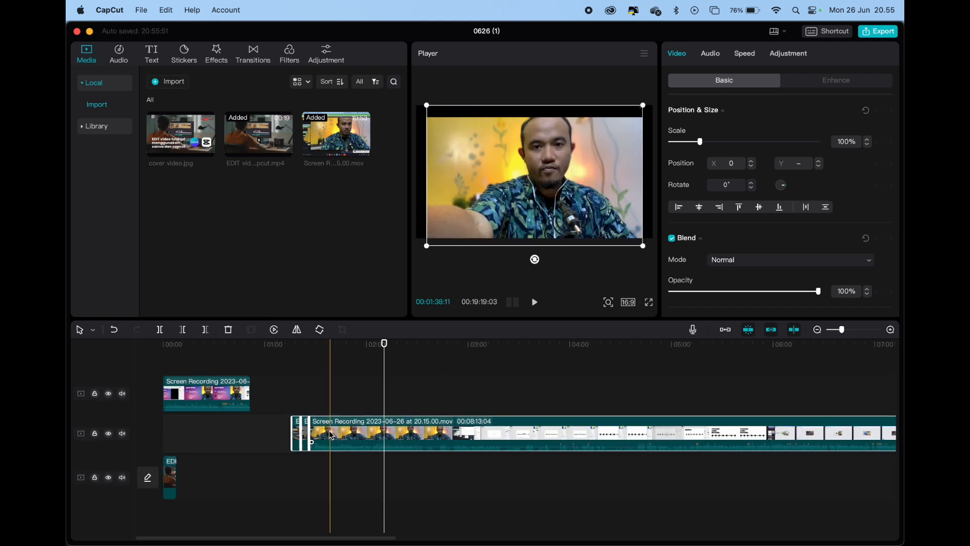
{"action": "left_click_drag", "start_coordinate": [219, 398], "coordinate": [238, 485]}
Move the Canva and CapCut title pages together onto the main track, directly behind the Content segment
{"action": "left_click", "coordinate": [297, 397]}
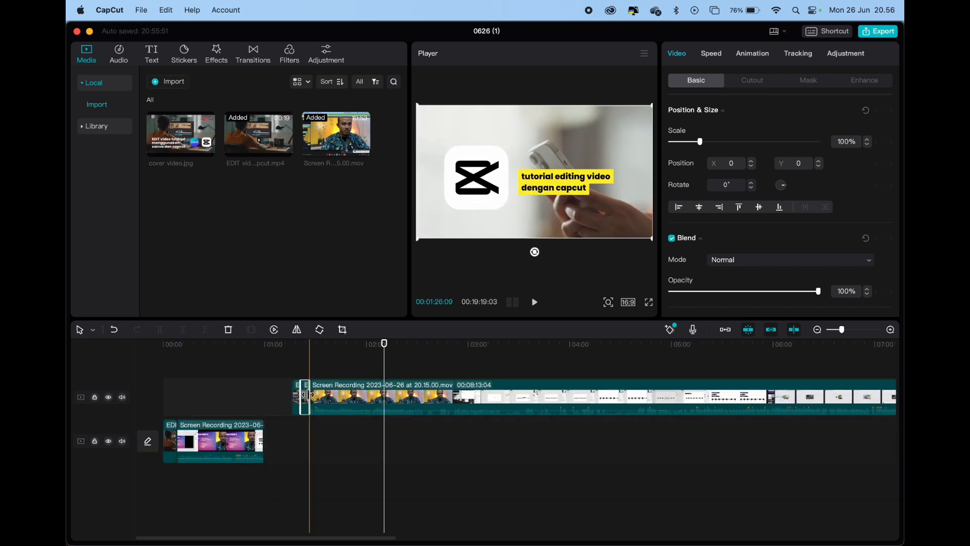
{"action": "left_click_drag", "start_coordinate": [283, 404], "coordinate": [301, 386]}
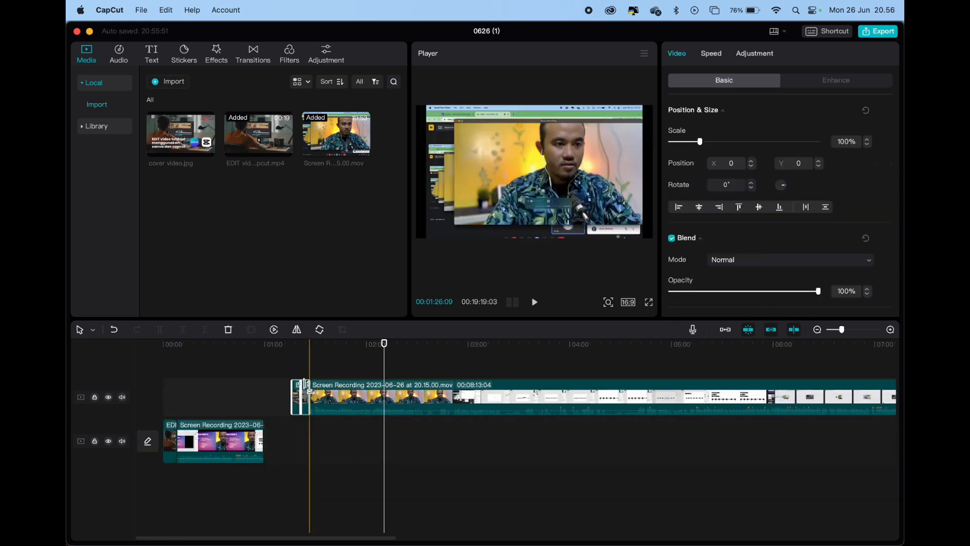
{"action": "key", "text": "super+z"}
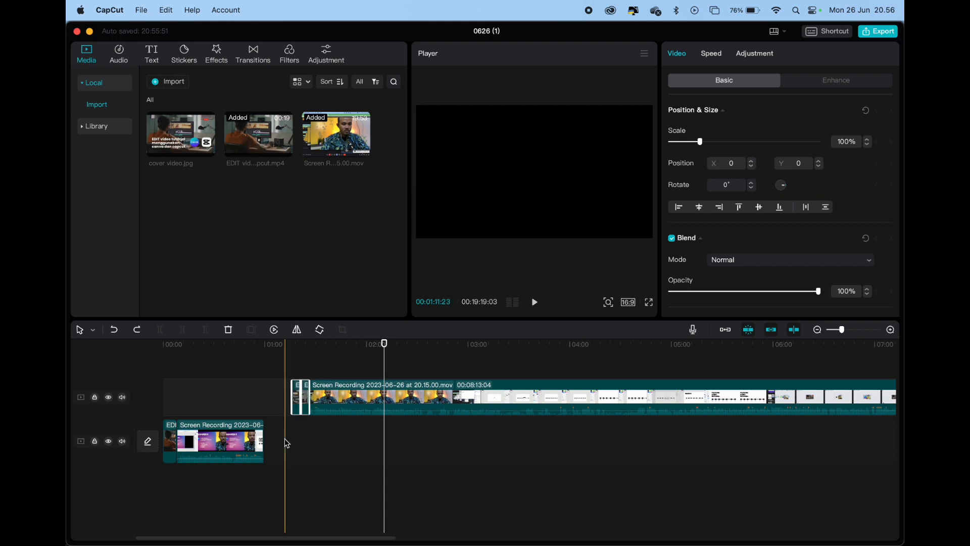
{"action": "left_click", "coordinate": [93, 329]}
{"action": "left_click", "coordinate": [101, 349]}
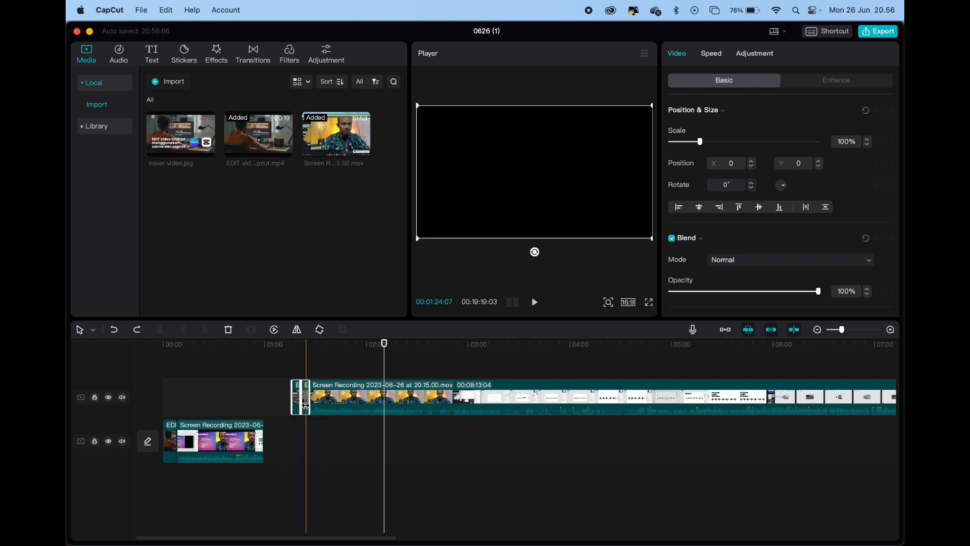
{"action": "scroll", "coordinate": [287, 394], "scroll_direction": "up", "scroll_amount": 3}
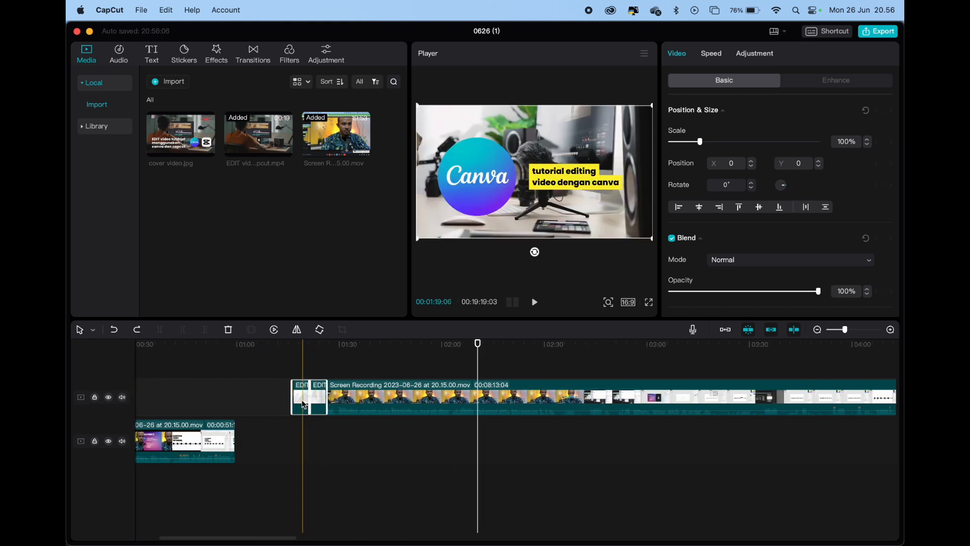
{"action": "left_click_drag", "start_coordinate": [303, 404], "coordinate": [247, 442]}
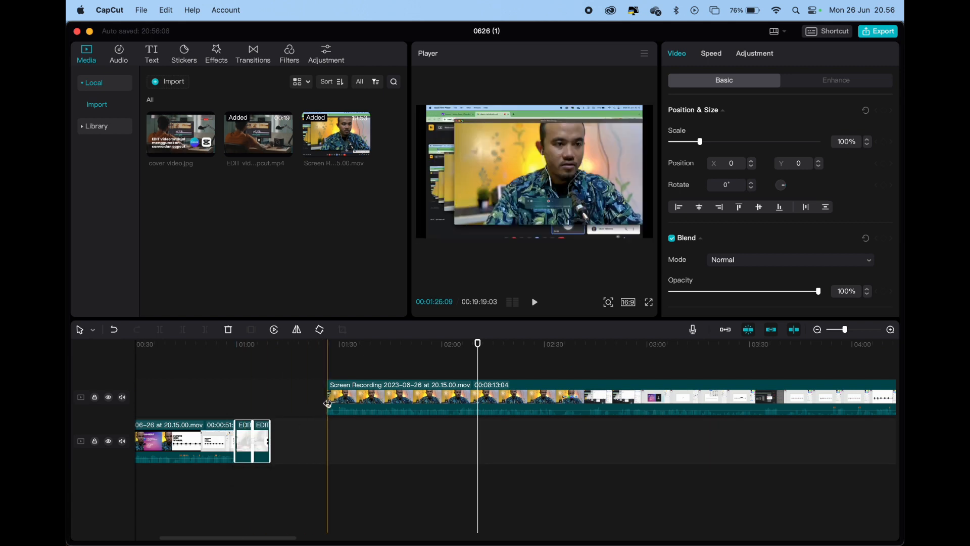
Move the 00:08:13:04 recording clip up to the end of the title pages and play the change from opening cover to Content
{"action": "left_click", "coordinate": [339, 399]}
{"action": "left_click_drag", "start_coordinate": [349, 401], "coordinate": [314, 403]}
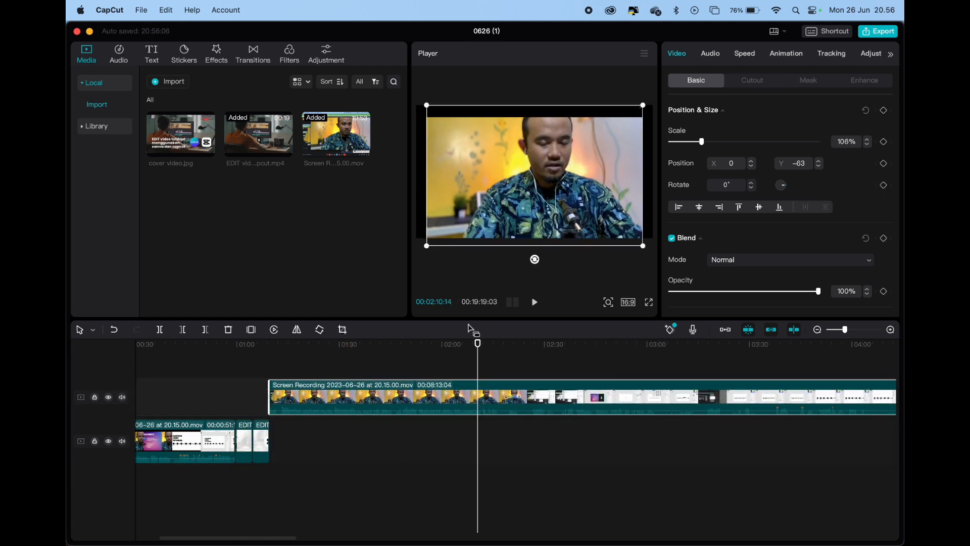
{"action": "left_click_drag", "start_coordinate": [477, 342], "coordinate": [181, 376]}
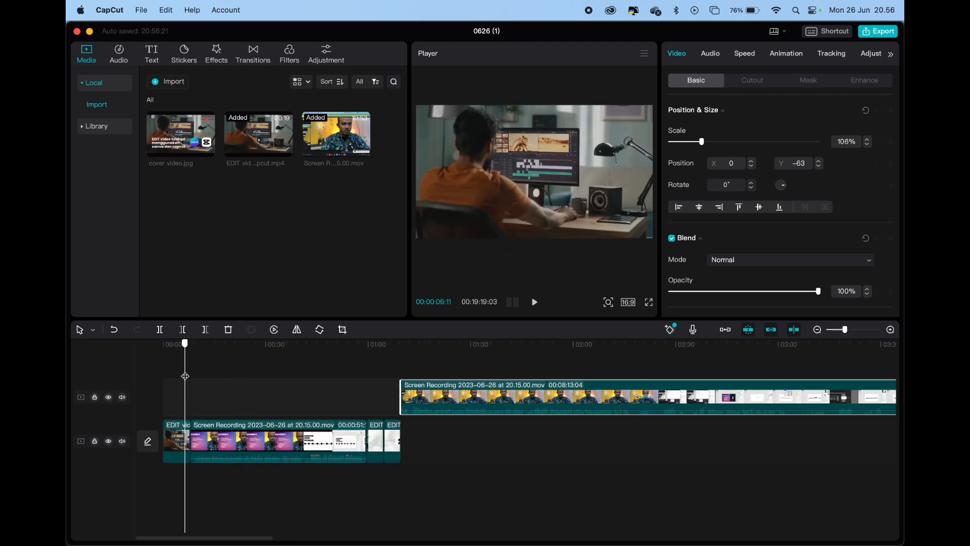
{"action": "key", "text": "space"}
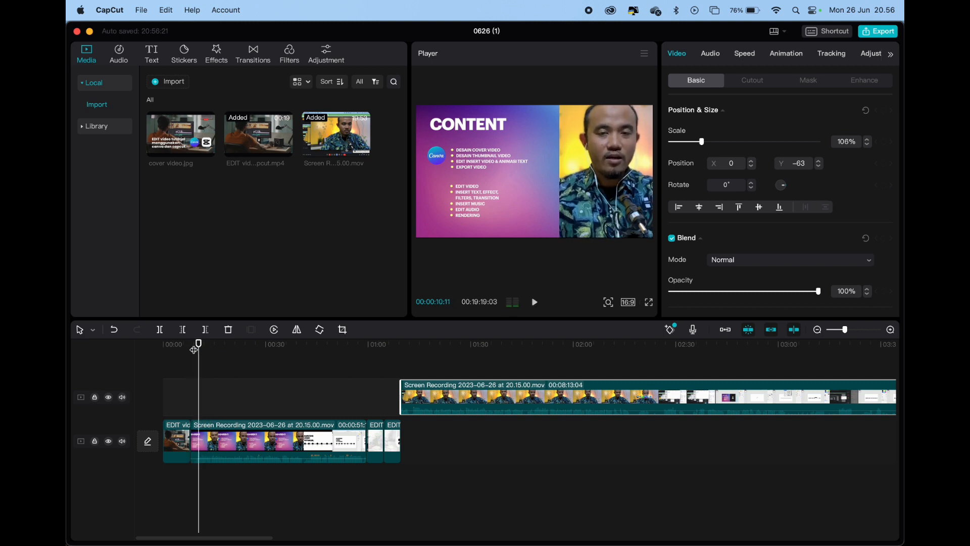
Trim the start of the Content segment, keep it directly behind the opening cover, and play the timeline from the start
{"action": "left_click_drag", "start_coordinate": [194, 433], "coordinate": [215, 434]}
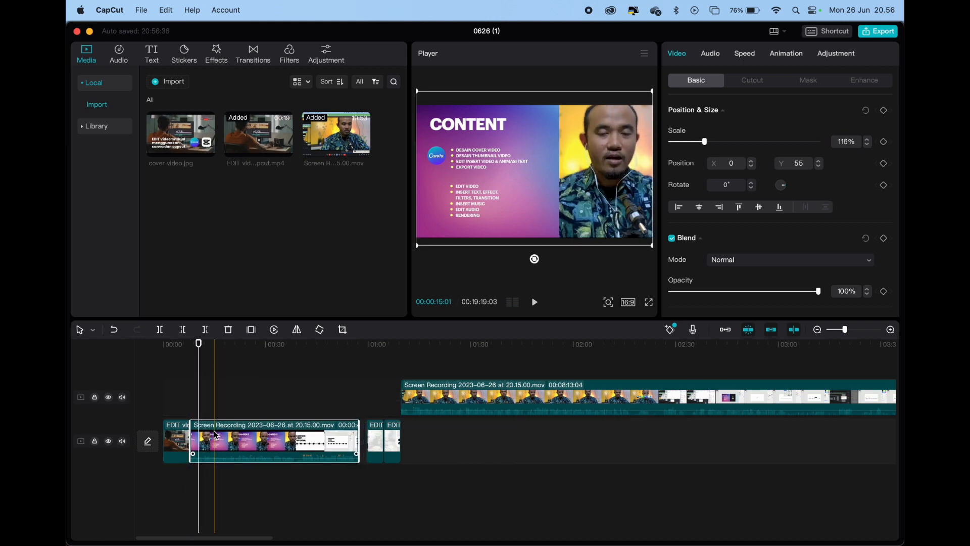
{"action": "left_click_drag", "start_coordinate": [199, 345], "coordinate": [164, 346]}
{"action": "key", "text": "space"}
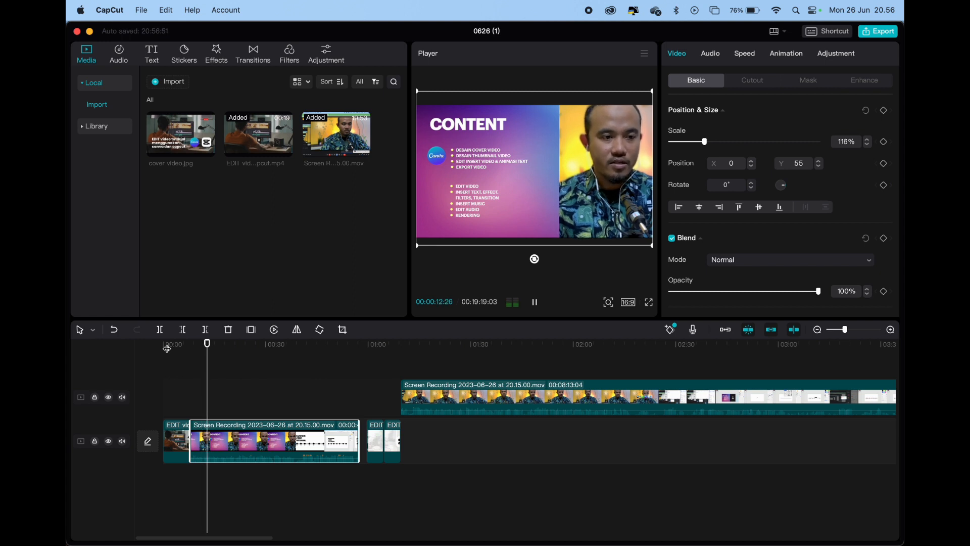
Place the Canva title page directly behind Content, followed by the 00:08:13:04 recording, and move the CapCut title page farther along the timeline
{"action": "mouse_move", "coordinate": [433, 400]}
{"action": "left_mouse_down"}
{"action": "mouse_move", "coordinate": [399, 399]}
{"action": "mouse_move", "coordinate": [431, 399]}
{"action": "left_mouse_up"}
{"action": "left_click_drag", "start_coordinate": [380, 437], "coordinate": [505, 391]}
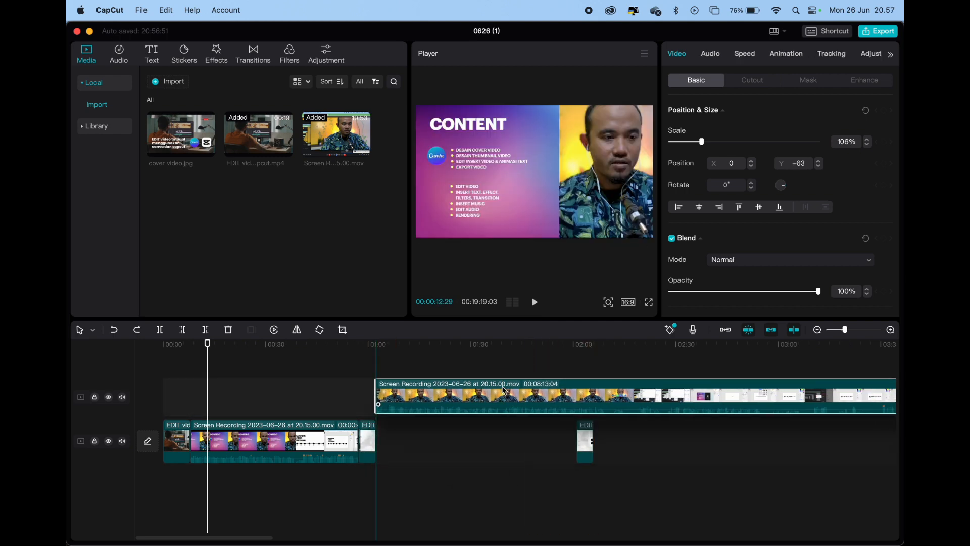
{"action": "scroll", "coordinate": [642, 432], "scroll_direction": "down", "scroll_amount": 5}
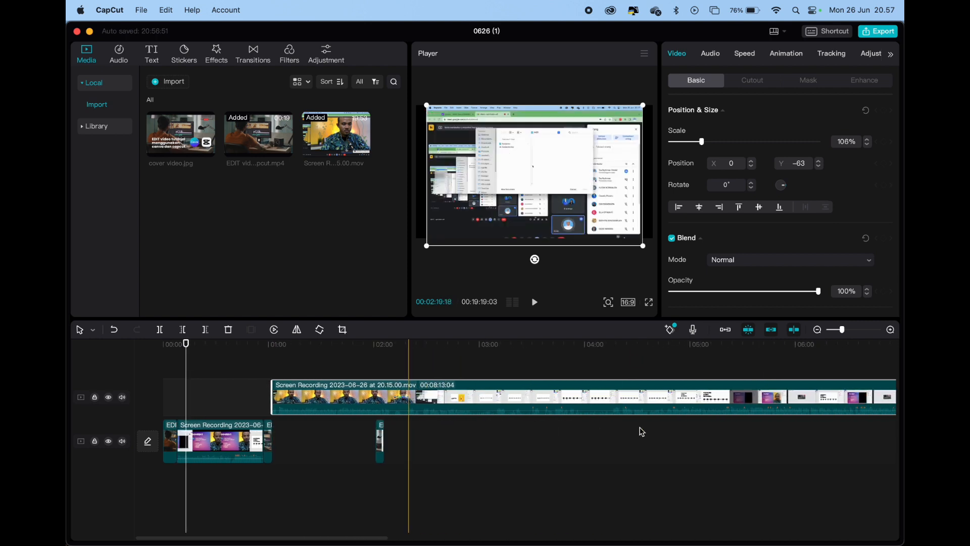
{"action": "scroll", "coordinate": [642, 432], "scroll_direction": "down", "scroll_amount": 1}
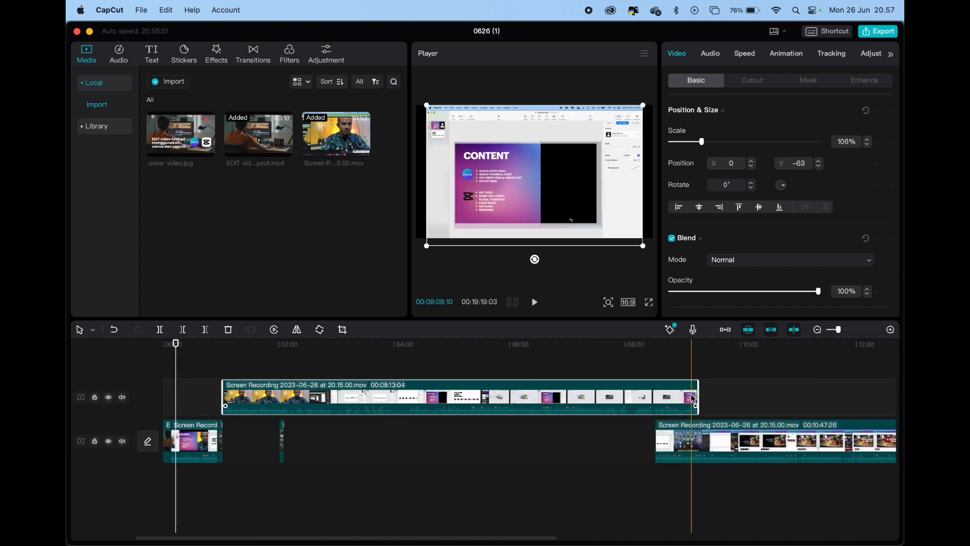
{"action": "left_click", "coordinate": [282, 440]}
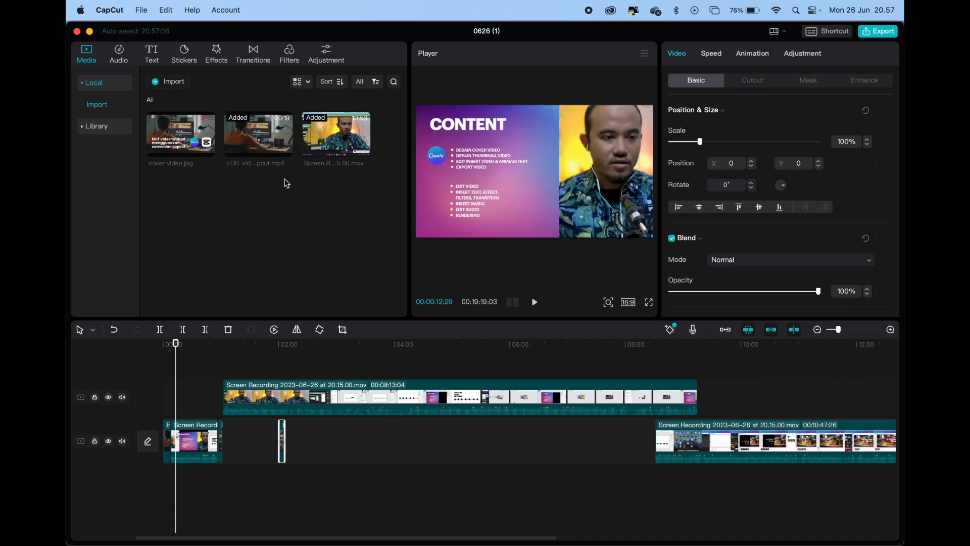
Apply the Betamax video effect to the 00:08:13:04 recording clip
{"action": "left_click", "coordinate": [120, 58]}
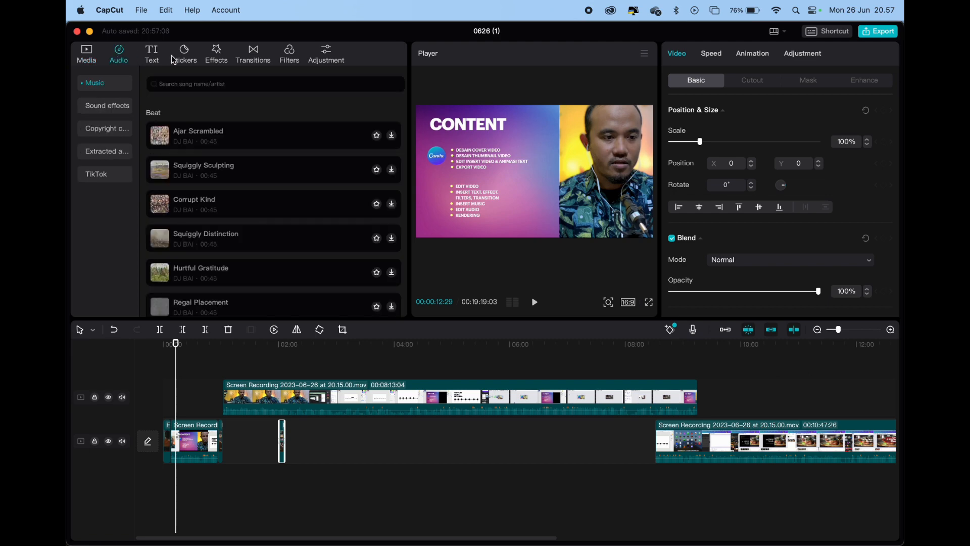
{"action": "left_click", "coordinate": [151, 55]}
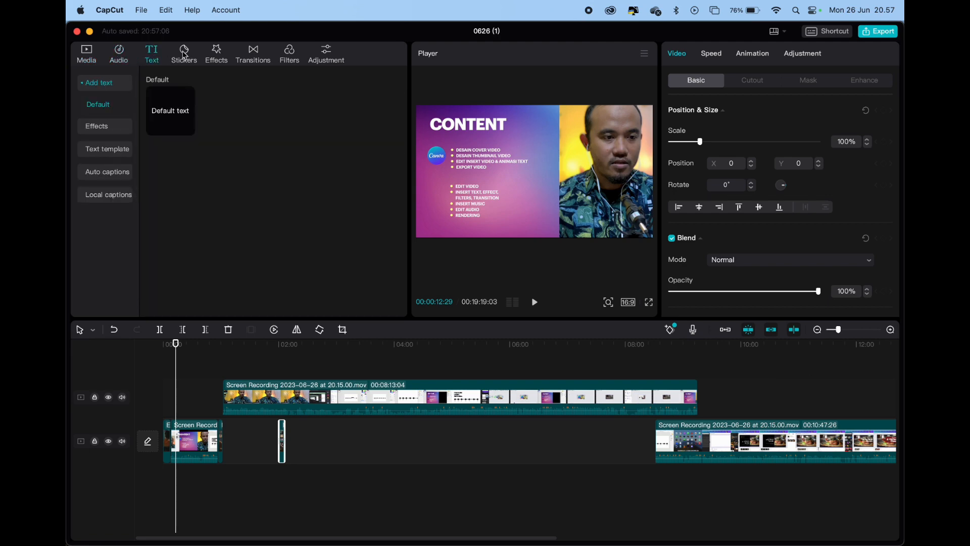
{"action": "left_click", "coordinate": [185, 54]}
{"action": "left_click", "coordinate": [217, 55]}
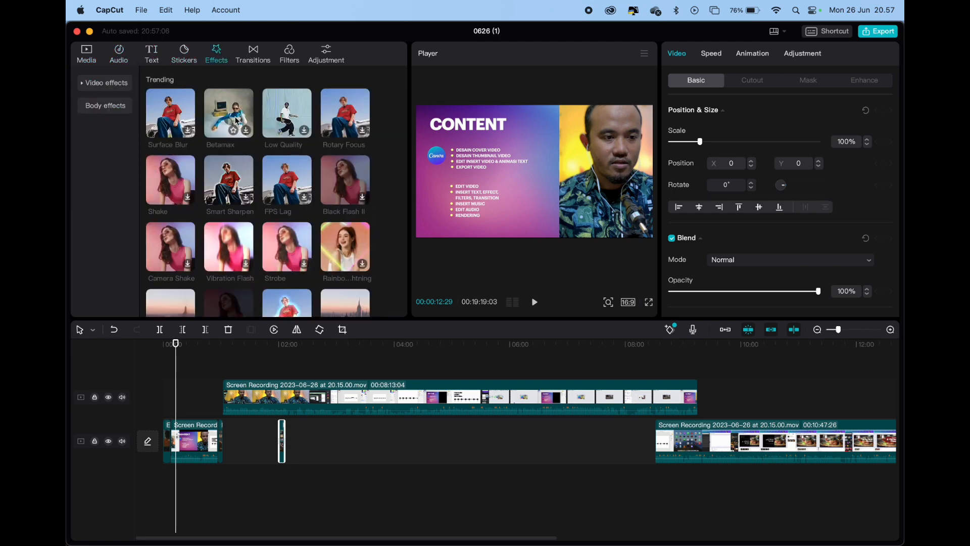
{"action": "left_click", "coordinate": [236, 120]}
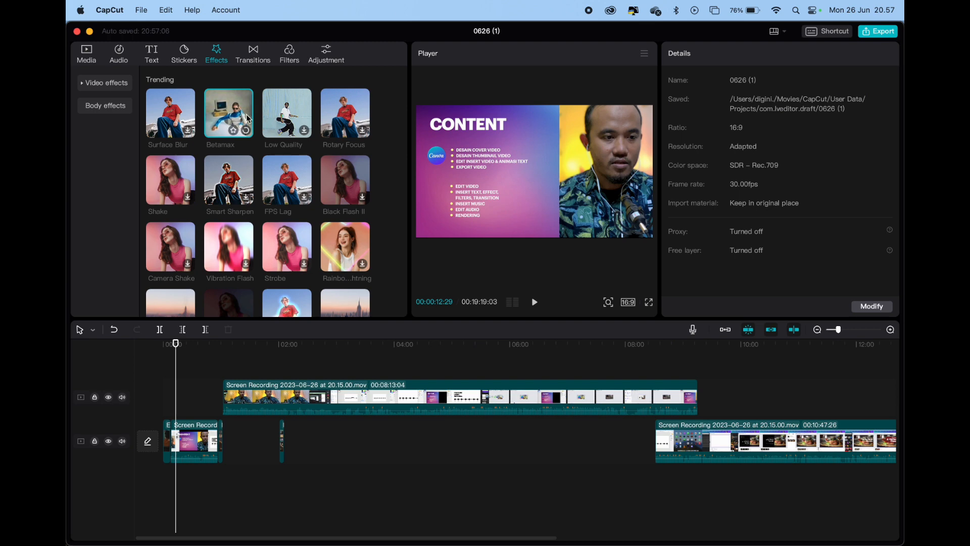
{"action": "left_click_drag", "start_coordinate": [236, 117], "coordinate": [242, 350]}
{"action": "left_click_drag", "start_coordinate": [224, 410], "coordinate": [254, 390]}
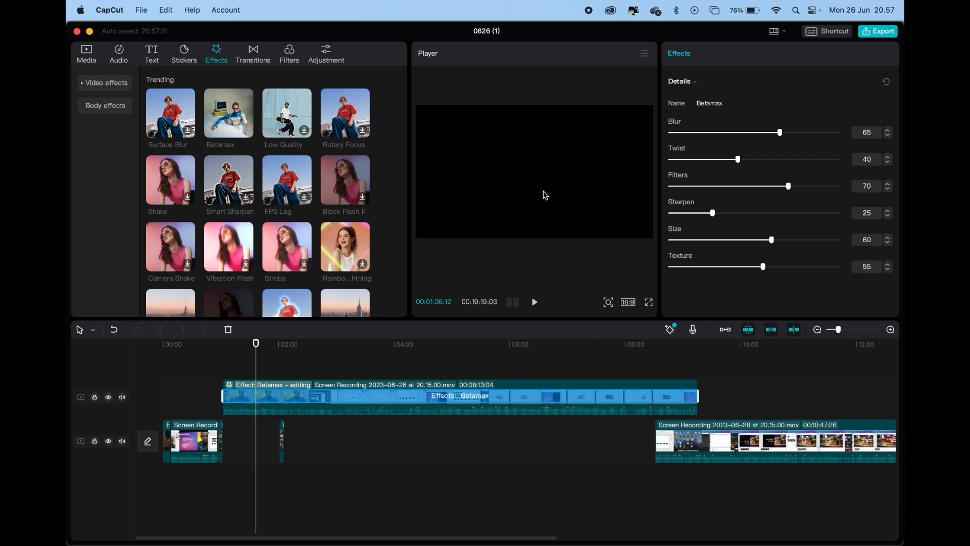
Undo the Betamax effect on the 00:08:13:04 recording clip
{"action": "left_click_drag", "start_coordinate": [281, 116], "coordinate": [288, 138]}
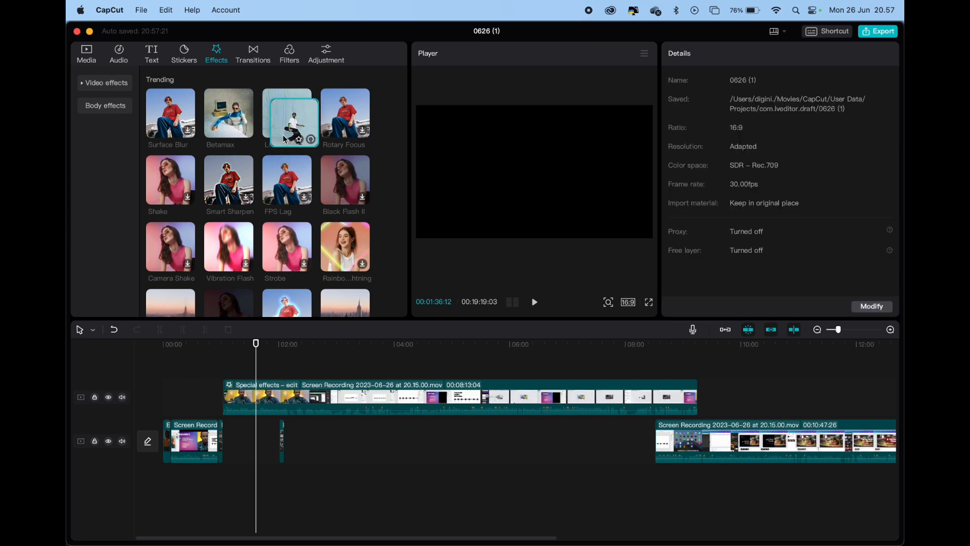
{"action": "left_click", "coordinate": [275, 402]}
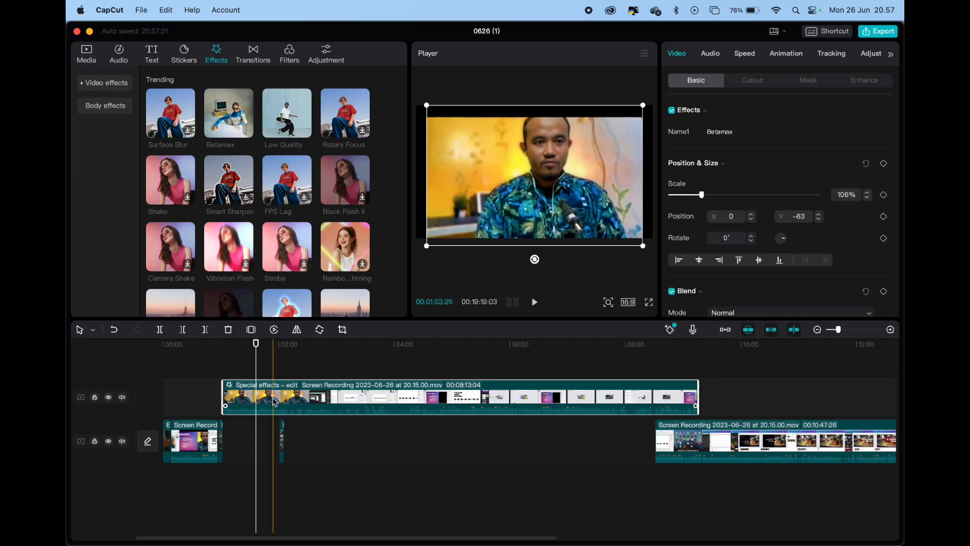
{"action": "key", "text": "super+z"}
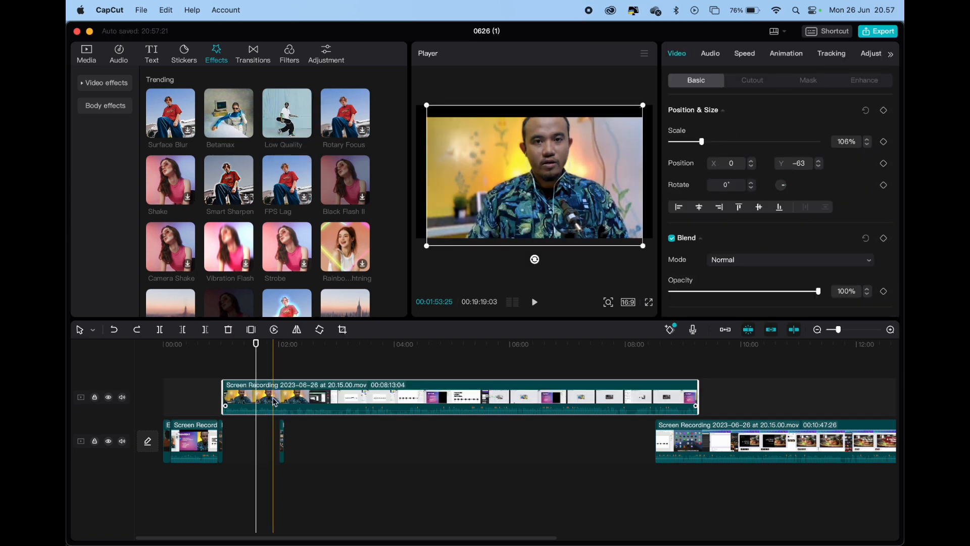
Preview the Shake video effect and undo the last move of the 00:08:13:04 recording clip
{"action": "left_click", "coordinate": [169, 180]}
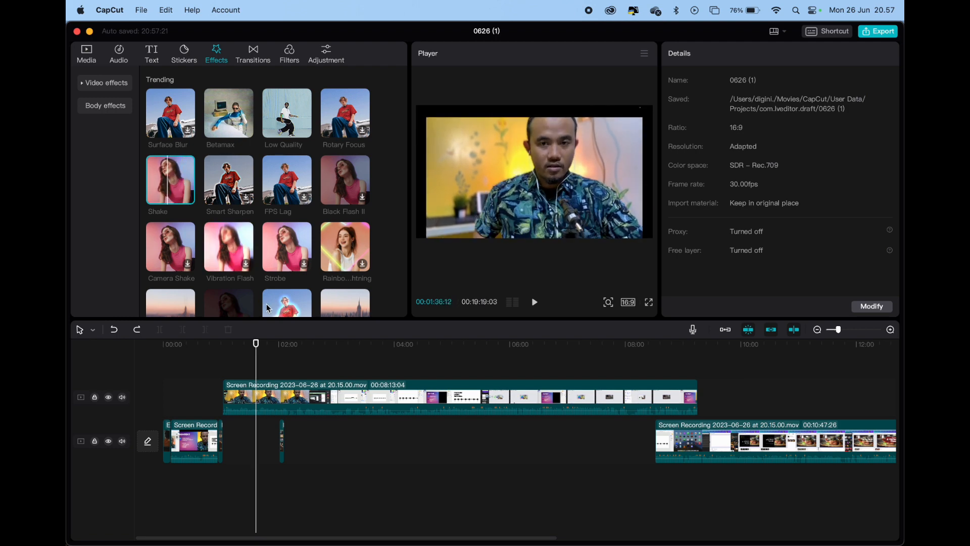
{"action": "key", "text": "super+z"}
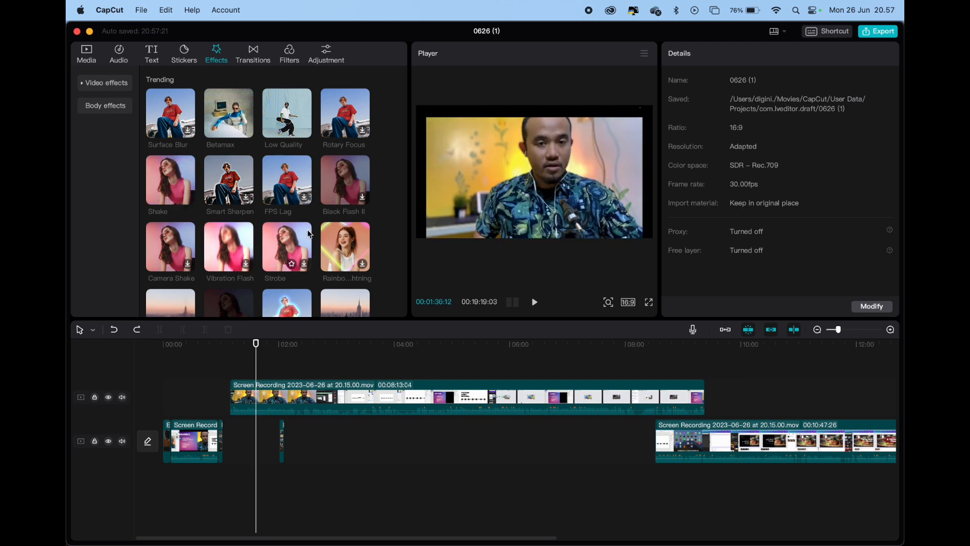
{"action": "scroll", "coordinate": [303, 263], "scroll_direction": "down", "scroll_amount": 2}
{"action": "left_click_drag", "start_coordinate": [280, 375], "coordinate": [279, 379]}
{"action": "left_click_drag", "start_coordinate": [256, 343], "coordinate": [263, 366]}
{"action": "key", "text": "super+z"}
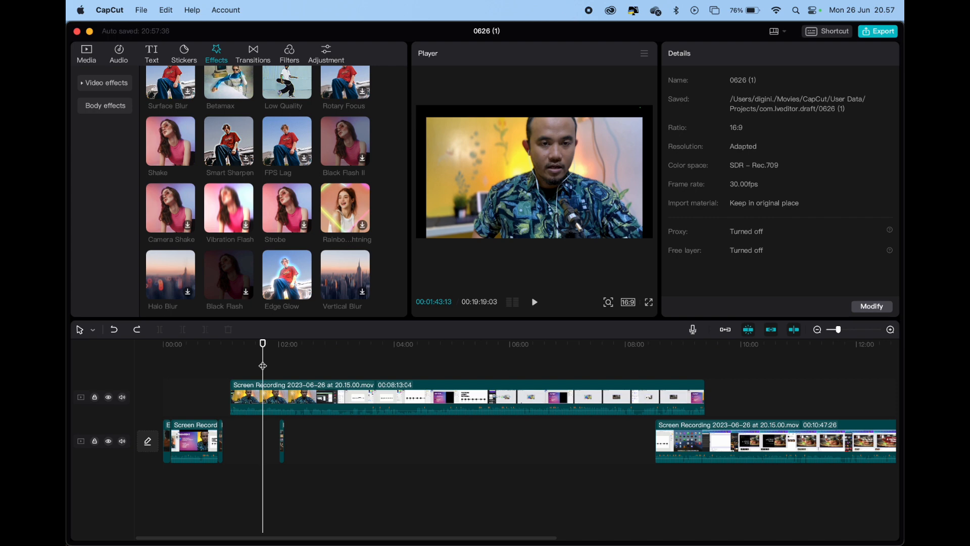
Look through the trending transitions and the featured filters
{"action": "left_click", "coordinate": [253, 55]}
{"action": "mouse_move", "coordinate": [238, 110]}
{"action": "left_mouse_down"}
{"action": "mouse_move", "coordinate": [259, 324]}
{"action": "mouse_move", "coordinate": [228, 410]}
{"action": "mouse_move", "coordinate": [275, 142]}
{"action": "mouse_move", "coordinate": [269, 113]}
{"action": "left_mouse_up"}
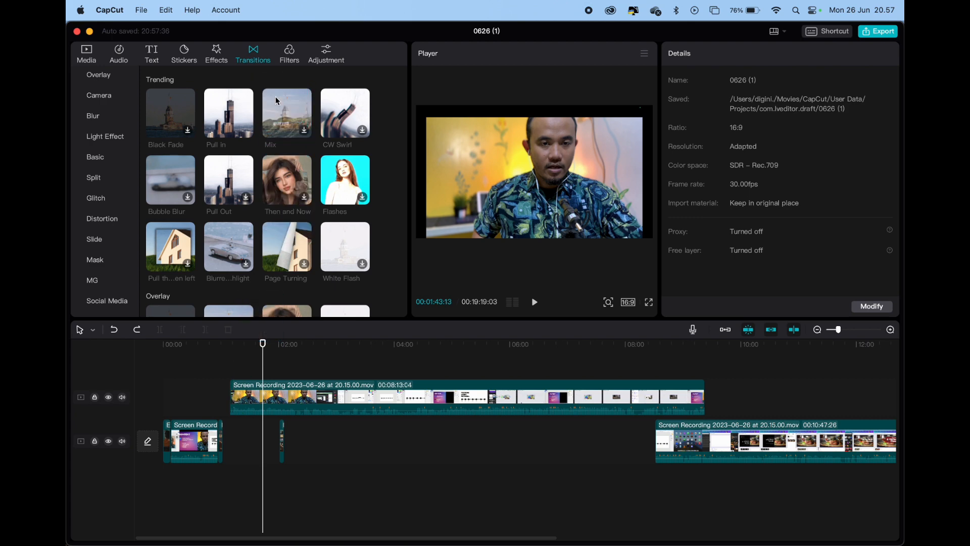
{"action": "left_click", "coordinate": [295, 58]}
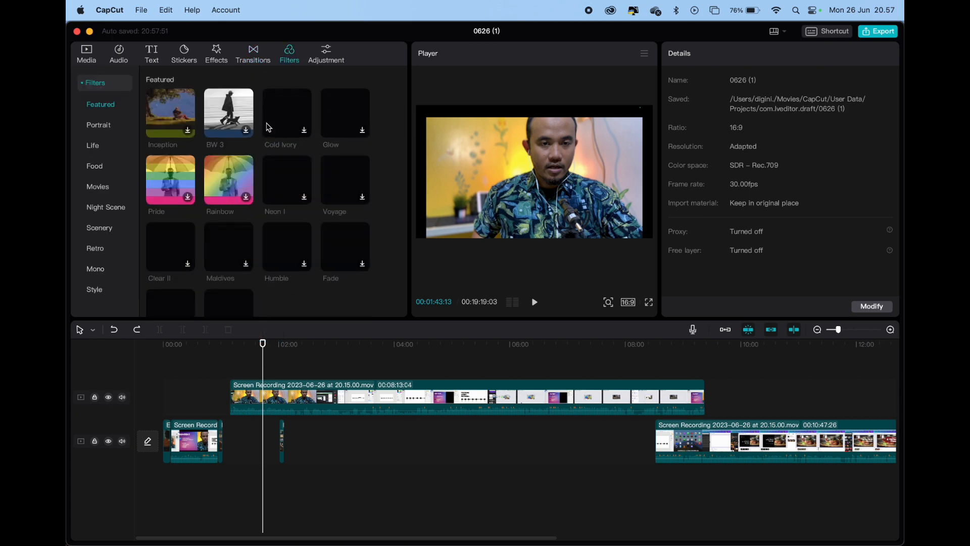
{"action": "scroll", "coordinate": [273, 126], "scroll_direction": "down", "scroll_amount": 1}
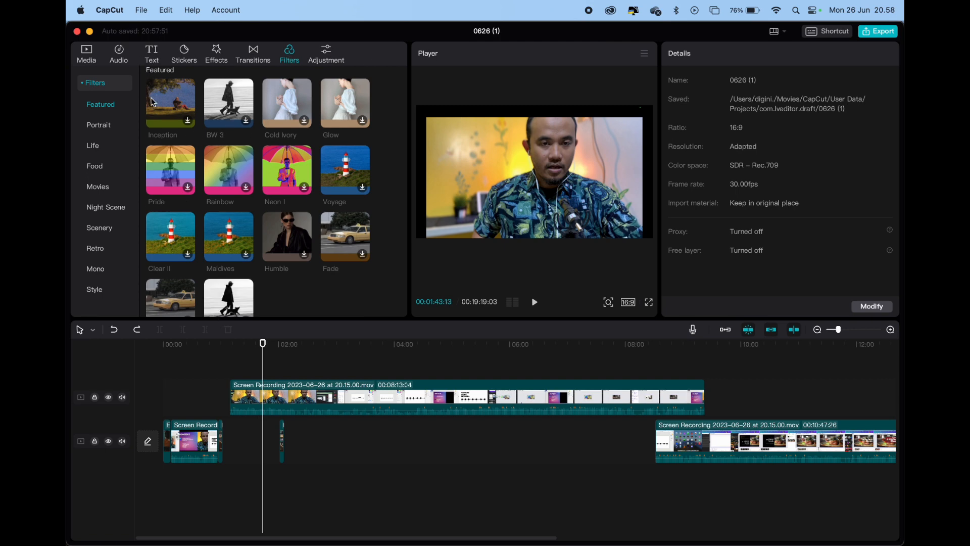
Examine the audio library's music, sound effects, copyright and extracted audio sections
{"action": "left_click", "coordinate": [119, 53]}
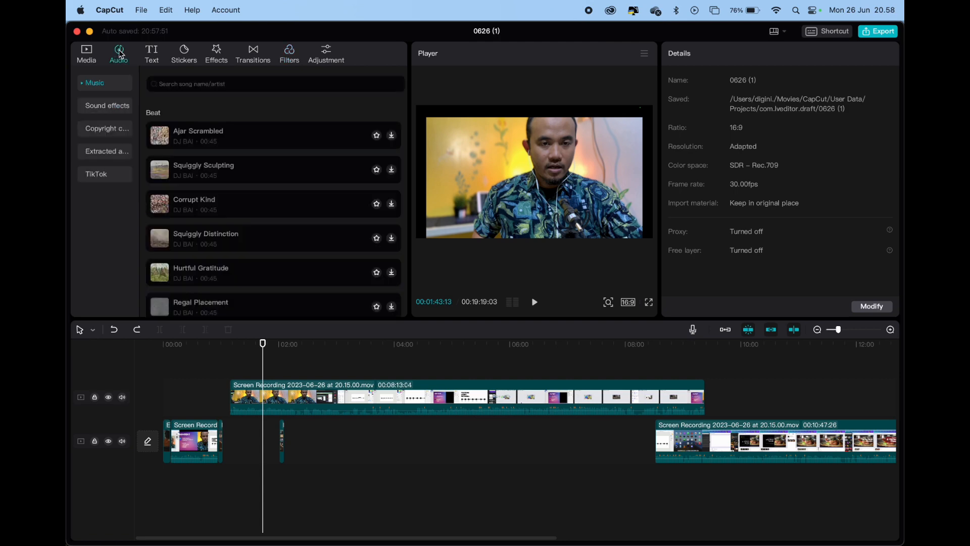
{"action": "left_click", "coordinate": [108, 108]}
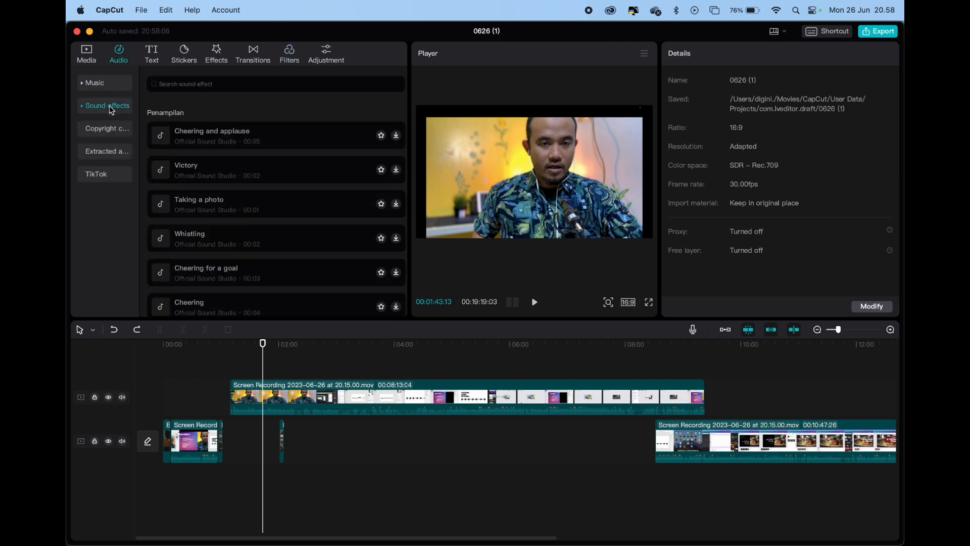
{"action": "scroll", "coordinate": [223, 174], "scroll_direction": "down", "scroll_amount": 3}
{"action": "scroll", "coordinate": [223, 174], "scroll_direction": "up", "scroll_amount": 3}
{"action": "scroll", "coordinate": [222, 176], "scroll_direction": "down", "scroll_amount": 3}
{"action": "scroll", "coordinate": [223, 176], "scroll_direction": "up", "scroll_amount": 3}
{"action": "left_click", "coordinate": [109, 129]}
{"action": "left_click", "coordinate": [116, 152]}
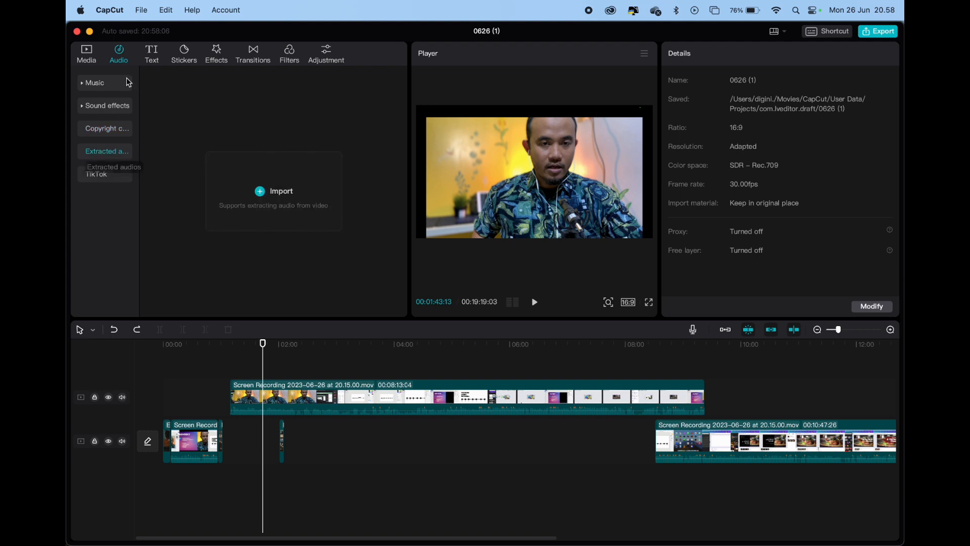
{"action": "left_click", "coordinate": [105, 107]}
{"action": "left_click", "coordinate": [84, 87]}
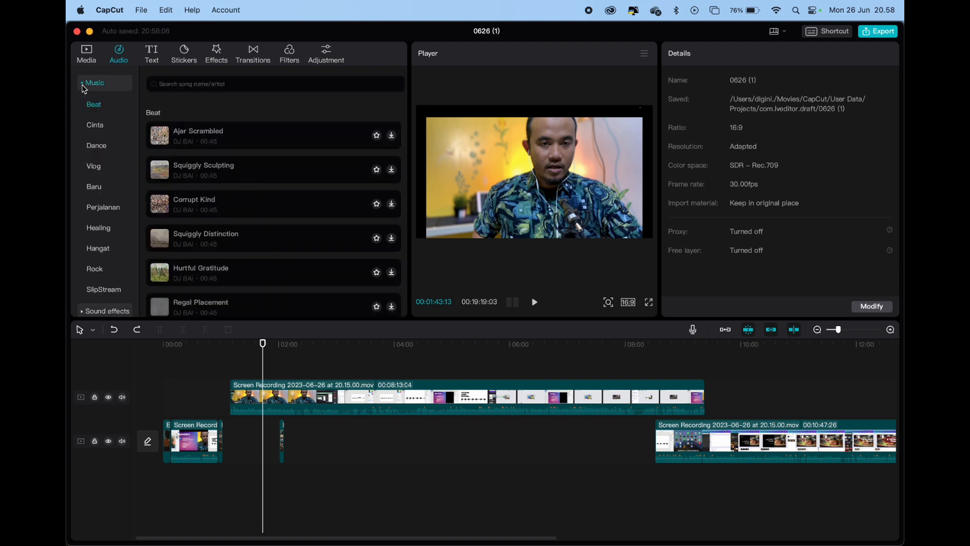
Look at the Cinta and Vlog music, raise the sound volume, and preview Squiggly Distinction, Palatable Assertion and Present Planning
{"action": "left_click", "coordinate": [106, 126]}
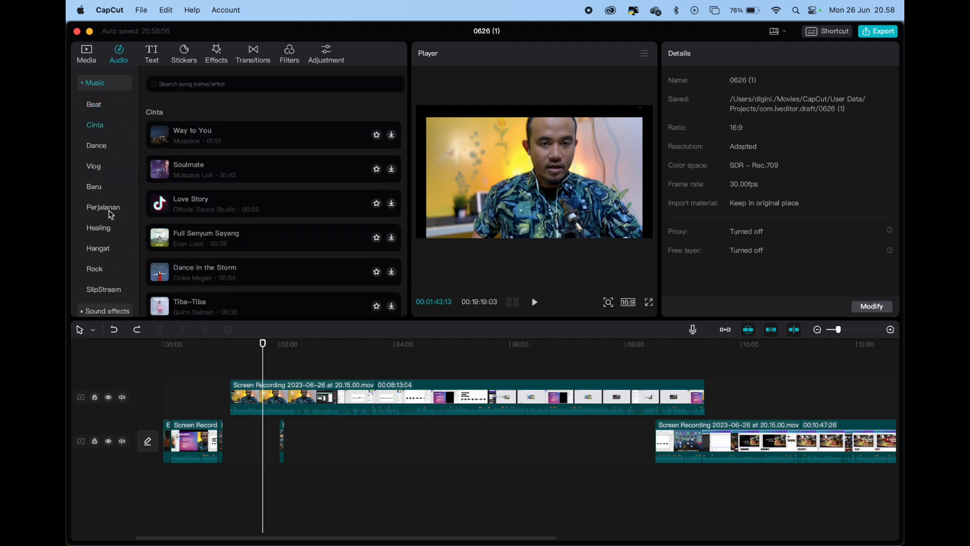
{"action": "left_click", "coordinate": [94, 166]}
{"action": "left_click", "coordinate": [206, 144]}
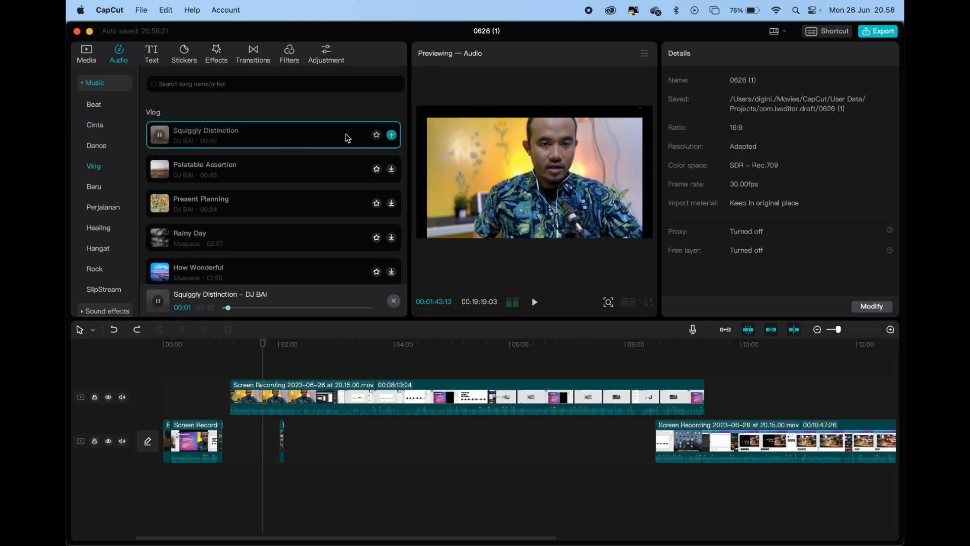
{"action": "key", "text": "XF86AudioRaiseVolume"}
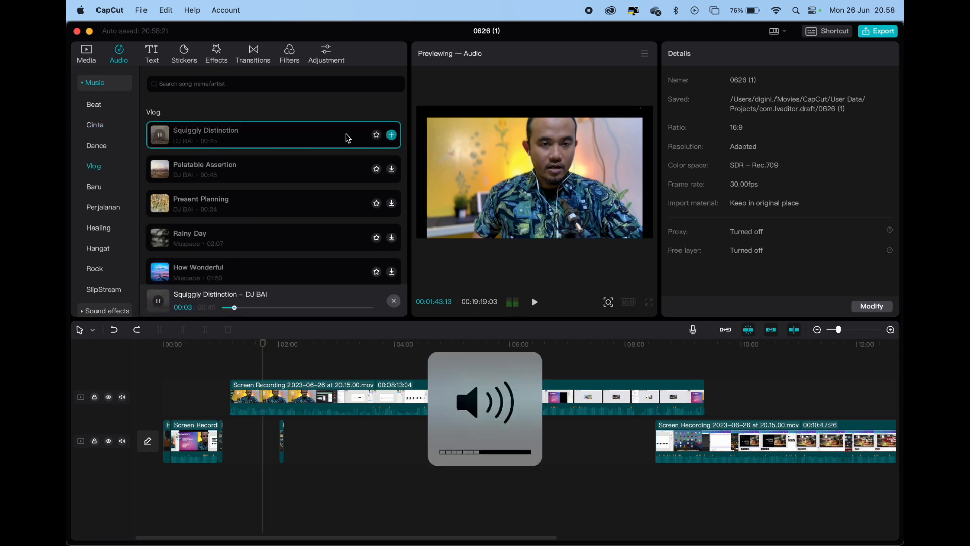
{"action": "left_click", "coordinate": [302, 139]}
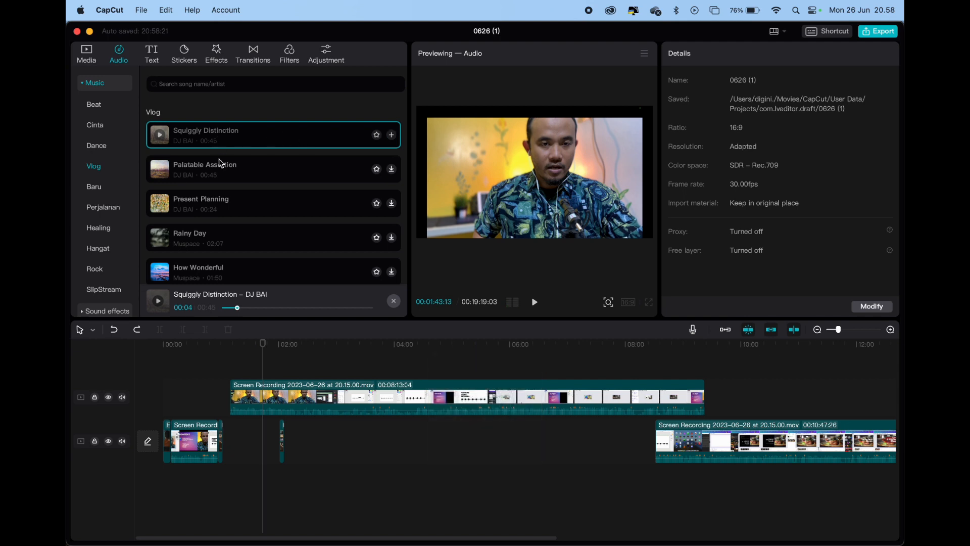
{"action": "left_click", "coordinate": [220, 173]}
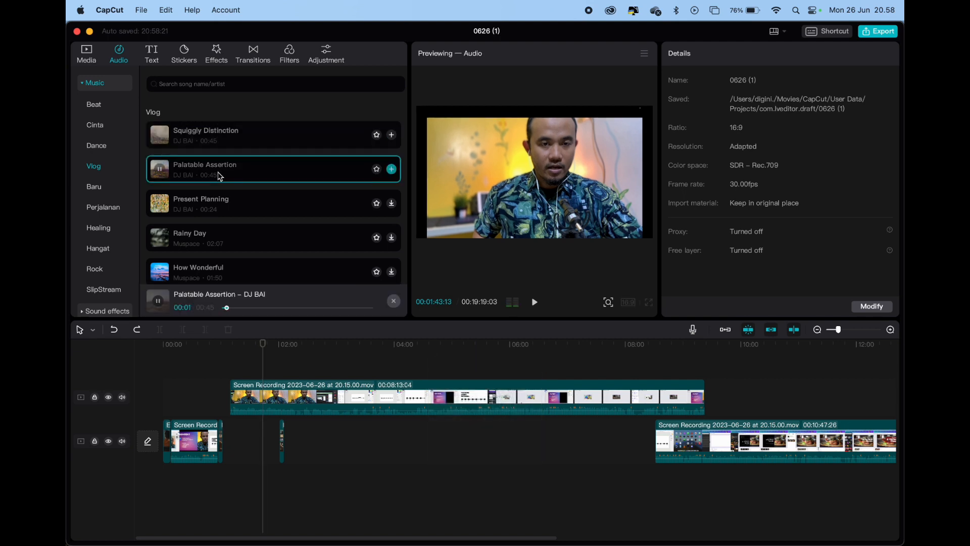
{"action": "left_click", "coordinate": [218, 202]}
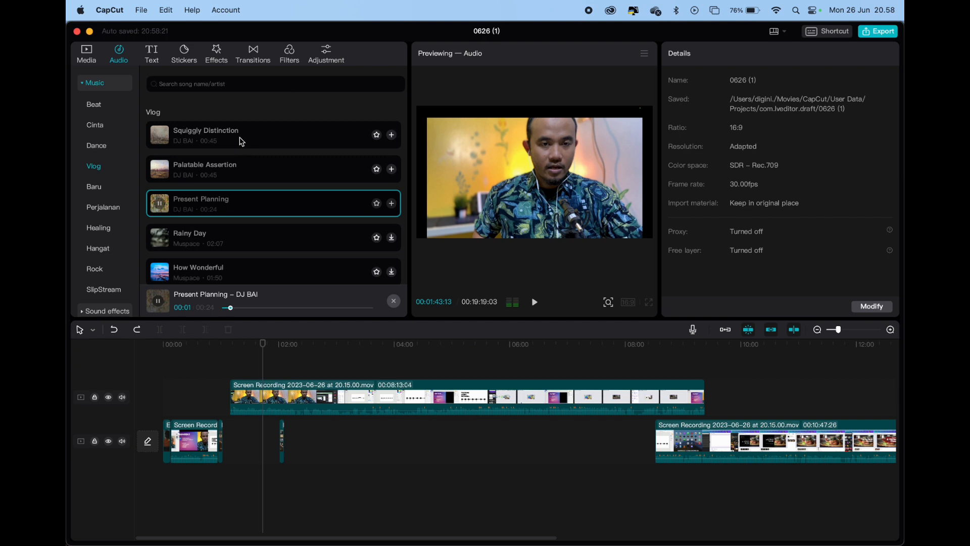
Add the Squiggly Distinction music track beneath the video clips at the start of the timeline
{"action": "left_click", "coordinate": [242, 142]}
{"action": "mouse_move", "coordinate": [237, 141]}
{"action": "left_mouse_down"}
{"action": "mouse_move", "coordinate": [260, 349]}
{"action": "mouse_move", "coordinate": [202, 493]}
{"action": "mouse_move", "coordinate": [158, 487]}
{"action": "mouse_move", "coordinate": [167, 482]}
{"action": "left_mouse_up"}
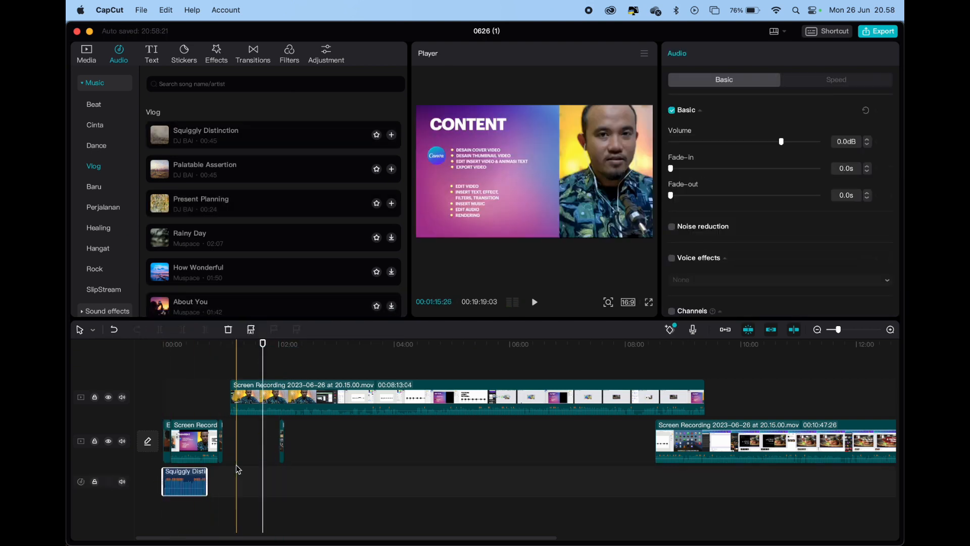
{"action": "left_click", "coordinate": [213, 482]}
{"action": "left_click", "coordinate": [184, 485]}
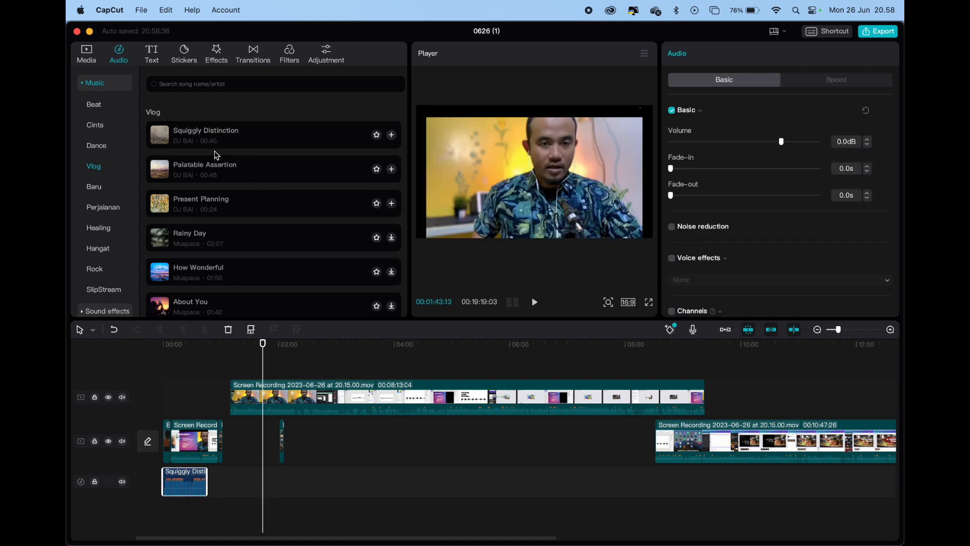
Preview Rainy Day and How Wonderful, and place How Wonderful directly behind Squiggly Distinction on the audio track
{"action": "scroll", "coordinate": [217, 156], "scroll_direction": "down", "scroll_amount": 2}
{"action": "left_click", "coordinate": [185, 216]}
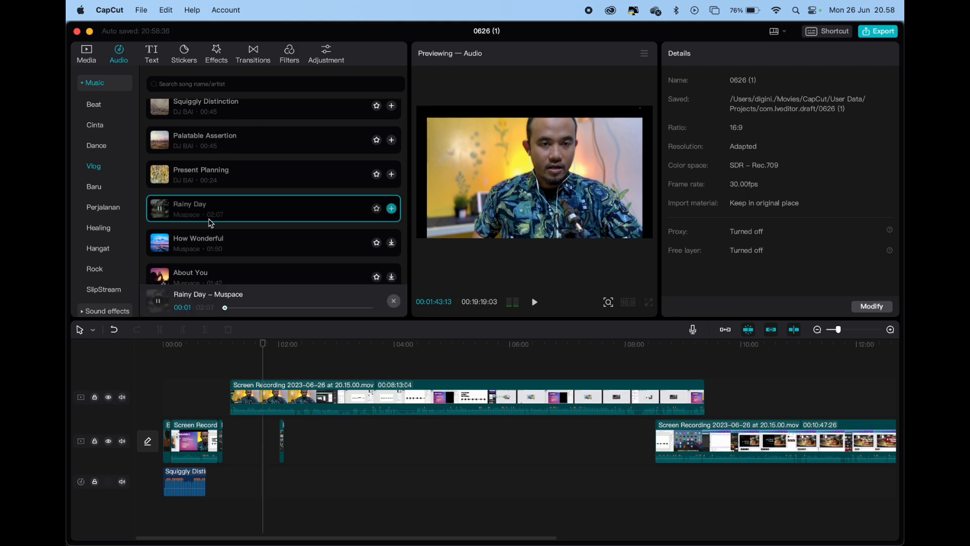
{"action": "left_click", "coordinate": [220, 246]}
{"action": "scroll", "coordinate": [223, 248], "scroll_direction": "down", "scroll_amount": 2}
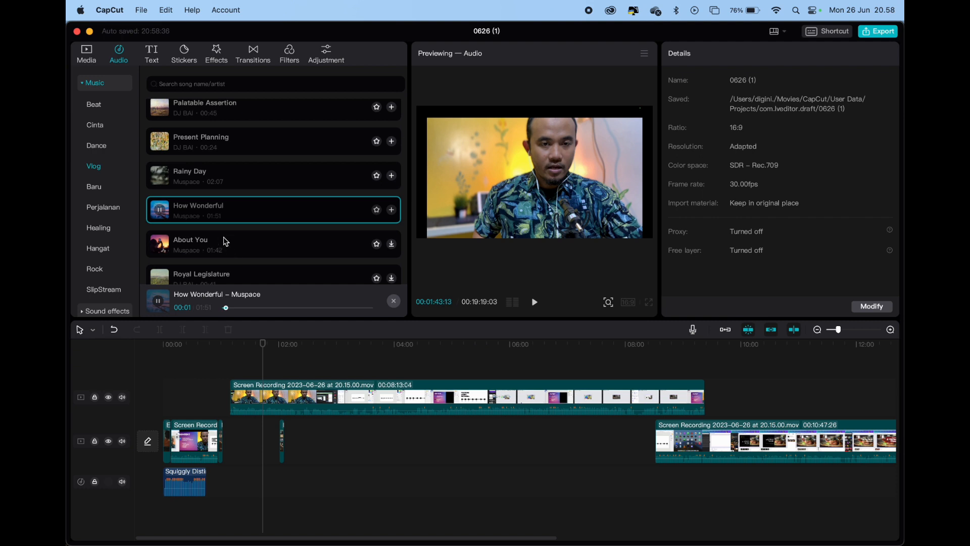
{"action": "left_click_drag", "start_coordinate": [194, 215], "coordinate": [209, 480]}
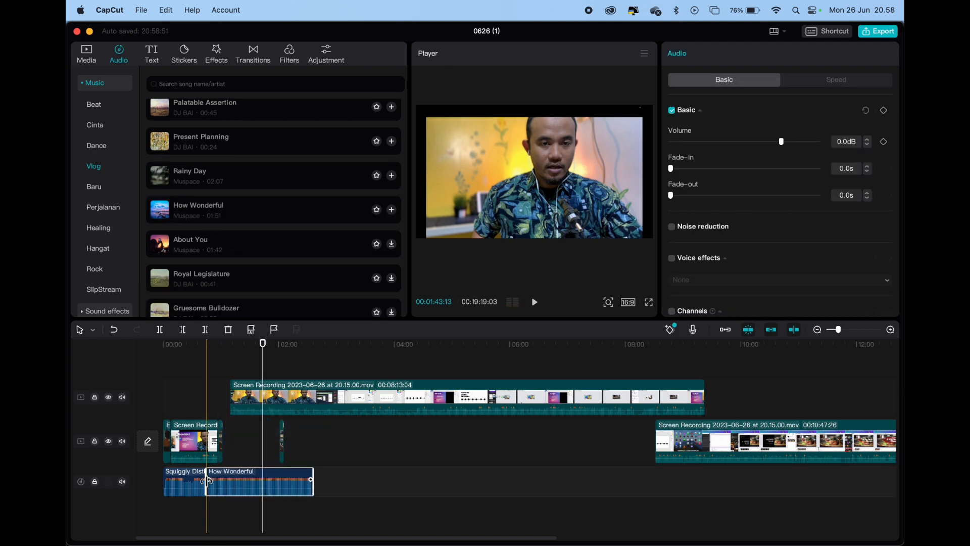
Give the Squiggly Distinction clip a 0.9 s fade-in and a 1.2 s fade-out, and scrub through its start
{"action": "left_click", "coordinate": [182, 357]}
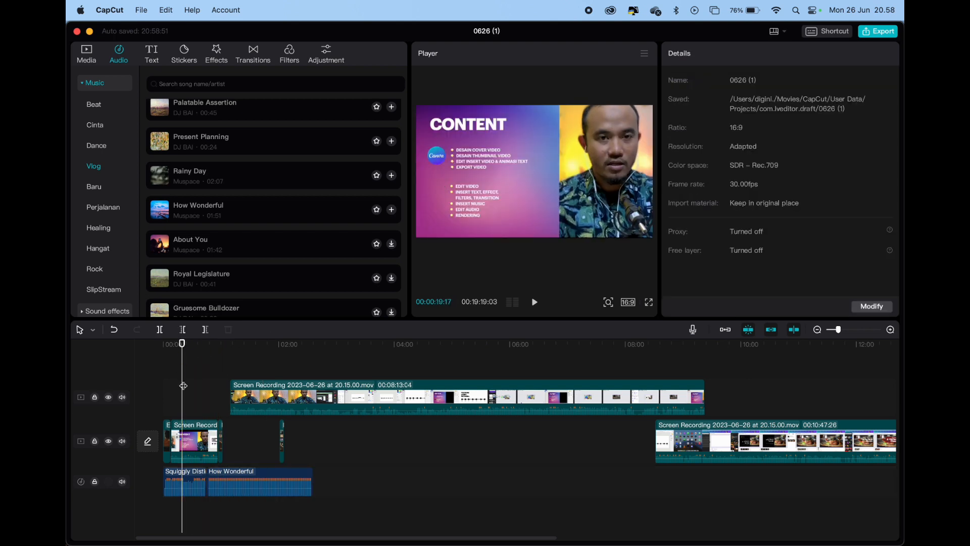
{"action": "mouse_move", "coordinate": [184, 359]}
{"action": "left_mouse_down"}
{"action": "mouse_move", "coordinate": [211, 359]}
{"action": "mouse_move", "coordinate": [197, 361]}
{"action": "left_mouse_up"}
{"action": "left_click", "coordinate": [188, 487]}
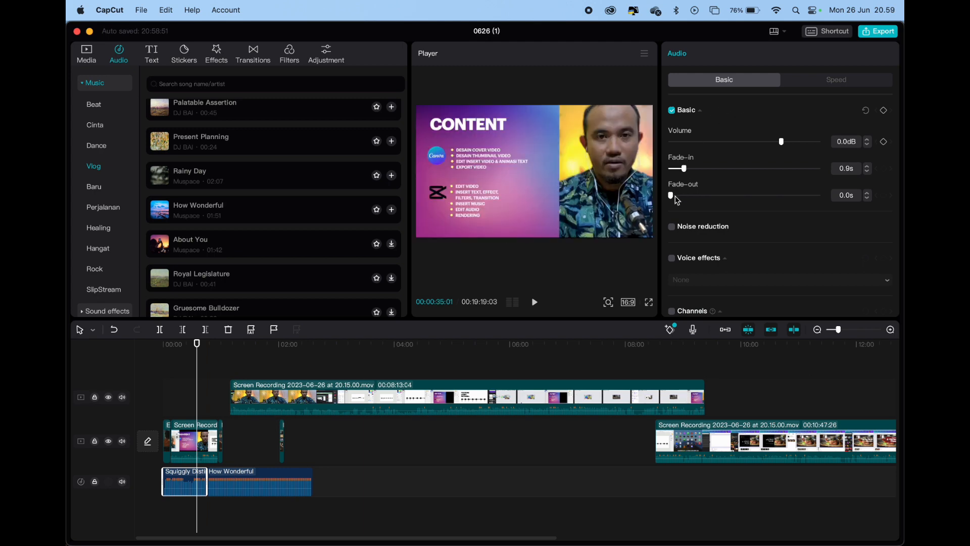
{"action": "left_click_drag", "start_coordinate": [681, 195], "coordinate": [691, 195]}
{"action": "left_click_drag", "start_coordinate": [197, 344], "coordinate": [133, 352]}
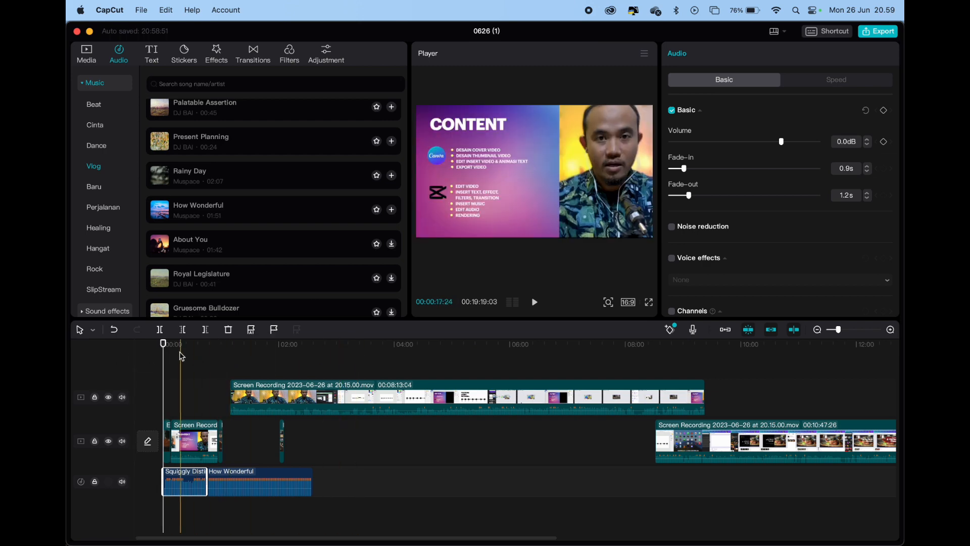
{"action": "left_click_drag", "start_coordinate": [162, 354], "coordinate": [190, 355]}
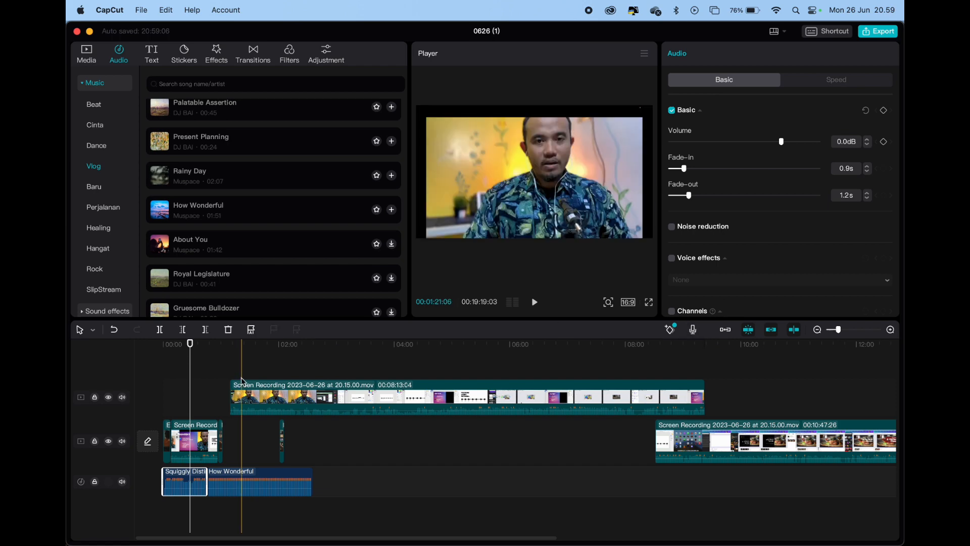
Open the voiceover recorder at the start of the timeline and choose External Microphone as the input device
{"action": "left_click_drag", "start_coordinate": [190, 342], "coordinate": [155, 351]}
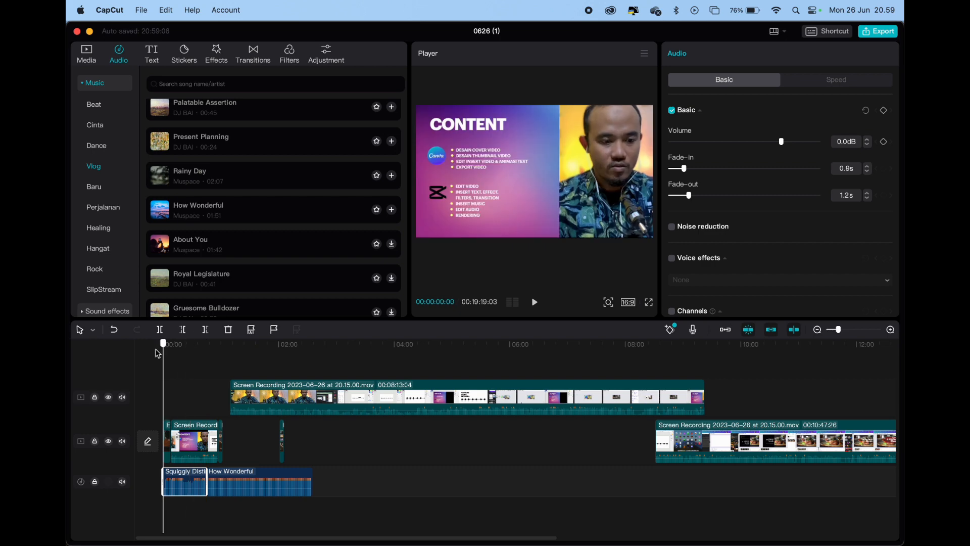
{"action": "left_click", "coordinate": [695, 331]}
{"action": "left_click", "coordinate": [740, 114]}
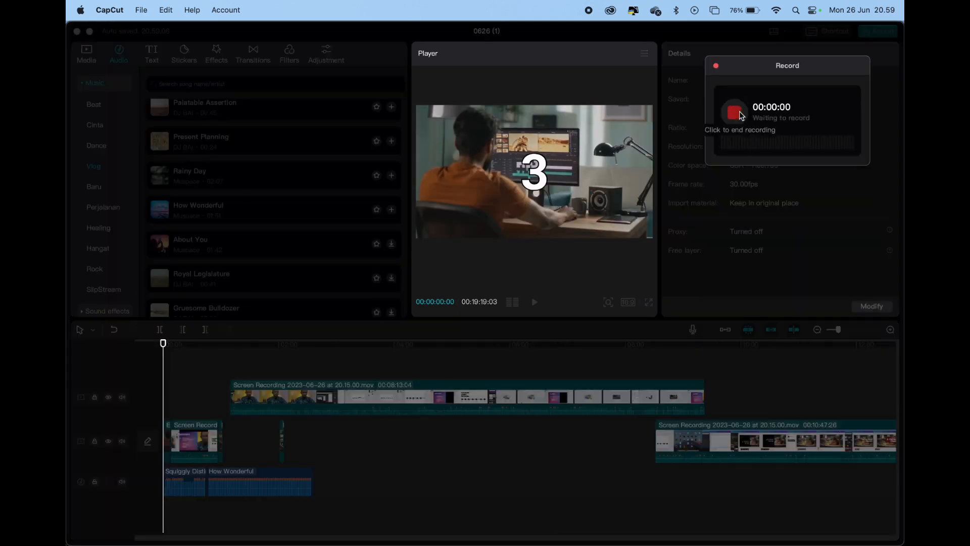
{"action": "left_click", "coordinate": [740, 114]}
{"action": "left_click", "coordinate": [783, 186]}
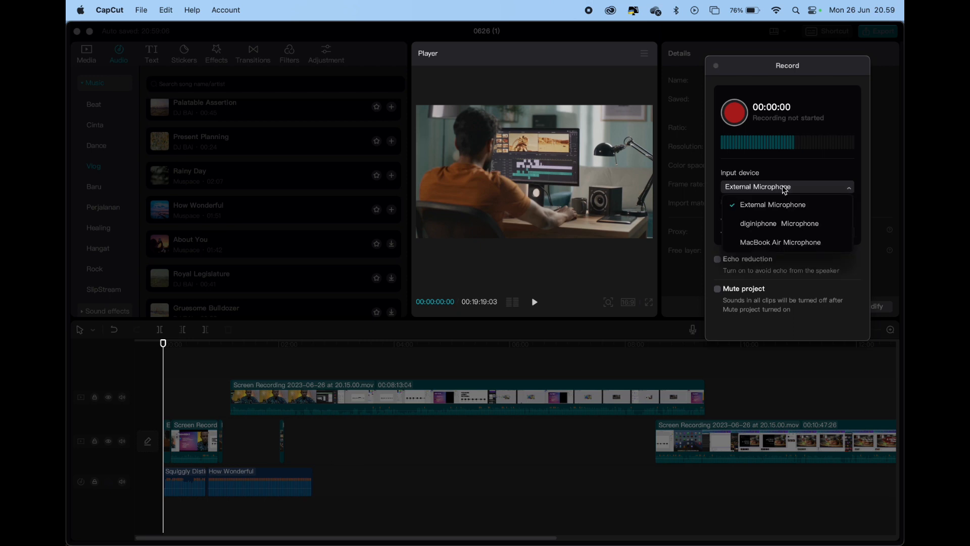
{"action": "left_click", "coordinate": [791, 185]}
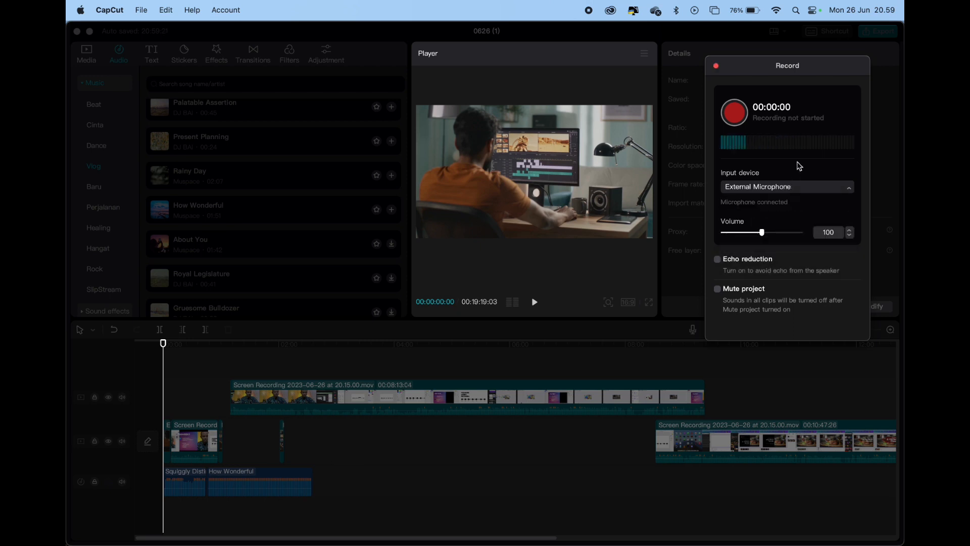
{"action": "left_click", "coordinate": [761, 189]}
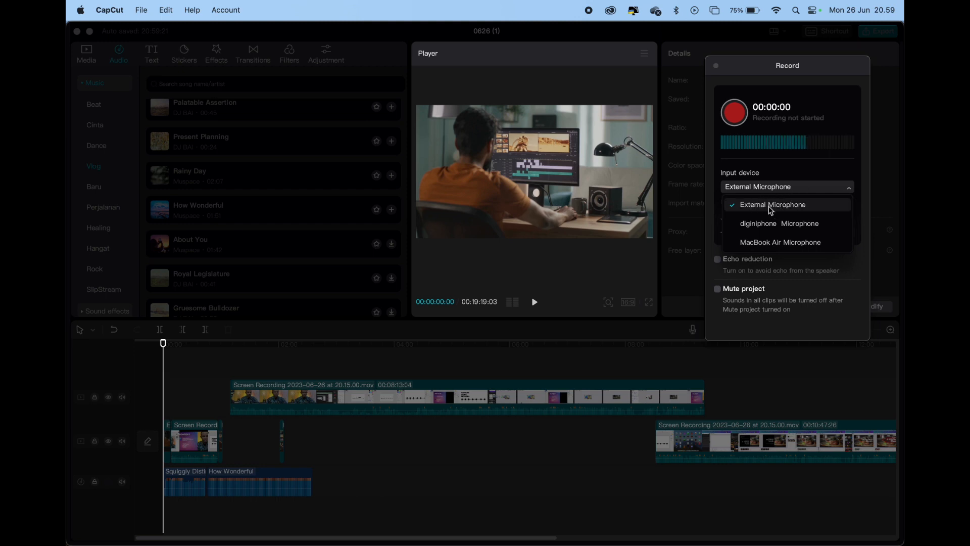
{"action": "left_click", "coordinate": [768, 207]}
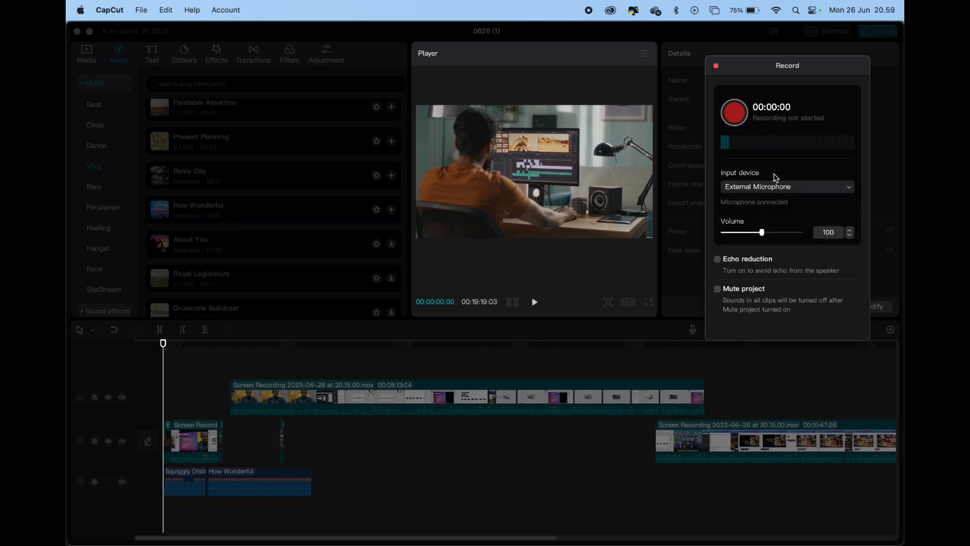
Record a voiceover of about 8 seconds from the timeline start, close the recorder, and enlarge the timeline around it
{"action": "left_click", "coordinate": [734, 114]}
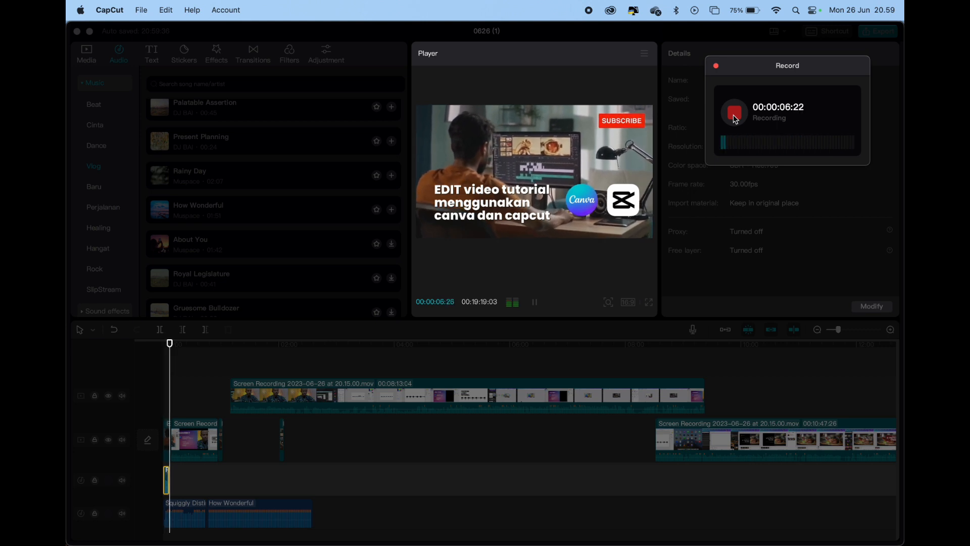
{"action": "left_click", "coordinate": [735, 114]}
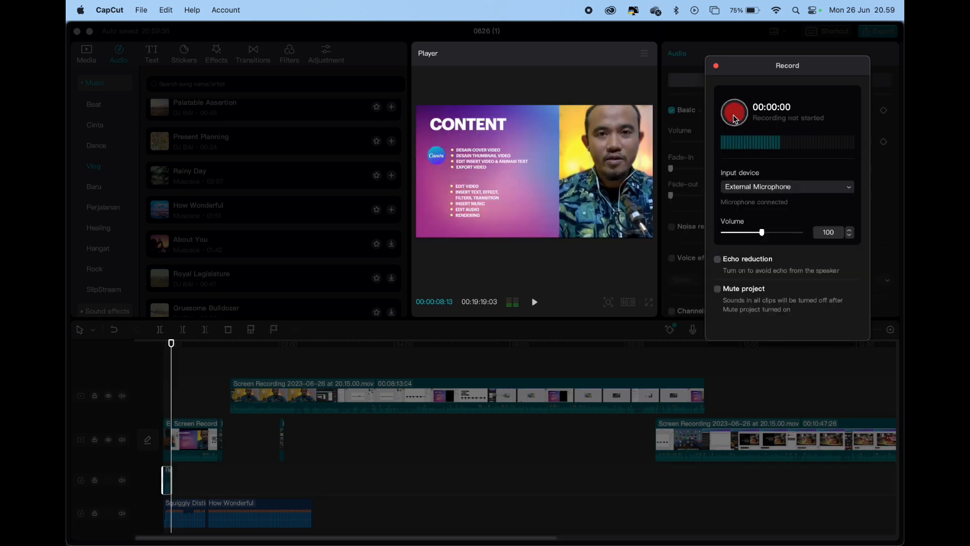
{"action": "left_click", "coordinate": [716, 66]}
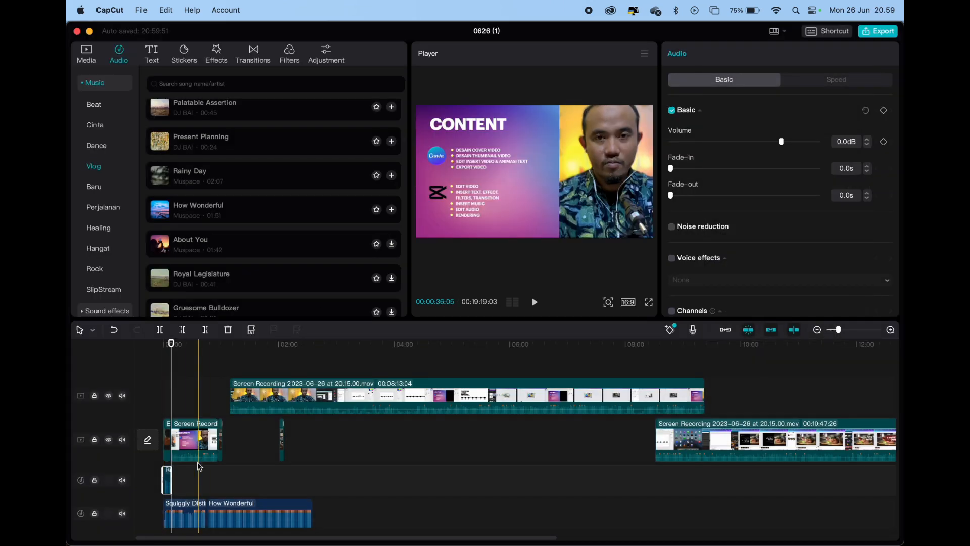
{"action": "scroll", "coordinate": [197, 462], "scroll_direction": "up", "scroll_amount": 10}
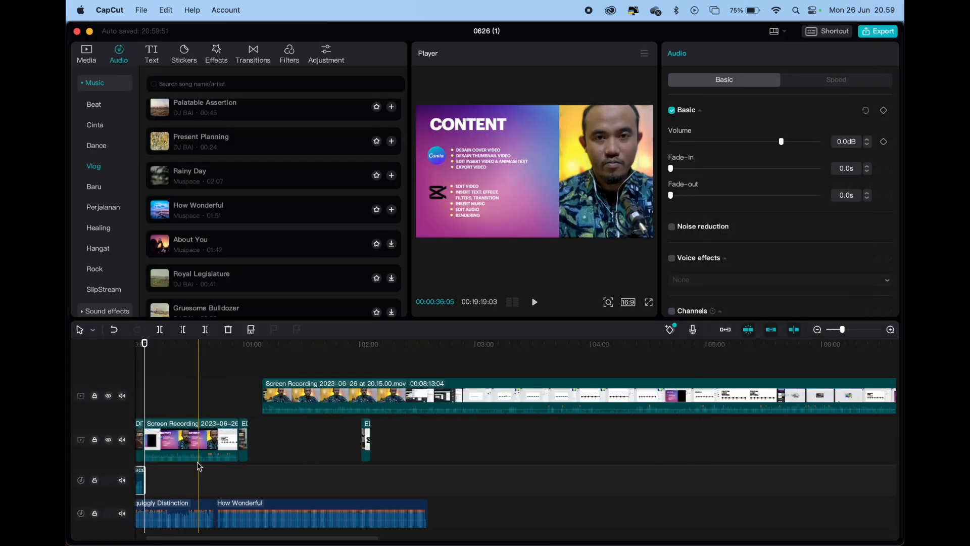
Play the opening seconds with the voiceover and background music, and return the playhead to the timeline start
{"action": "left_click", "coordinate": [184, 382]}
{"action": "left_click_drag", "start_coordinate": [183, 351], "coordinate": [172, 351]}
{"action": "key", "text": "space"}
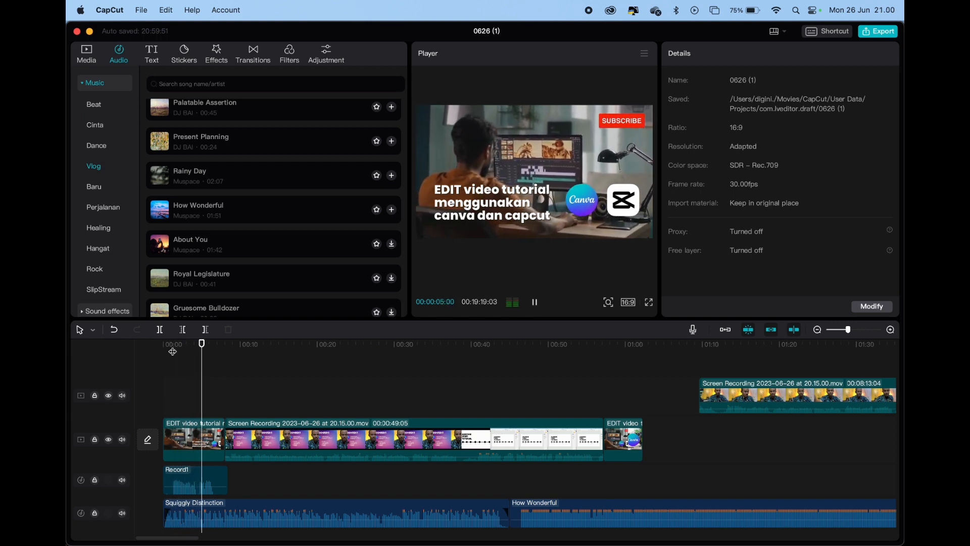
{"action": "key", "text": "space"}
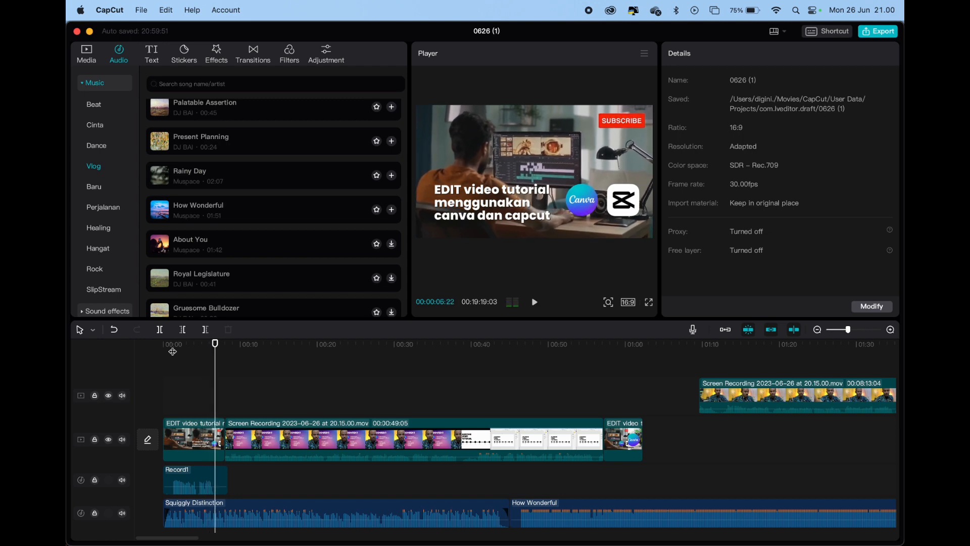
{"action": "left_click_drag", "start_coordinate": [214, 348], "coordinate": [163, 347]}
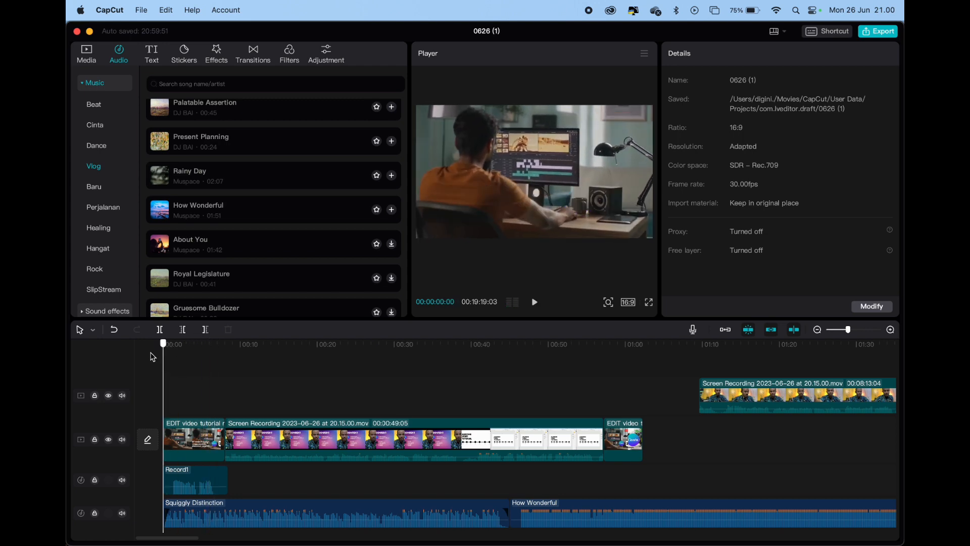
Turn on noise reduction for the Record1 voiceover clip and play it back from the timeline start
{"action": "left_click", "coordinate": [189, 484]}
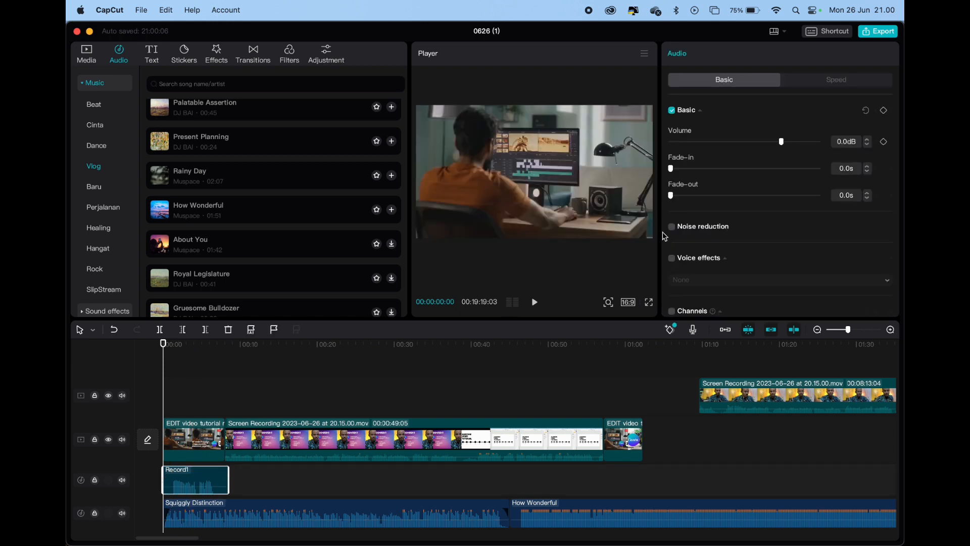
{"action": "left_click", "coordinate": [672, 227]}
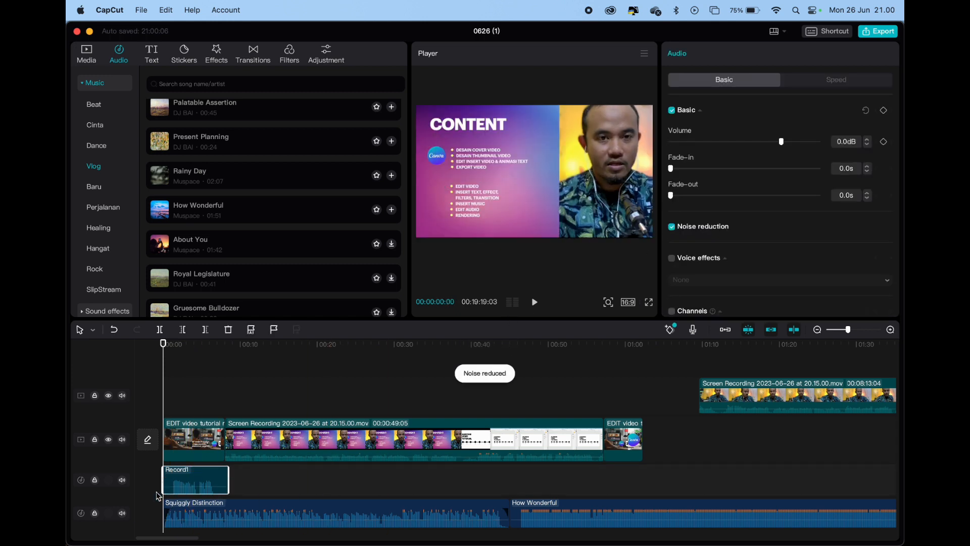
{"action": "scroll", "coordinate": [185, 497], "scroll_direction": "up", "scroll_amount": 3}
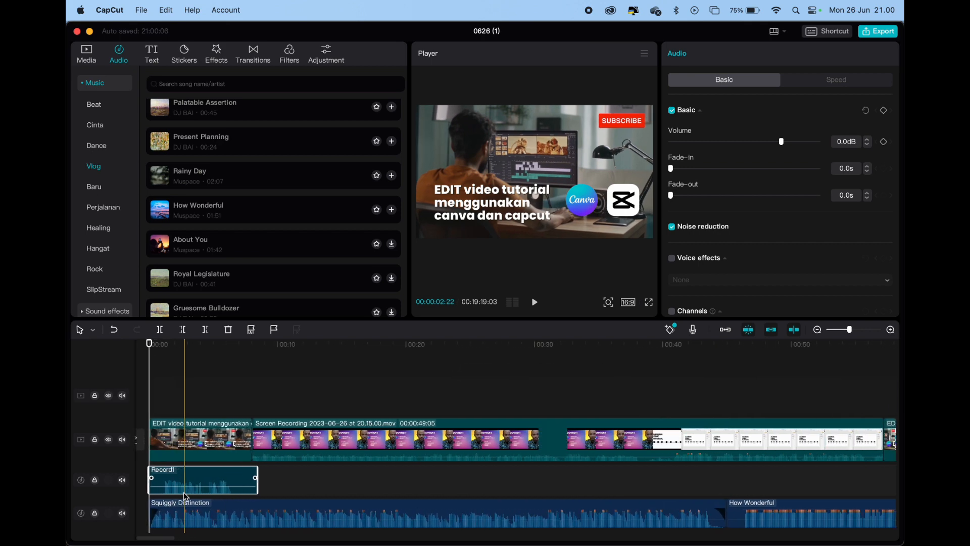
{"action": "scroll", "coordinate": [185, 497], "scroll_direction": "left", "scroll_amount": 1}
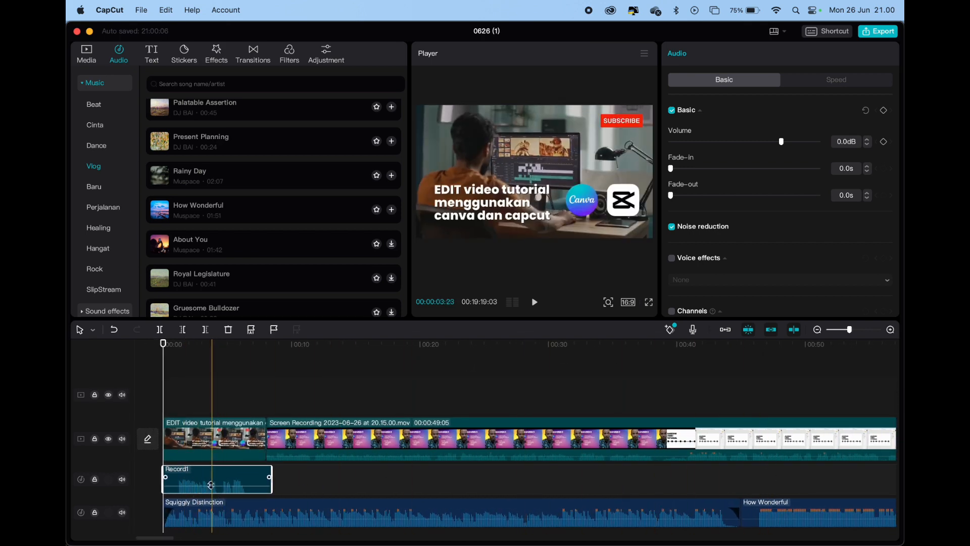
{"action": "left_click_drag", "start_coordinate": [211, 485], "coordinate": [210, 483]}
{"action": "key", "text": "space"}
{"action": "key", "text": "space"}
Add an audio keyframe to the Squiggly Distinction clip at 00:00:00:29, just before the voiceover speech starts
{"action": "left_click", "coordinate": [174, 513]}
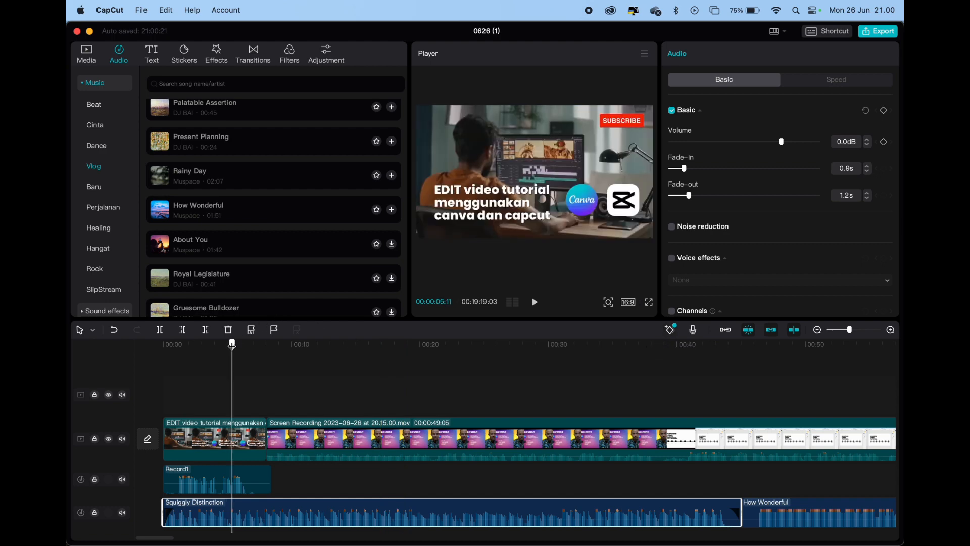
{"action": "left_click_drag", "start_coordinate": [231, 345], "coordinate": [163, 357]}
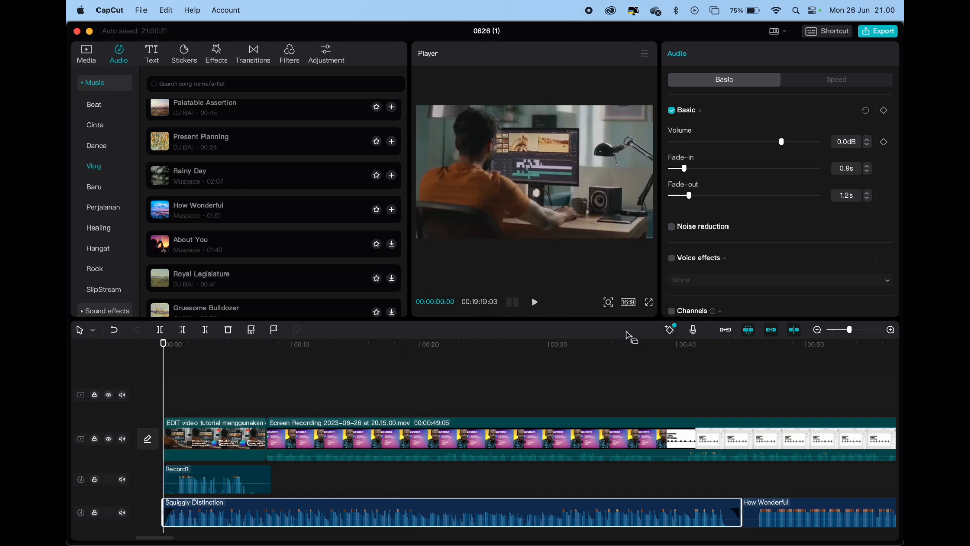
{"action": "left_click", "coordinate": [672, 330]}
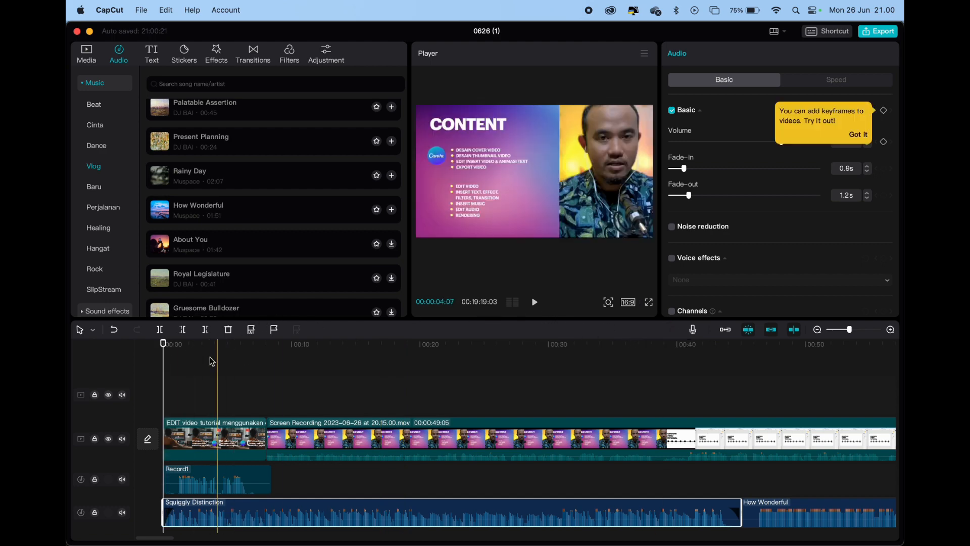
{"action": "left_click_drag", "start_coordinate": [164, 345], "coordinate": [175, 346]}
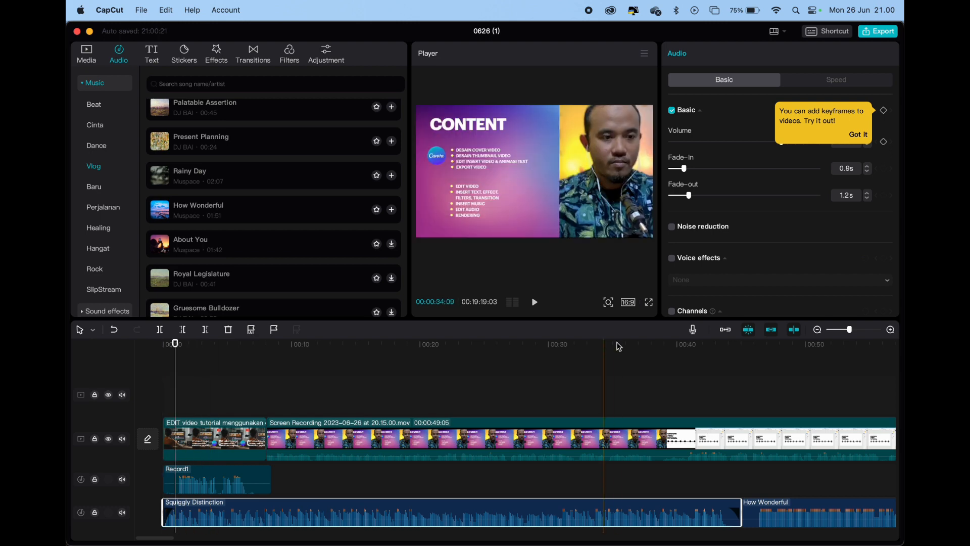
{"action": "left_click", "coordinate": [884, 110]}
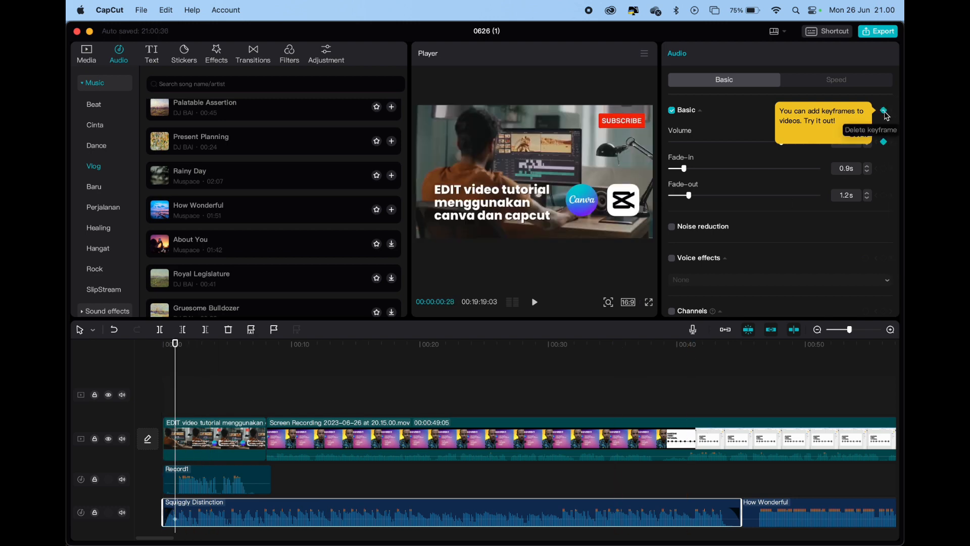
Shorten the Squiggly Distinction fade-in to 0.8 s and add a second keyframe at about 0.8 s, just before the first one
{"action": "scroll", "coordinate": [174, 518], "scroll_direction": "up", "scroll_amount": 10}
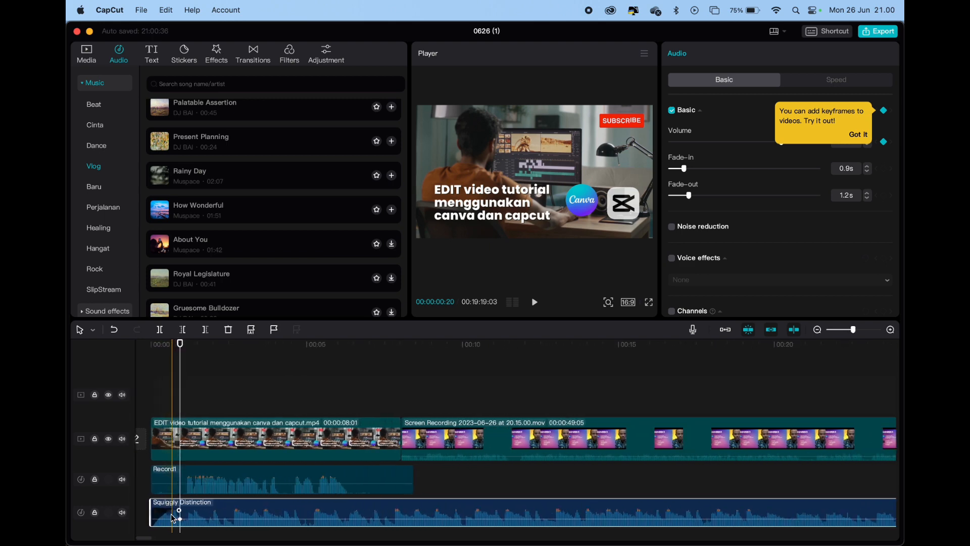
{"action": "scroll", "coordinate": [173, 518], "scroll_direction": "up", "scroll_amount": 3}
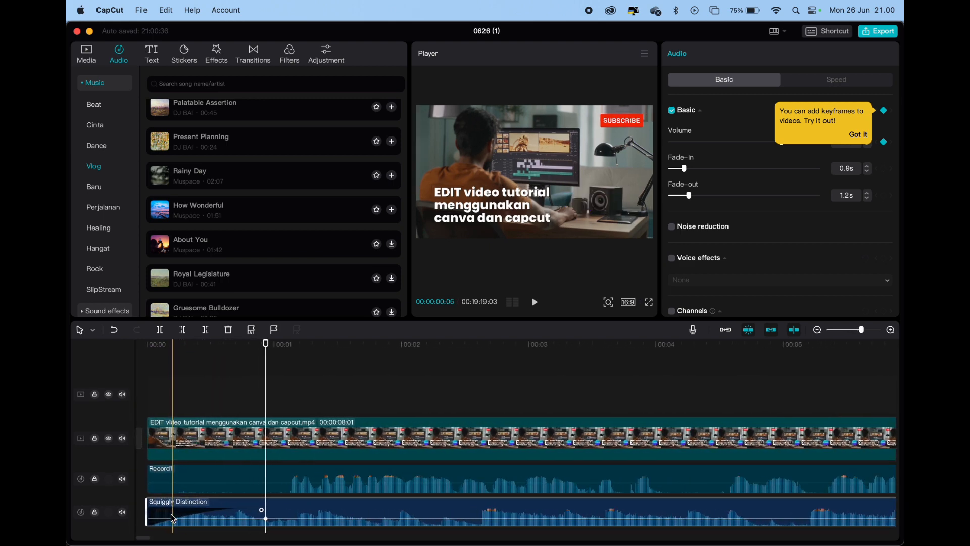
{"action": "mouse_move", "coordinate": [263, 510]}
{"action": "left_mouse_down"}
{"action": "mouse_move", "coordinate": [248, 517]}
{"action": "mouse_move", "coordinate": [266, 520]}
{"action": "left_mouse_up"}
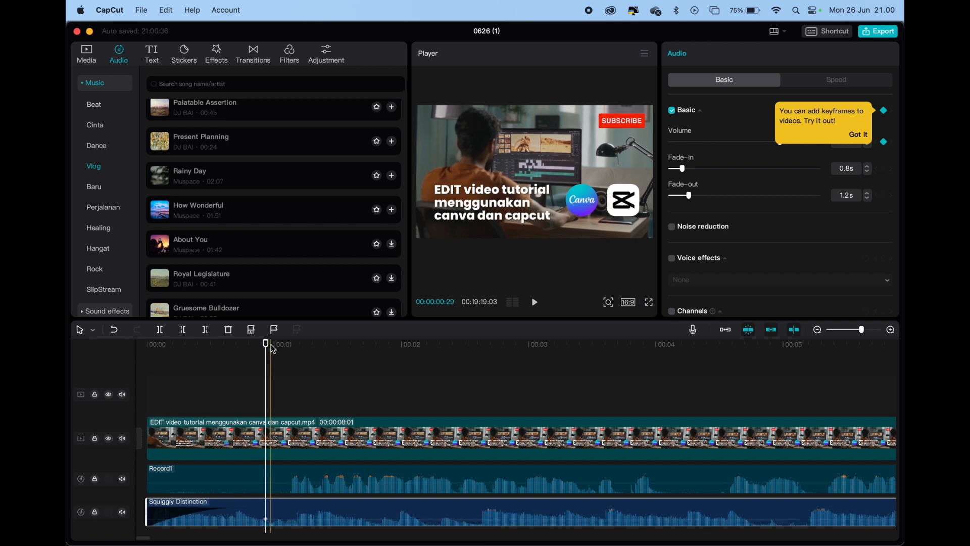
{"action": "left_click", "coordinate": [253, 346]}
{"action": "left_click", "coordinate": [883, 110]}
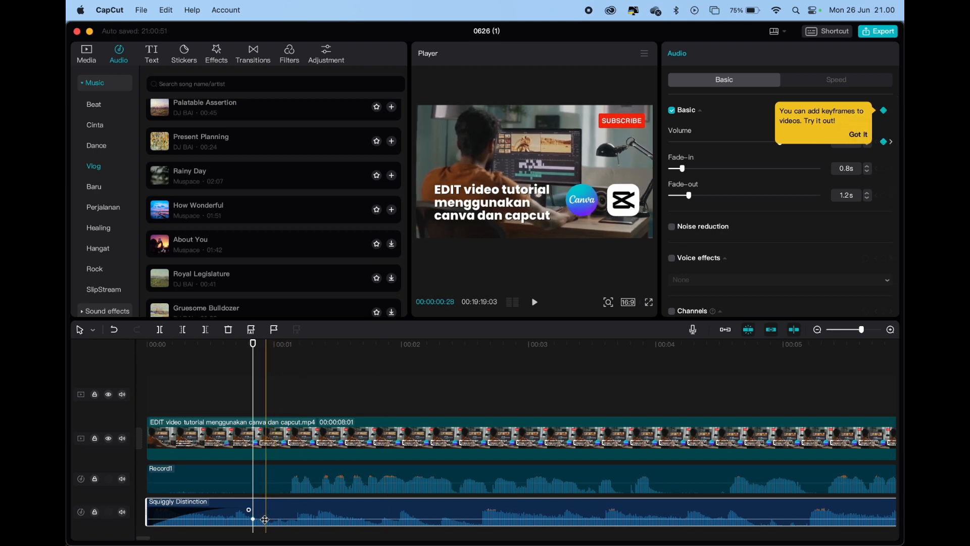
Add two keyframes to Squiggly Distinction where the voiceover speech ends, at 00:00:06:14 and 00:00:06:08
{"action": "left_click_drag", "start_coordinate": [253, 344], "coordinate": [745, 344]}
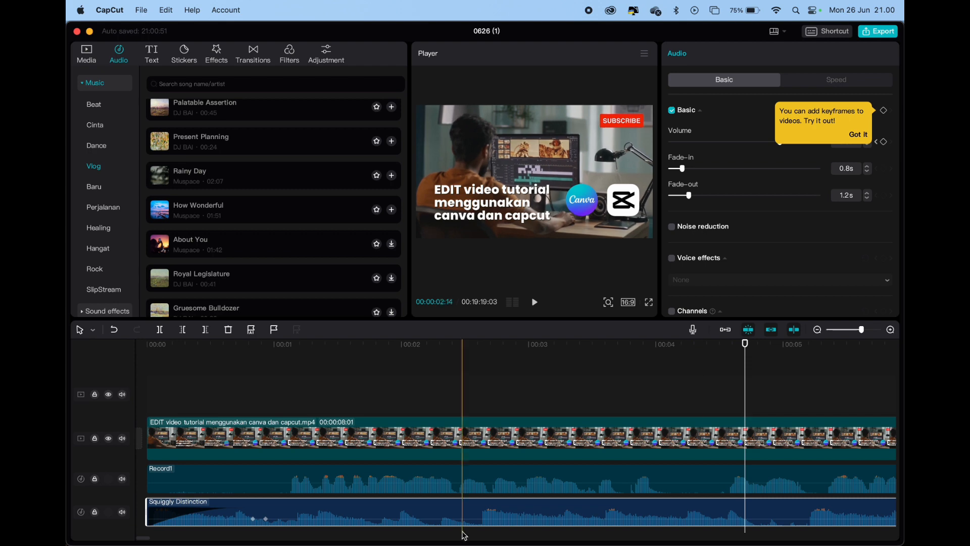
{"action": "scroll", "coordinate": [273, 518], "scroll_direction": "right", "scroll_amount": 5}
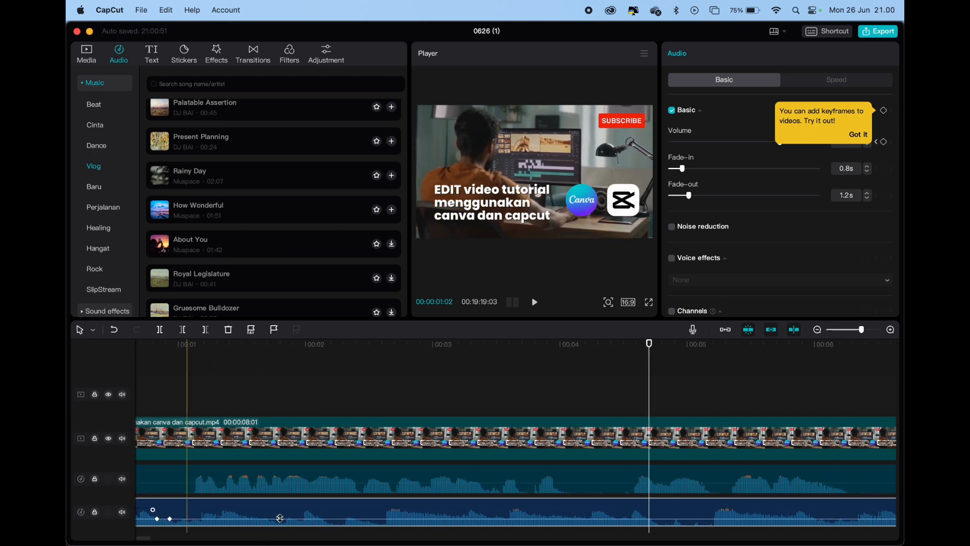
{"action": "scroll", "coordinate": [280, 518], "scroll_direction": "right", "scroll_amount": 15}
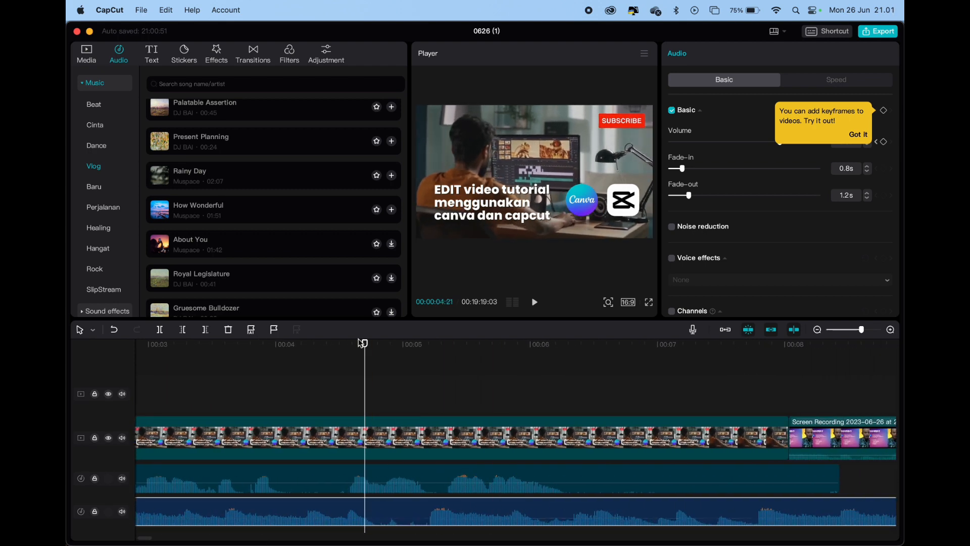
{"action": "left_click_drag", "start_coordinate": [364, 347], "coordinate": [589, 345]}
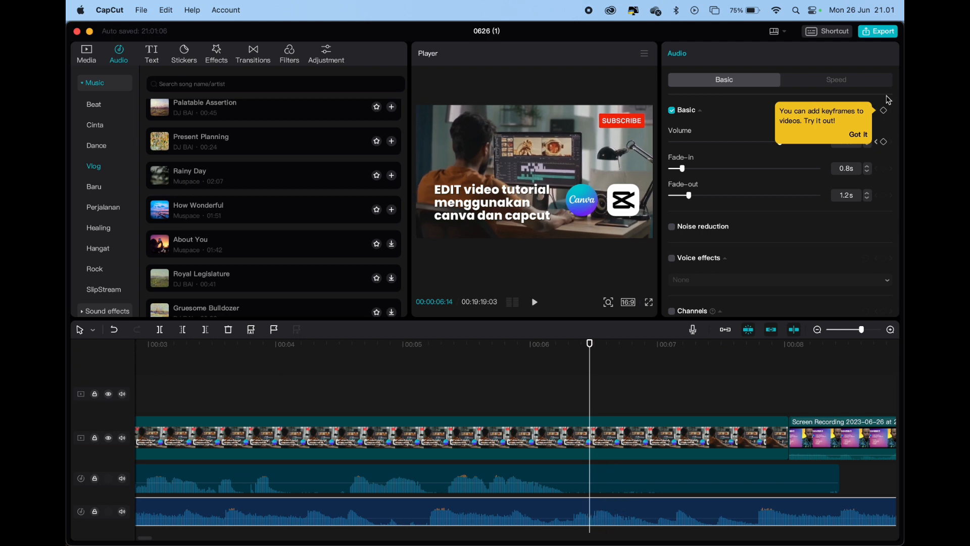
{"action": "left_click", "coordinate": [883, 112]}
{"action": "left_click_drag", "start_coordinate": [589, 346], "coordinate": [565, 351]}
{"action": "left_click", "coordinate": [884, 111]}
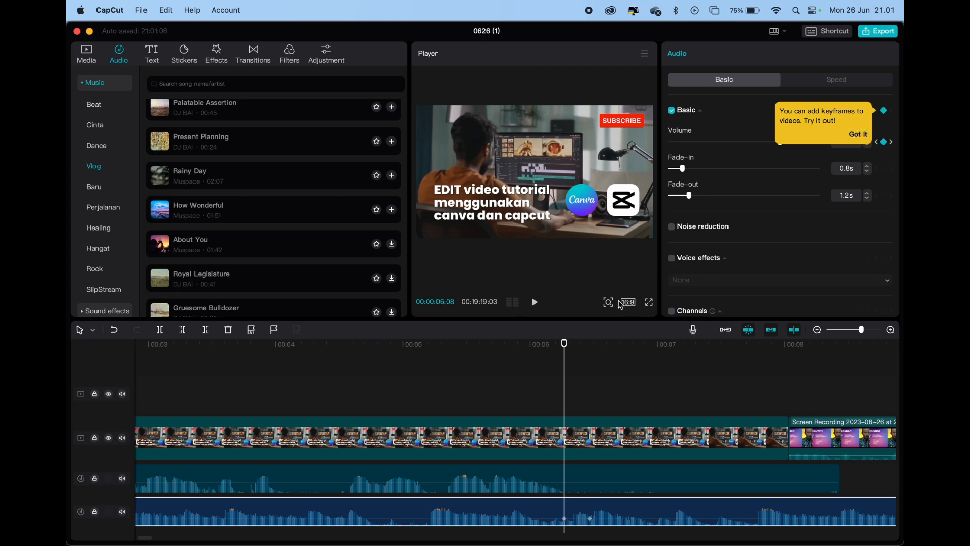
Lower the volume of the two inner Squiggly Distinction keyframes so the music is quieter under the voiceover
{"action": "left_click_drag", "start_coordinate": [564, 343], "coordinate": [539, 344]}
{"action": "left_click_drag", "start_coordinate": [564, 515], "coordinate": [566, 525]}
{"action": "scroll", "coordinate": [458, 530], "scroll_direction": "left", "scroll_amount": 6}
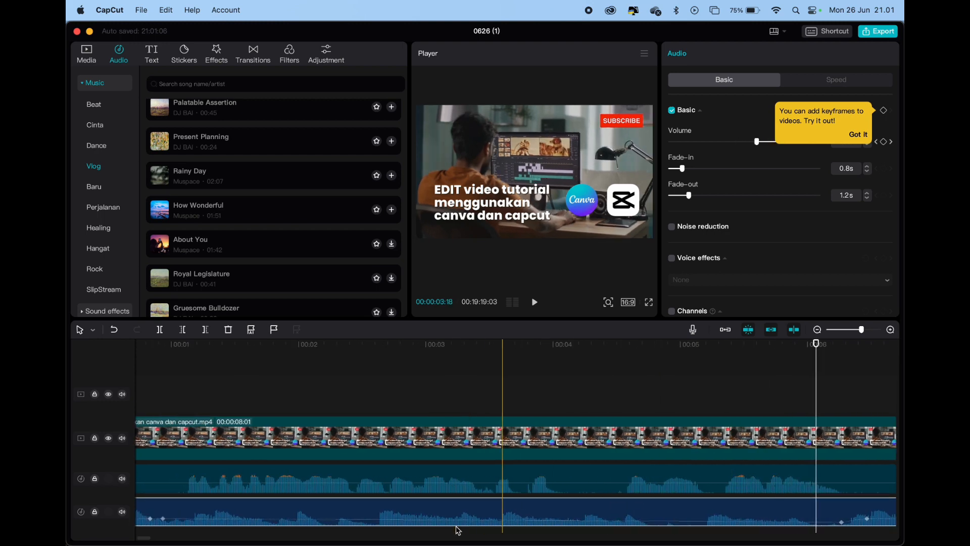
{"action": "scroll", "coordinate": [309, 519], "scroll_direction": "left", "scroll_amount": 2}
{"action": "left_click_drag", "start_coordinate": [282, 519], "coordinate": [283, 522]}
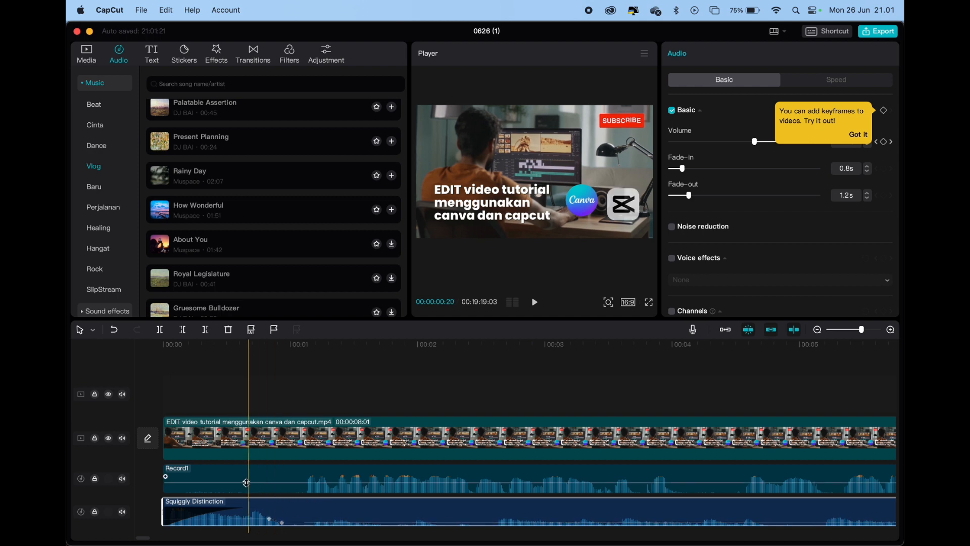
Play the start of the timeline with the computer volume raised to check the music level under the voiceover
{"action": "left_click", "coordinate": [247, 352]}
{"action": "key", "text": "space"}
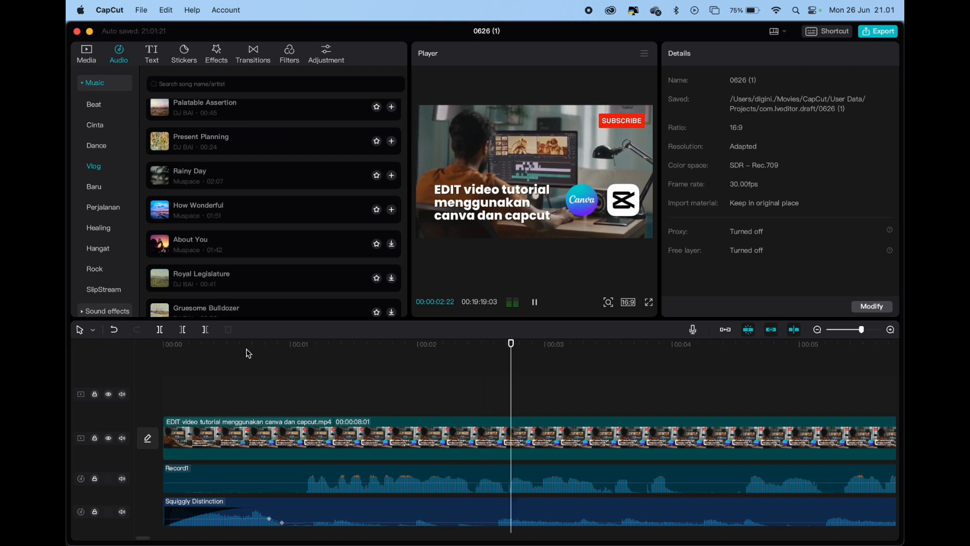
{"action": "key", "text": "XF86AudioRaiseVolume"}
{"action": "key", "text": "XF86AudioRaiseVolume"}
{"action": "key", "text": "XF86AudioRaiseVolume"}
{"action": "key", "text": "XF86AudioRaiseVolume"}
{"action": "key", "text": "XF86AudioRaiseVolume"}
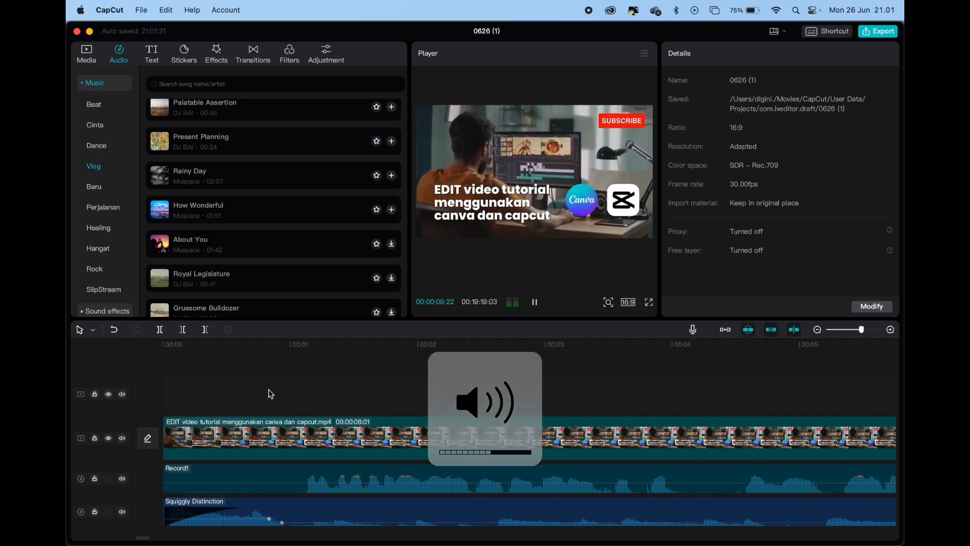
{"action": "key", "text": "super+minus"}
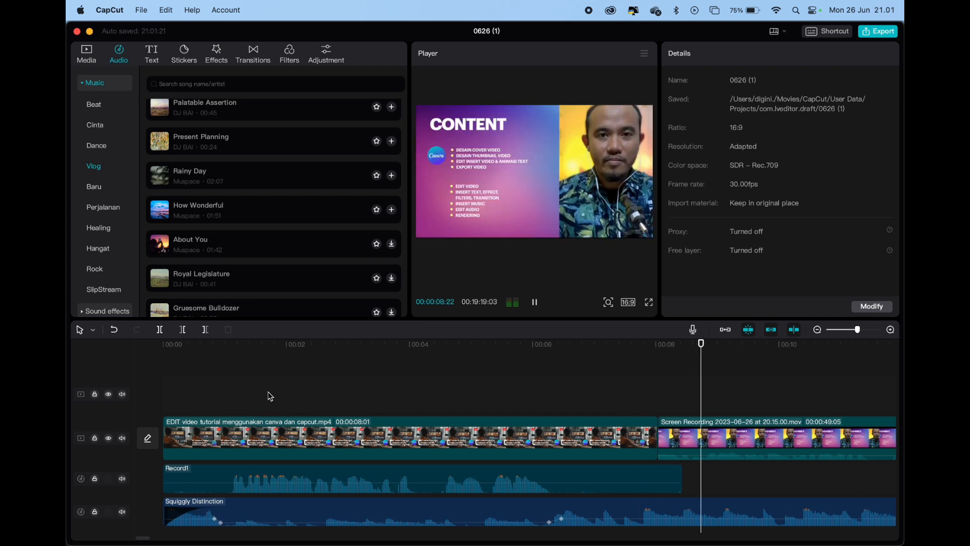
{"action": "key", "text": "space"}
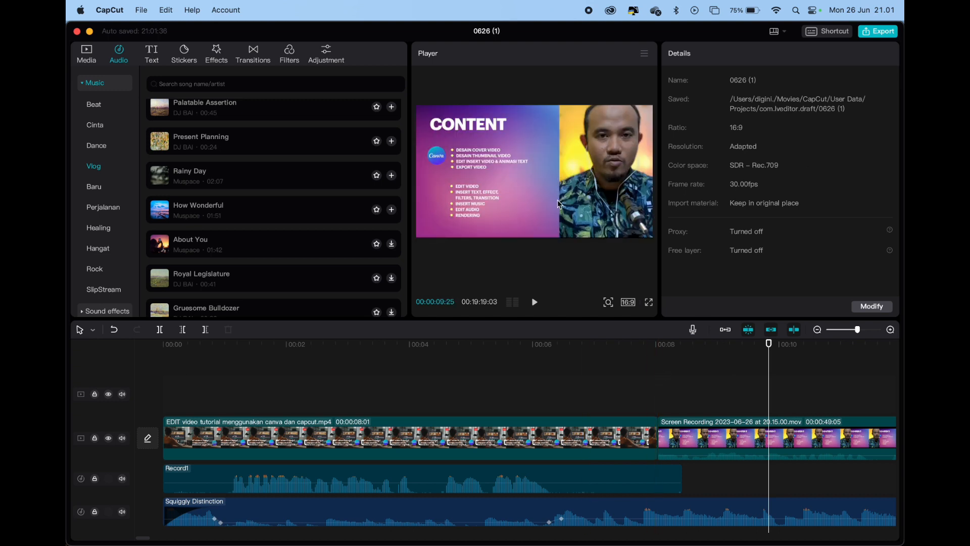
Review the export settings, including the title field, and leave them without exporting
{"action": "left_click", "coordinate": [884, 34]}
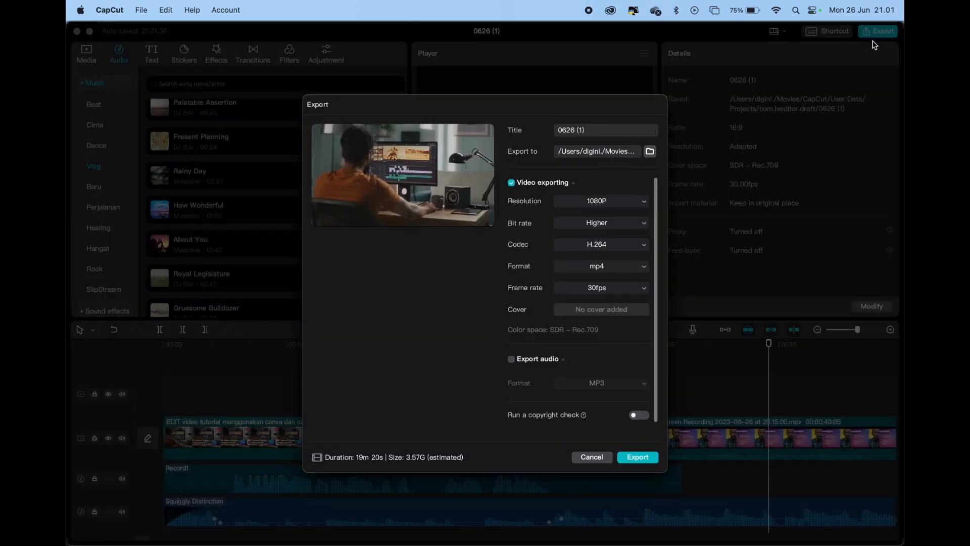
{"action": "left_click", "coordinate": [589, 134]}
{"action": "left_click", "coordinate": [592, 457]}
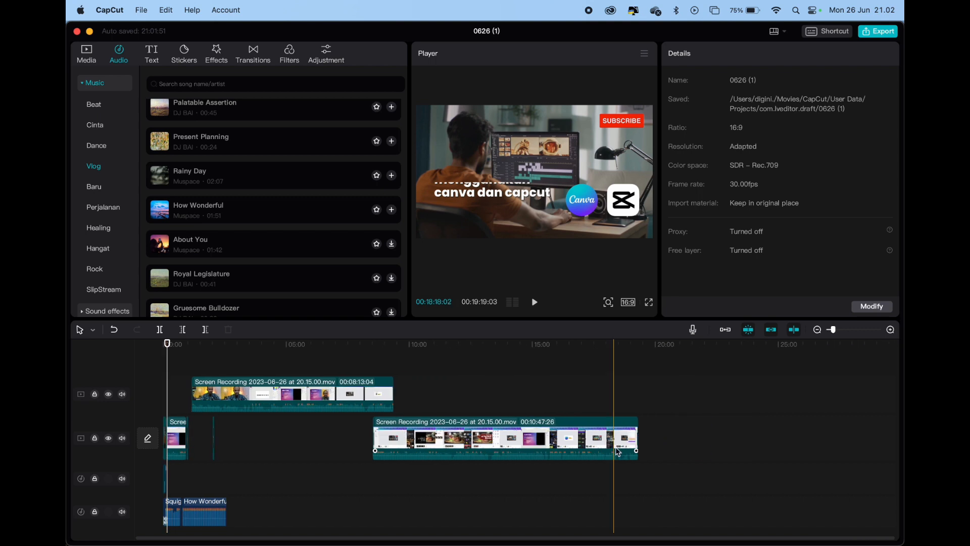
Delete the two long screen recordings and the short clip after the first video section, and trim How Wonderful to end at 00:01:02:09
{"action": "left_click_drag", "start_coordinate": [672, 476], "coordinate": [289, 390]}
{"action": "key", "text": "Delete"}
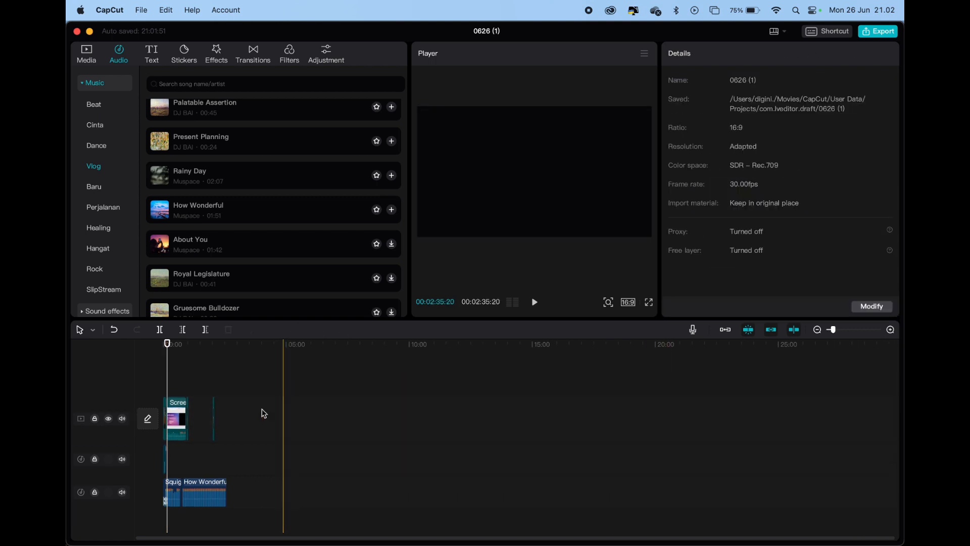
{"action": "left_click_drag", "start_coordinate": [241, 435], "coordinate": [209, 414]}
{"action": "key", "text": "Delete"}
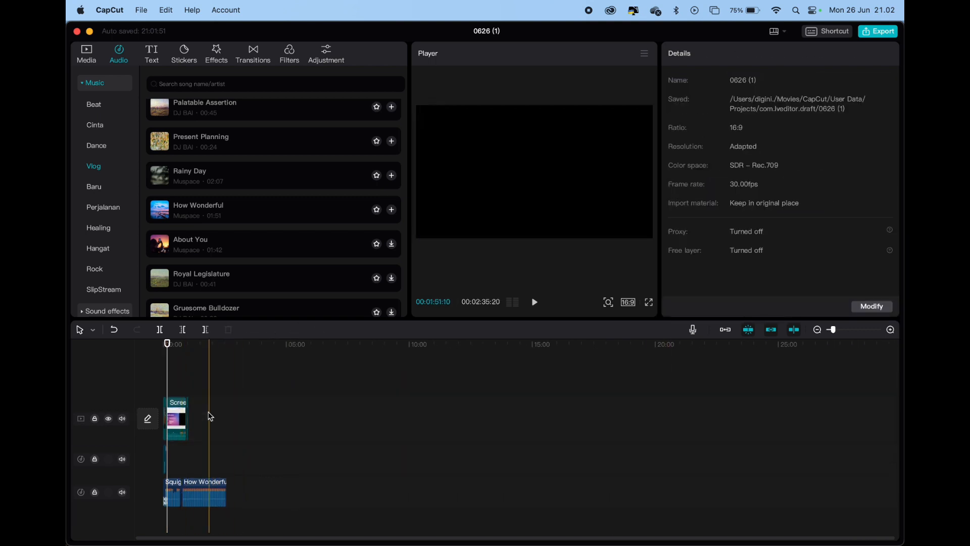
{"action": "left_click_drag", "start_coordinate": [227, 485], "coordinate": [189, 485]}
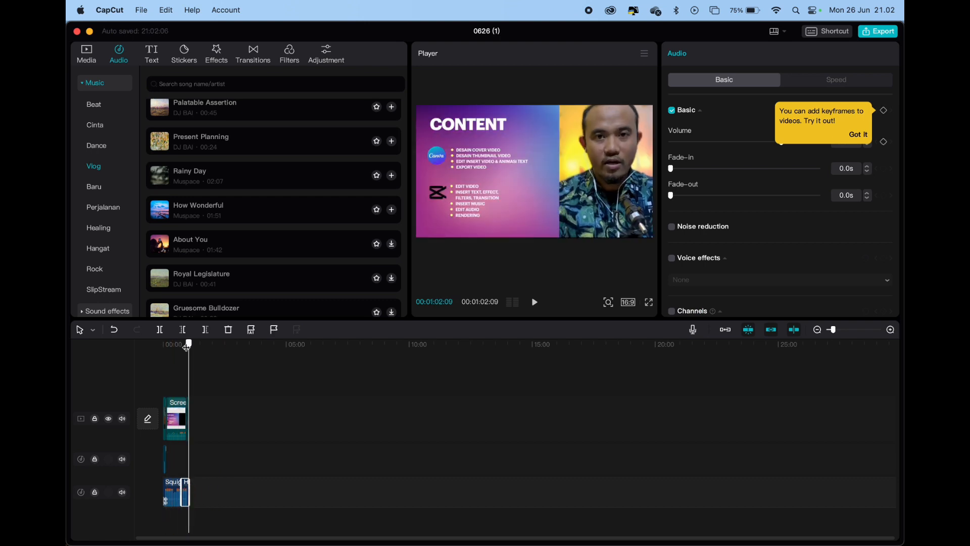
Shorten the remaining Screen Recording clip to end at about 40 s and delete the short closing clip behind it
{"action": "left_click", "coordinate": [182, 345]}
{"action": "scroll", "coordinate": [188, 427], "scroll_direction": "up", "scroll_amount": 2}
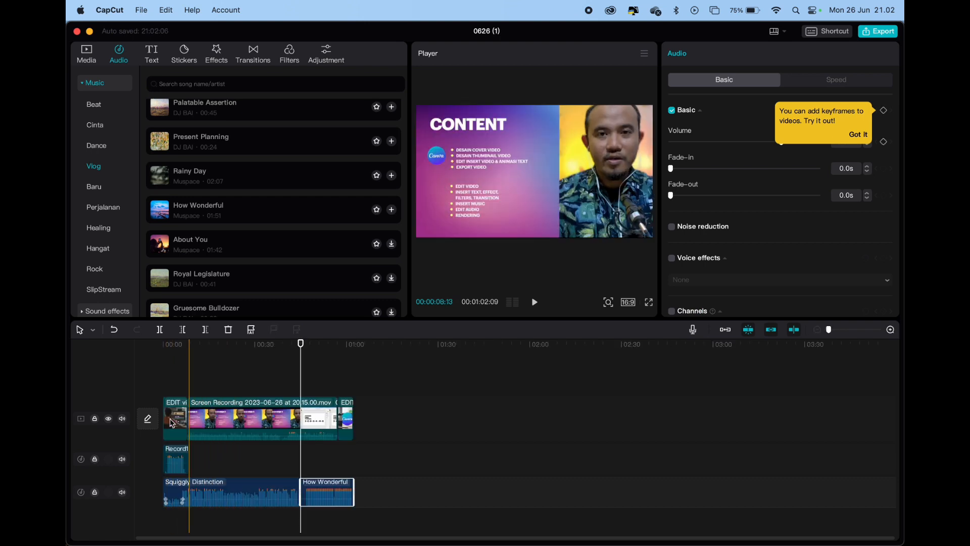
{"action": "left_click", "coordinate": [322, 421]}
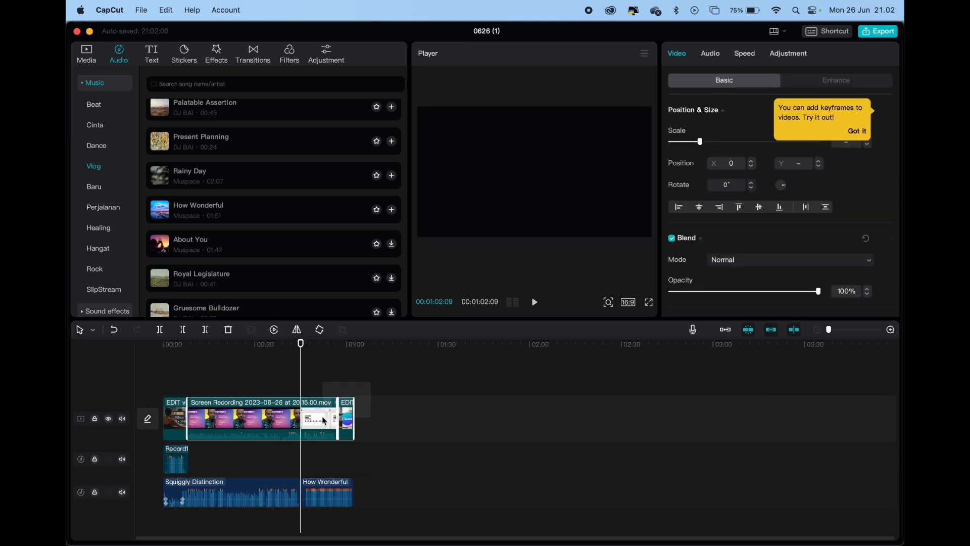
{"action": "left_click_drag", "start_coordinate": [322, 418], "coordinate": [286, 414]}
{"action": "left_click", "coordinate": [412, 422]}
{"action": "left_click", "coordinate": [295, 414]}
{"action": "left_click", "coordinate": [345, 413]}
{"action": "key", "text": "Delete"}
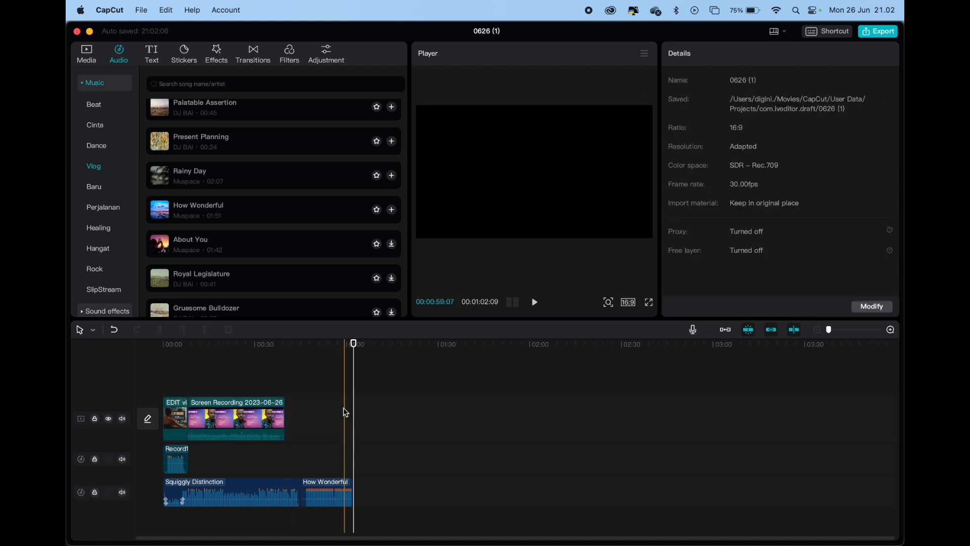
Delete the How Wonderful music clip and trim Squiggly Distinction to end just before the Screen Recording clip ends
{"action": "left_click", "coordinate": [327, 488]}
{"action": "key", "text": "Delete"}
{"action": "left_click_drag", "start_coordinate": [299, 492], "coordinate": [281, 493]}
{"action": "left_click_drag", "start_coordinate": [284, 364], "coordinate": [214, 367]}
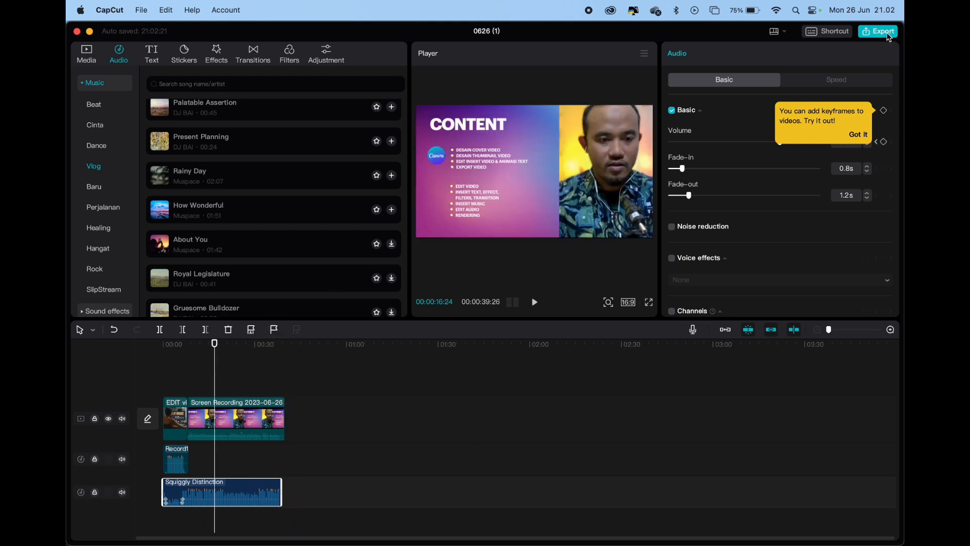
Enter video tutorial as the export title and check the destination folder without changing it
{"action": "left_click", "coordinate": [878, 31]}
{"action": "key", "text": "super+a"}
{"action": "type", "text": "v"}
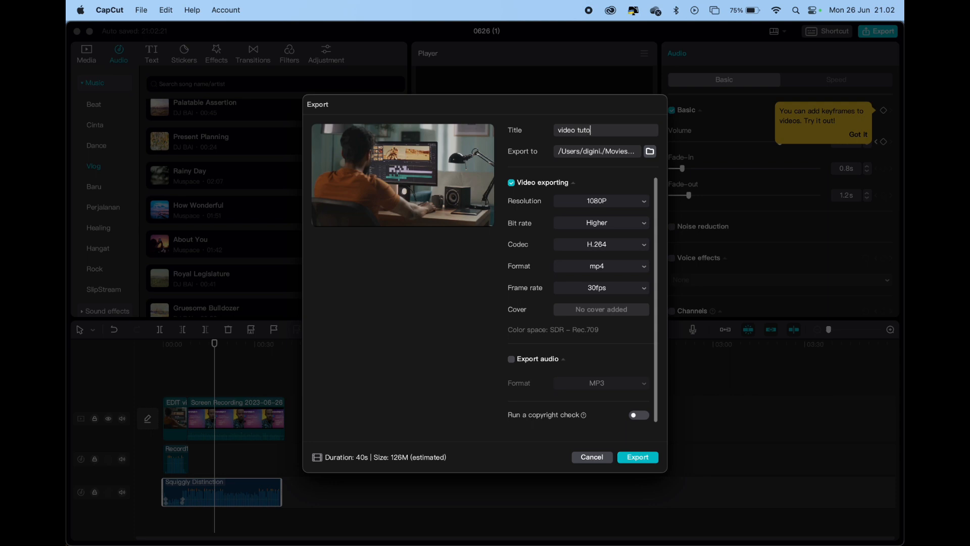
{"action": "left_click", "coordinate": [651, 153]}
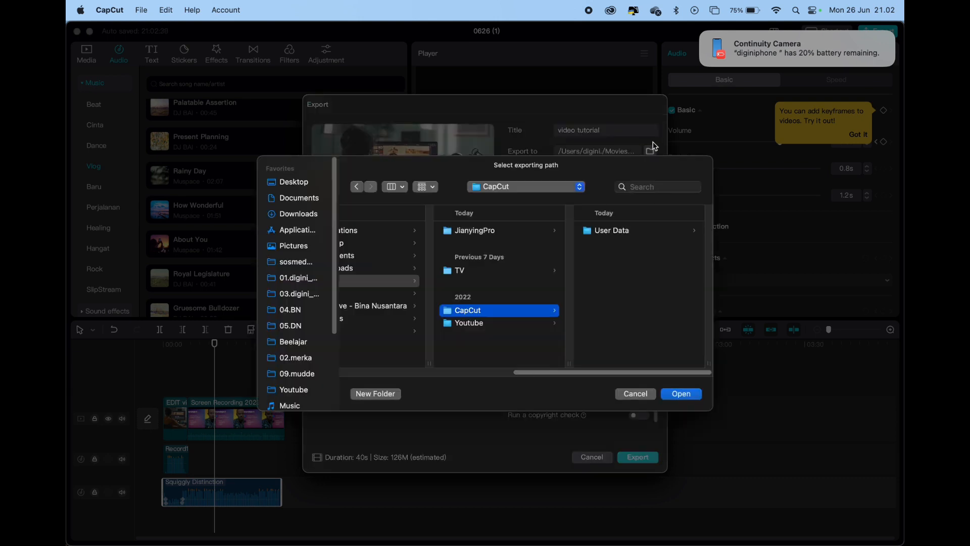
{"action": "left_click", "coordinate": [641, 393]}
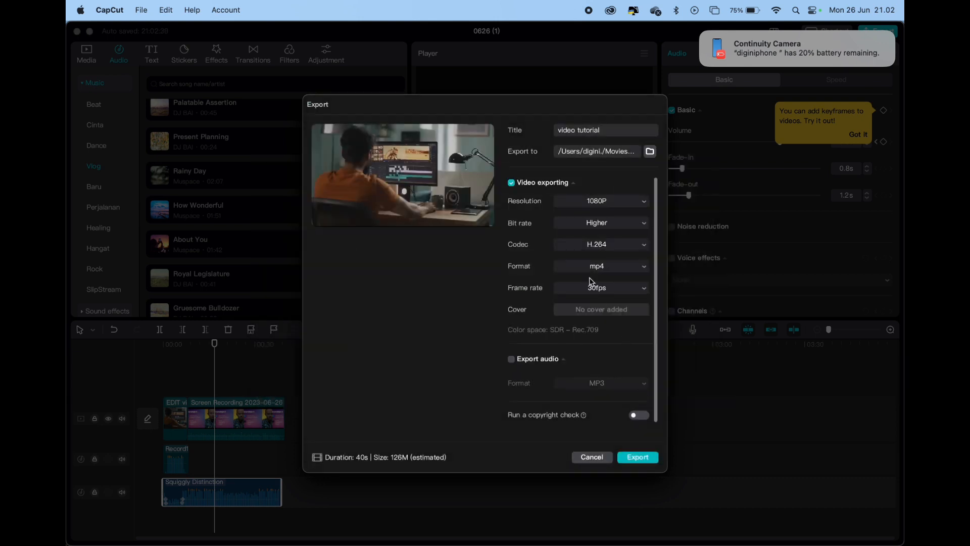
Review the resolution, bit rate, codec, format and frame rate options, and leave the export settings without exporting
{"action": "left_click", "coordinate": [618, 203]}
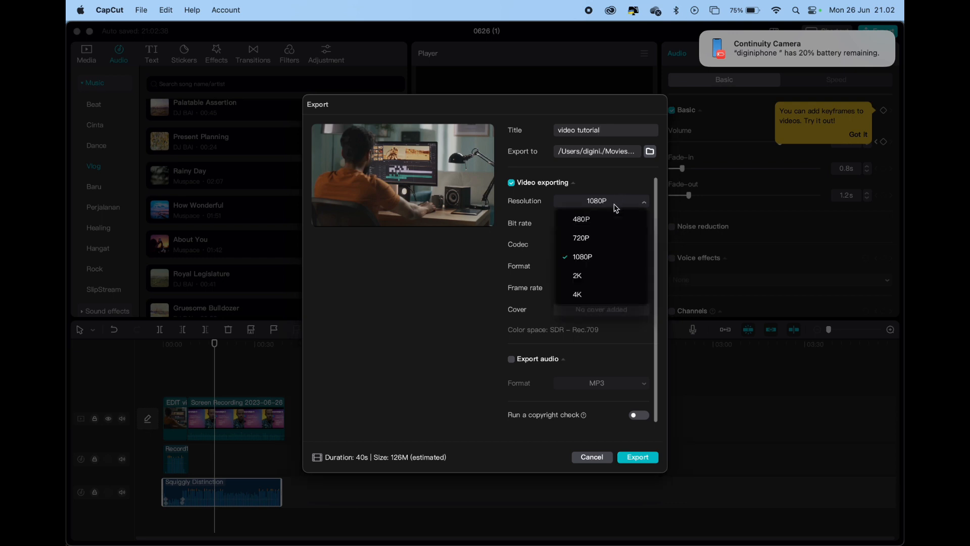
{"action": "left_click", "coordinate": [615, 205]}
{"action": "left_click", "coordinate": [609, 224]}
{"action": "left_click", "coordinate": [609, 227]}
{"action": "left_click", "coordinate": [608, 246]}
{"action": "left_click", "coordinate": [608, 247]}
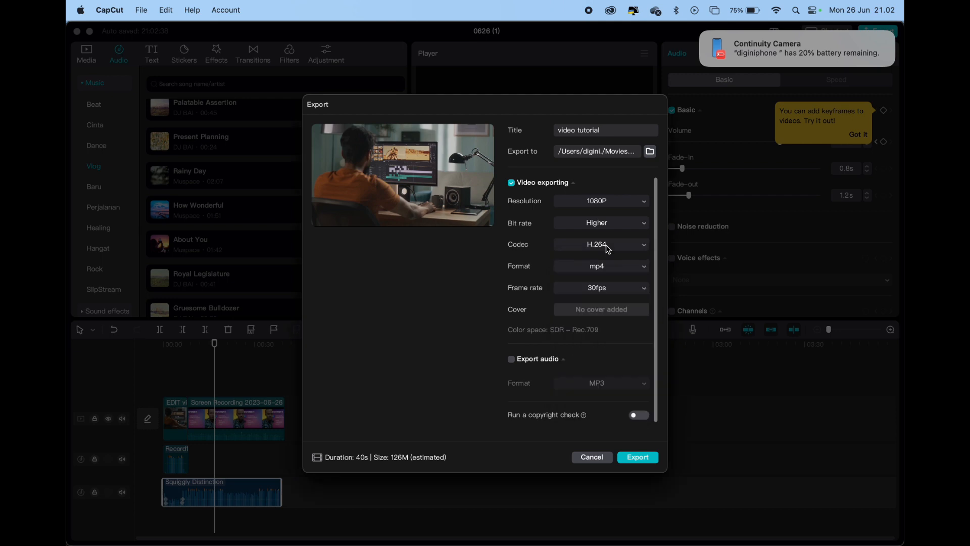
{"action": "left_click", "coordinate": [610, 266]}
{"action": "left_click", "coordinate": [609, 266]}
{"action": "left_click", "coordinate": [608, 290]}
{"action": "left_click", "coordinate": [608, 290]}
{"action": "left_click", "coordinate": [603, 460]}
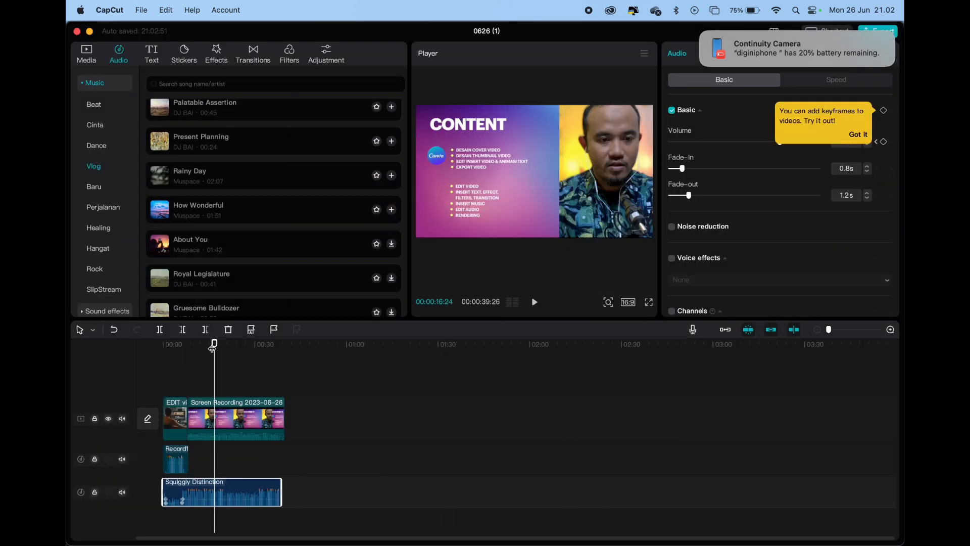
Set the local image cover video.jpg from the Downloads folder as the project's cover, without a template
{"action": "left_click_drag", "start_coordinate": [215, 344], "coordinate": [119, 353]}
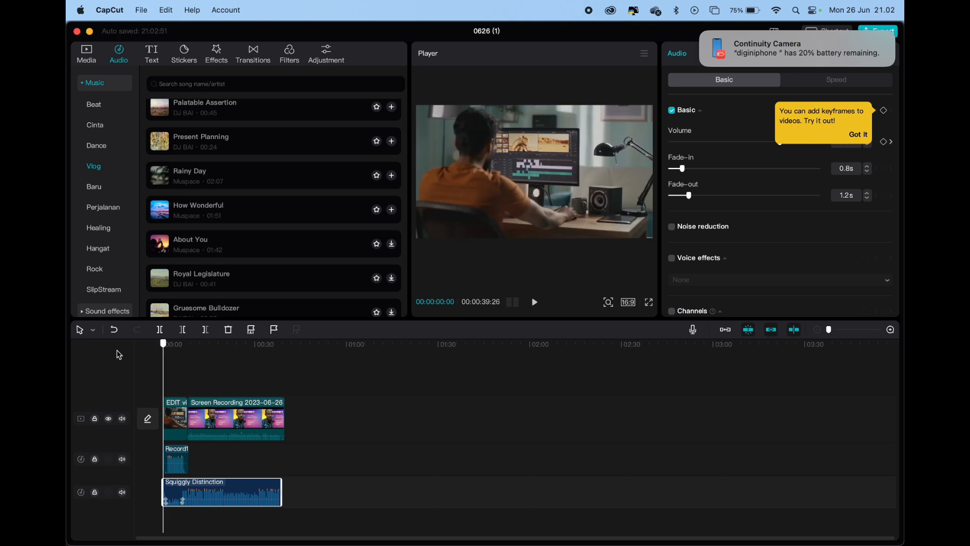
{"action": "left_click", "coordinate": [149, 419]}
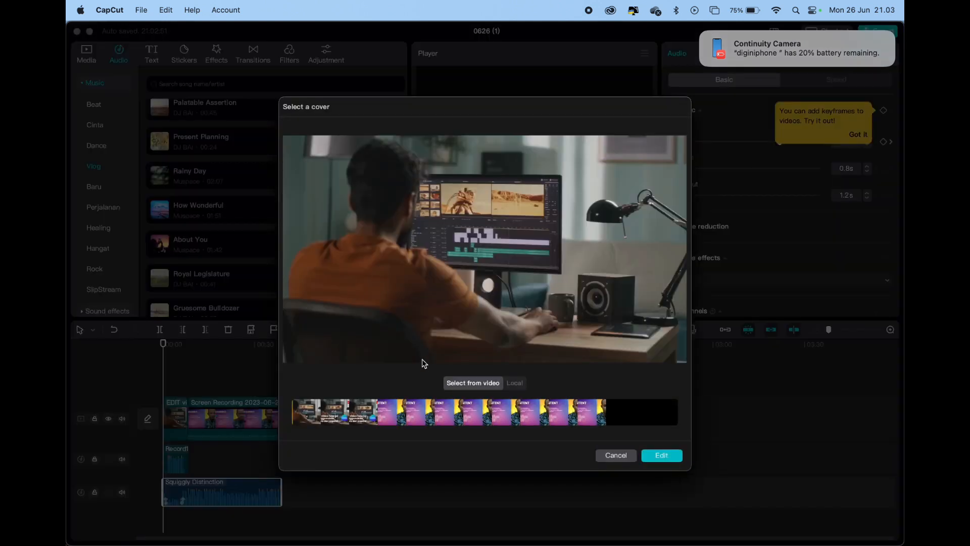
{"action": "left_click", "coordinate": [515, 383]}
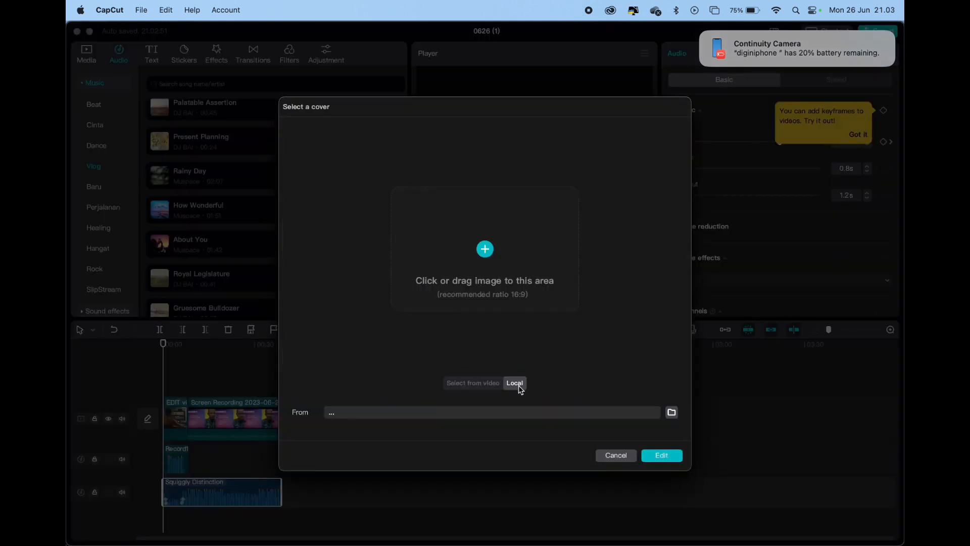
{"action": "left_click", "coordinate": [485, 250]}
{"action": "left_click", "coordinate": [304, 216]}
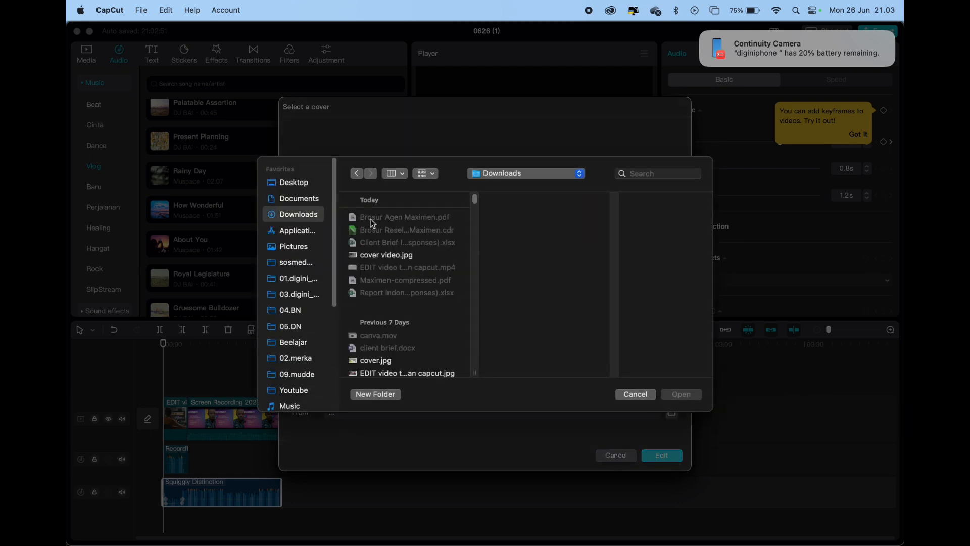
{"action": "left_click", "coordinate": [387, 255]}
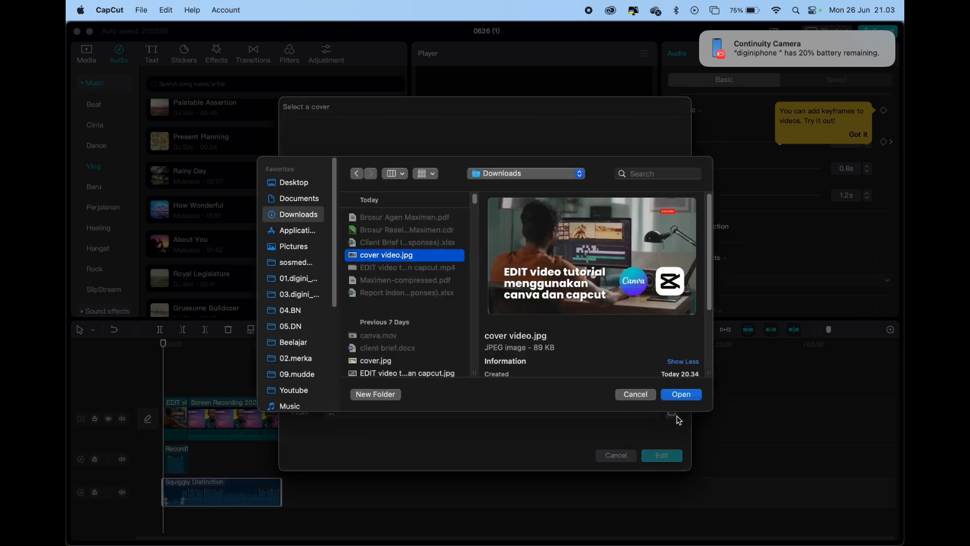
{"action": "left_click", "coordinate": [690, 399]}
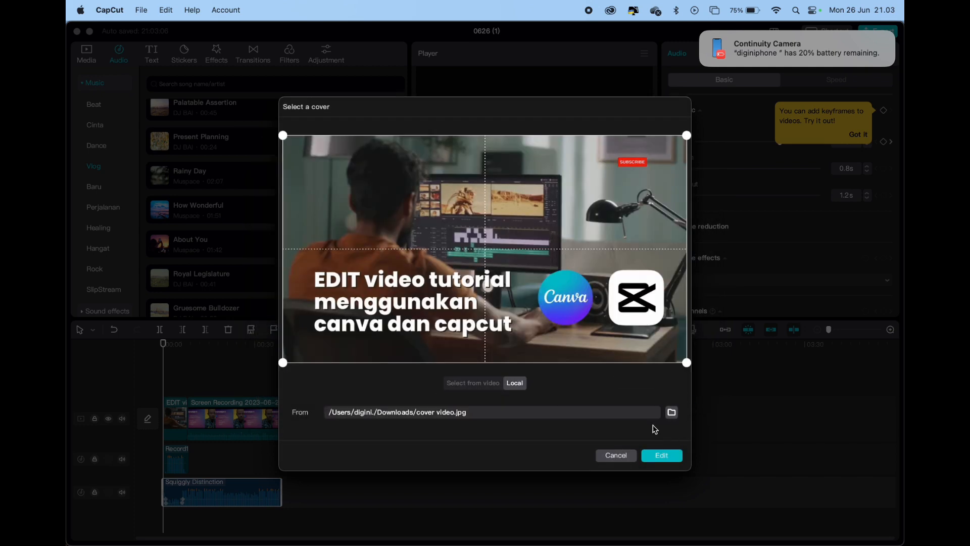
{"action": "left_click", "coordinate": [677, 457]}
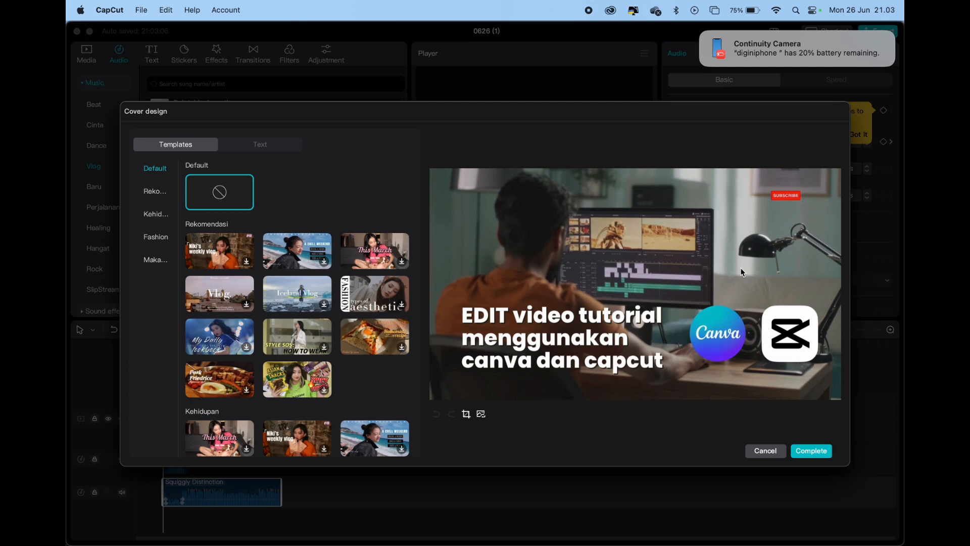
{"action": "left_click", "coordinate": [810, 452]}
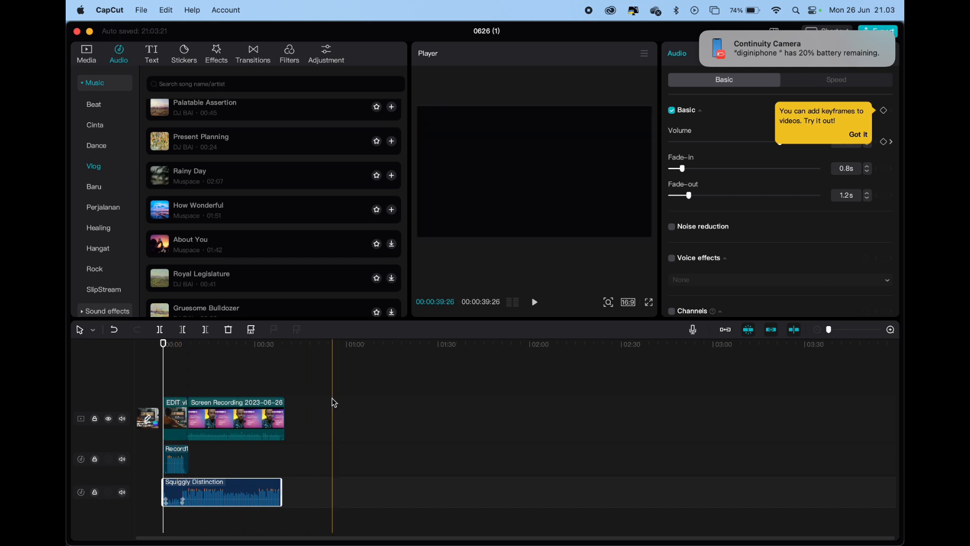
Export the project with its cover as 0626 (1), a 1080P H.264 mp4 at 30fps with Higher bit rate
{"action": "left_click", "coordinate": [702, 34]}
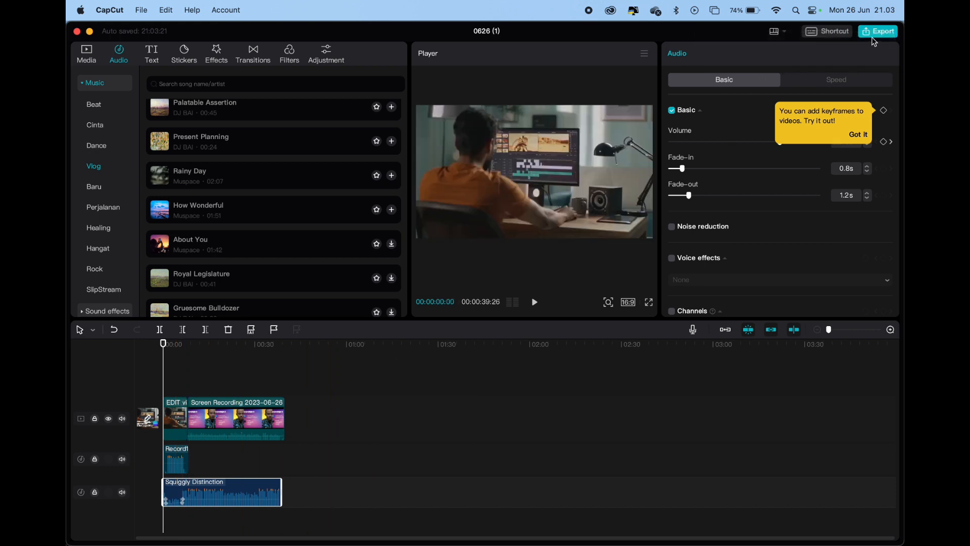
{"action": "left_click", "coordinate": [878, 31]}
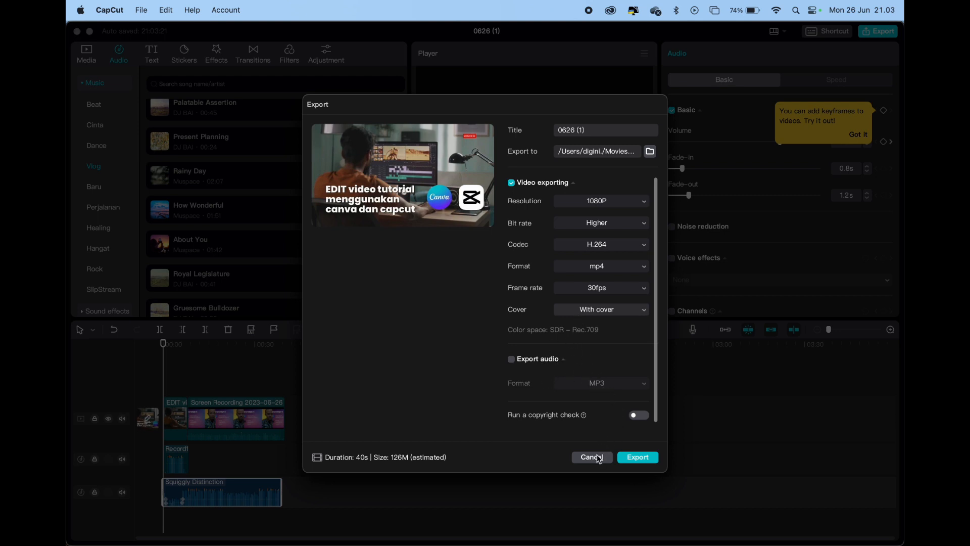
{"action": "left_click", "coordinate": [638, 458]}
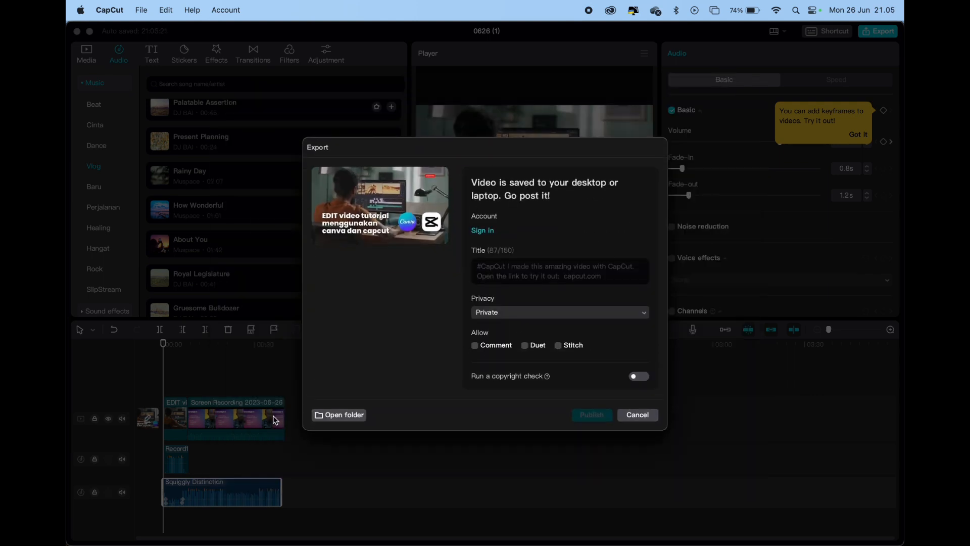
Open the export folder in Finder and preview the exported 0626 (1).mp4
{"action": "left_click", "coordinate": [347, 416]}
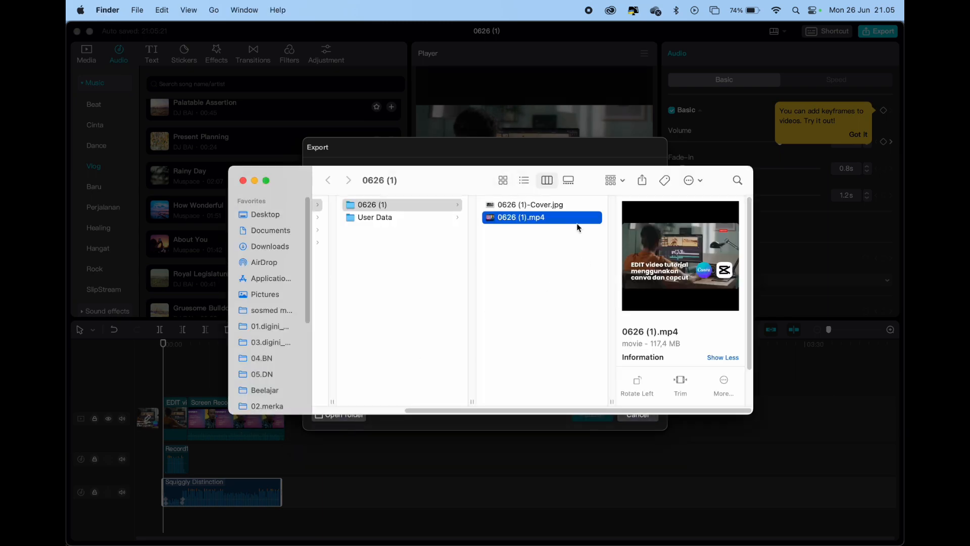
{"action": "key", "text": "space"}
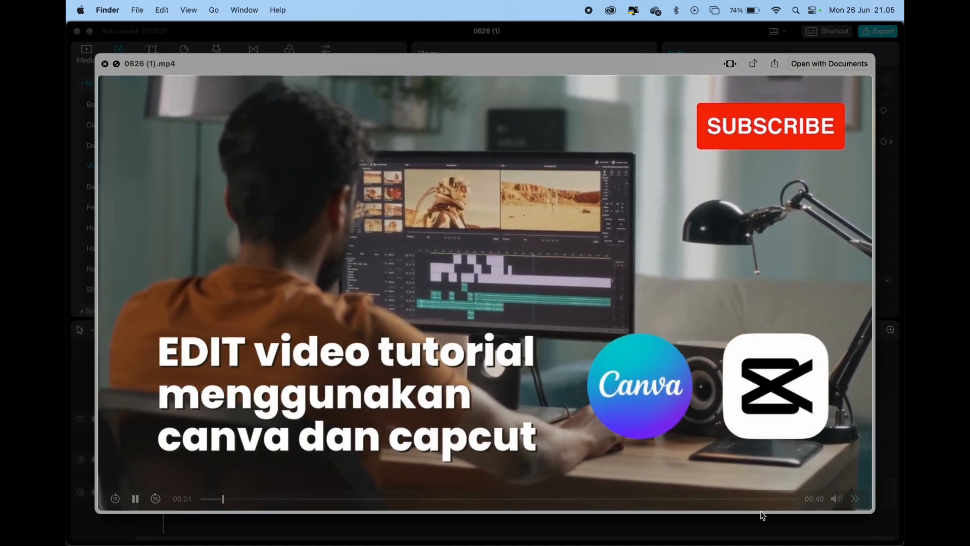